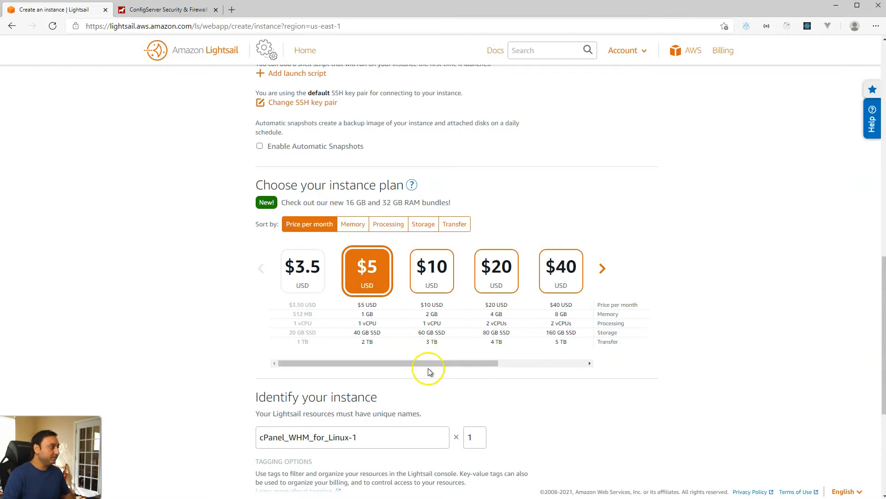
Step: Create the cPanel_WHM_for_Linux-1 instance on the $5 plan with 1 GB RAM and 40 GB SSD
scroll(384, 435, down, 3)
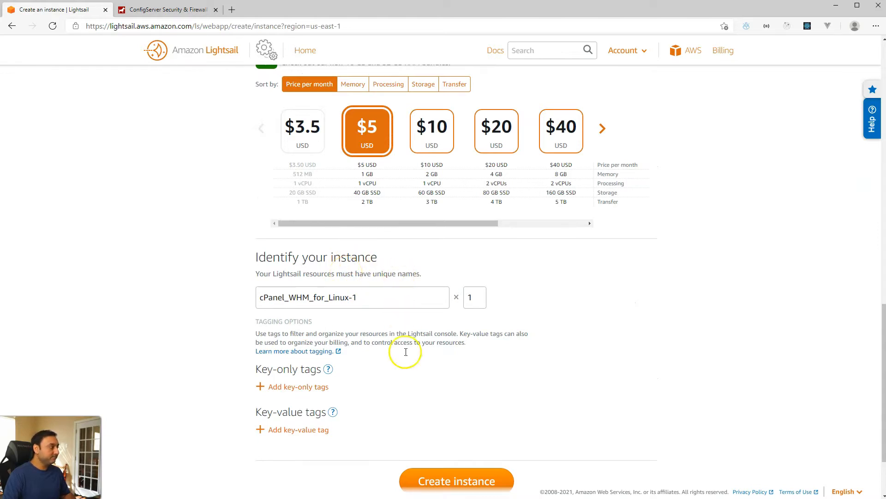
click(431, 480)
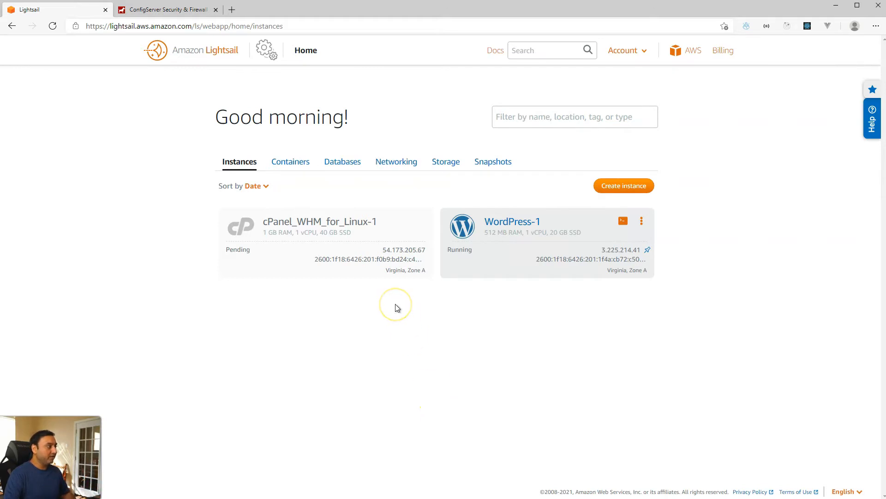
Step: Create a static IP named Cpanel-IP under Networking, then go back to the instances list
click(396, 164)
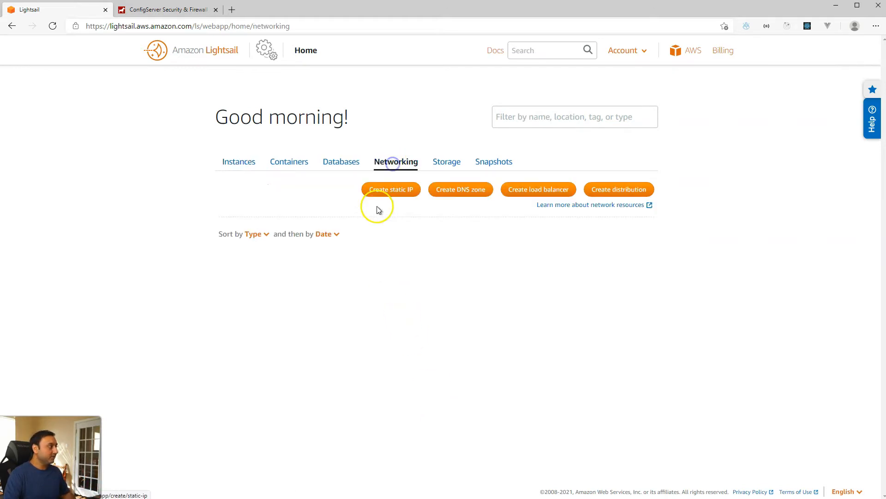
click(390, 193)
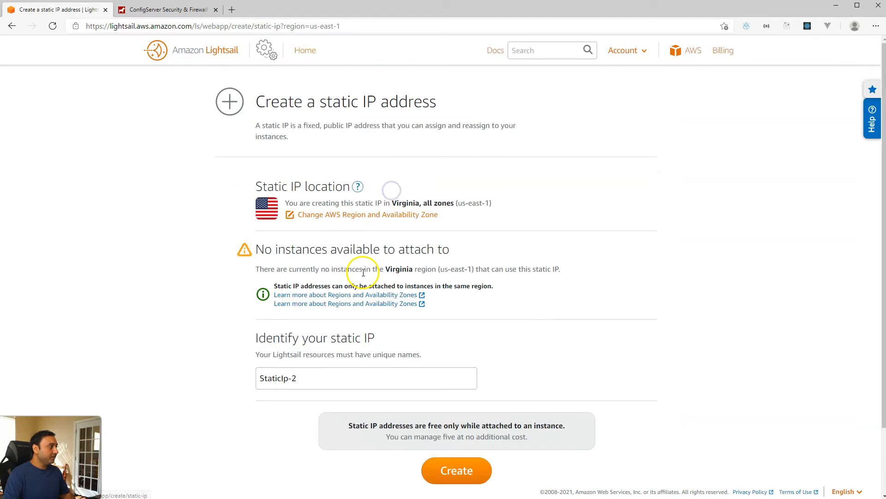
triple_click(311, 377)
text(Cpanel-IP)
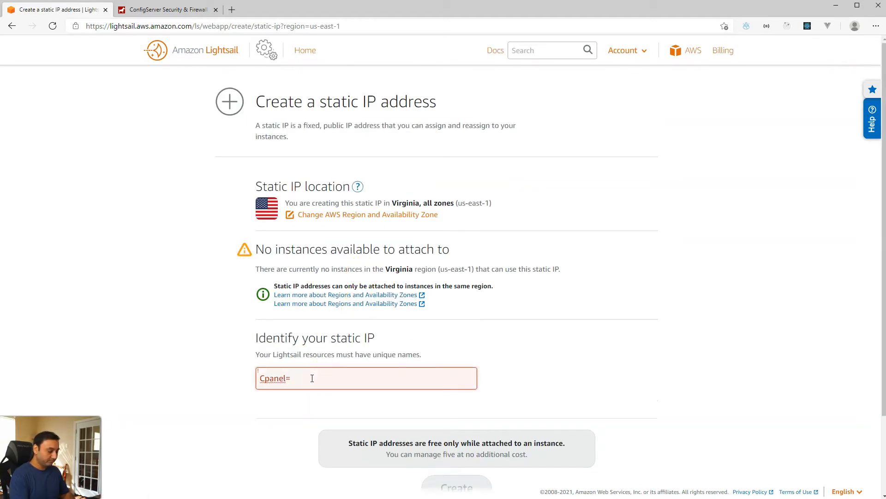
click(453, 470)
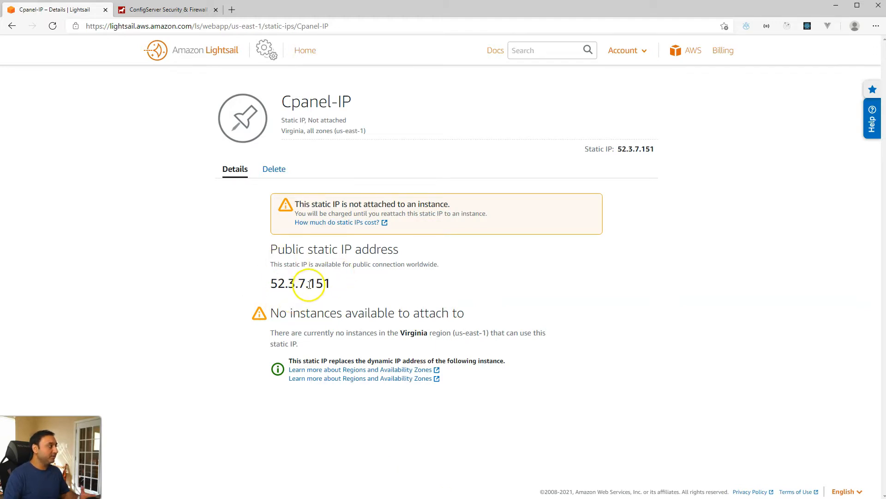
click(310, 57)
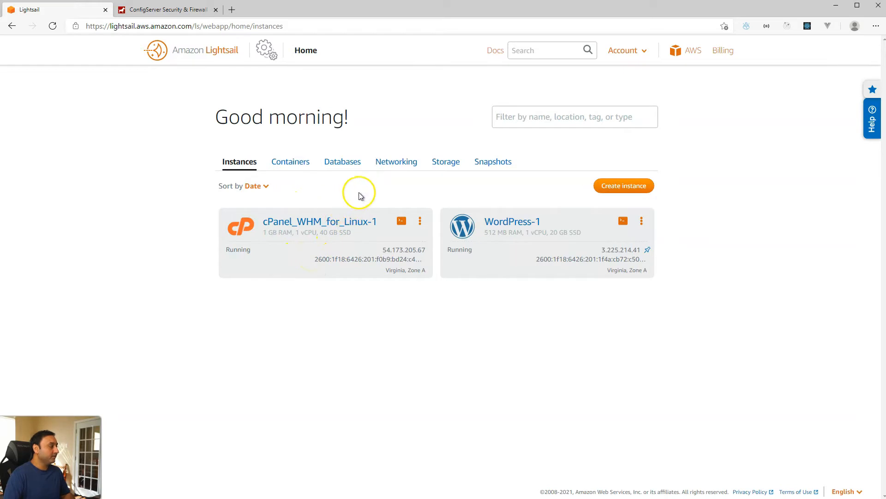
Step: Attach static IP Cpanel-IP (52.3.7.151) to the cPanel_WHM_for_Linux-1 instance
click(394, 167)
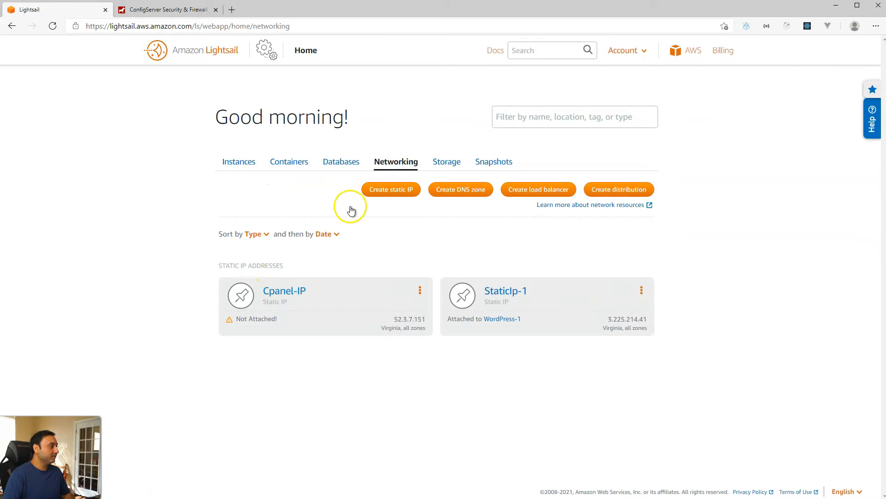
click(284, 291)
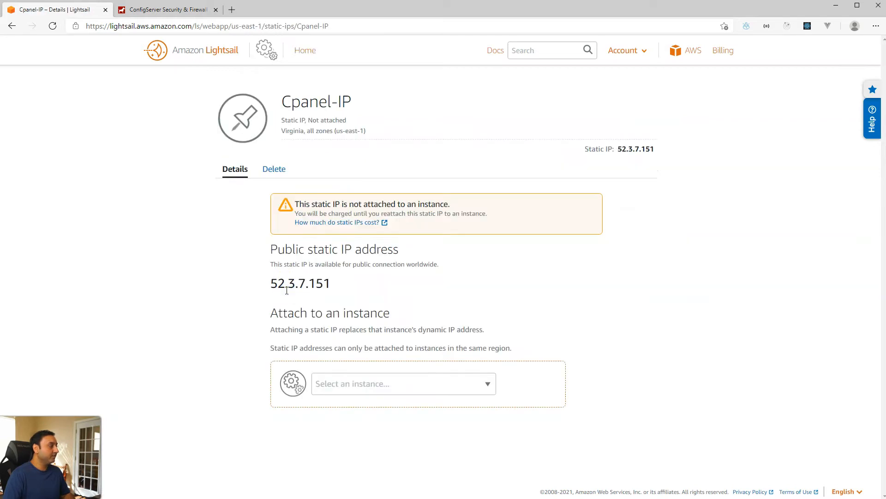
click(441, 386)
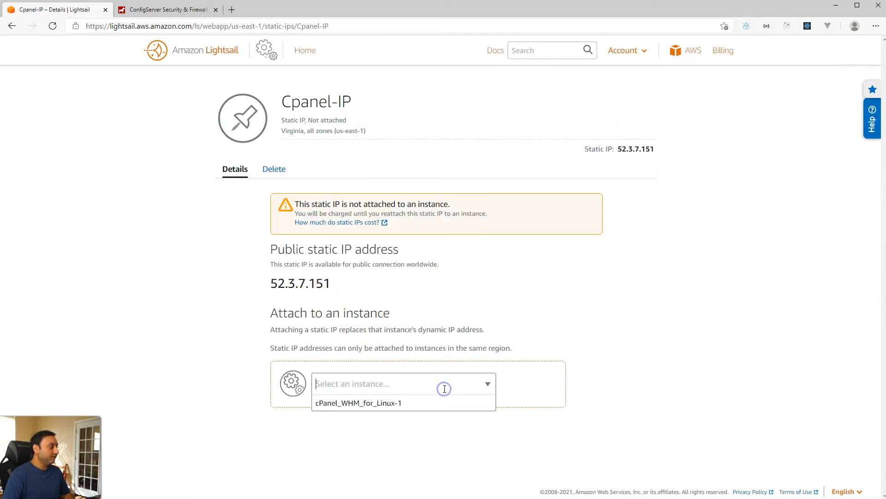
click(406, 404)
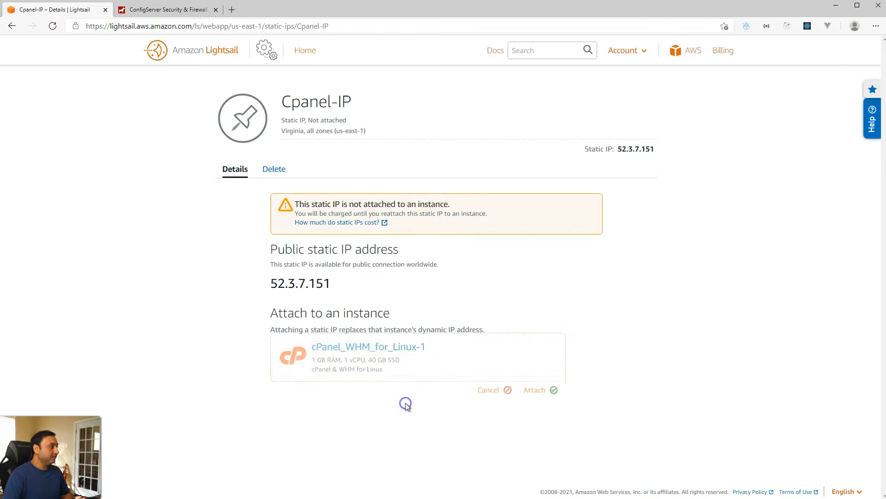
click(536, 401)
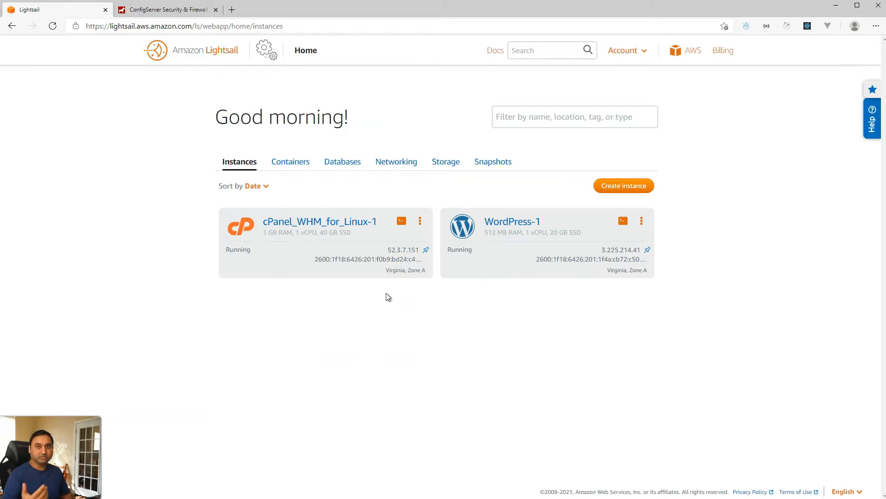
click(286, 313)
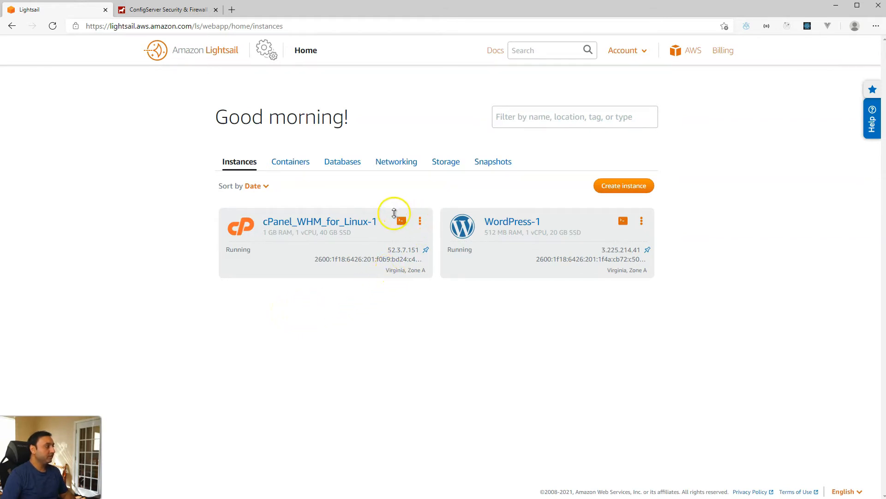
Step: Reset the root password with sudo passwd in the instance's browser SSH terminal
click(401, 221)
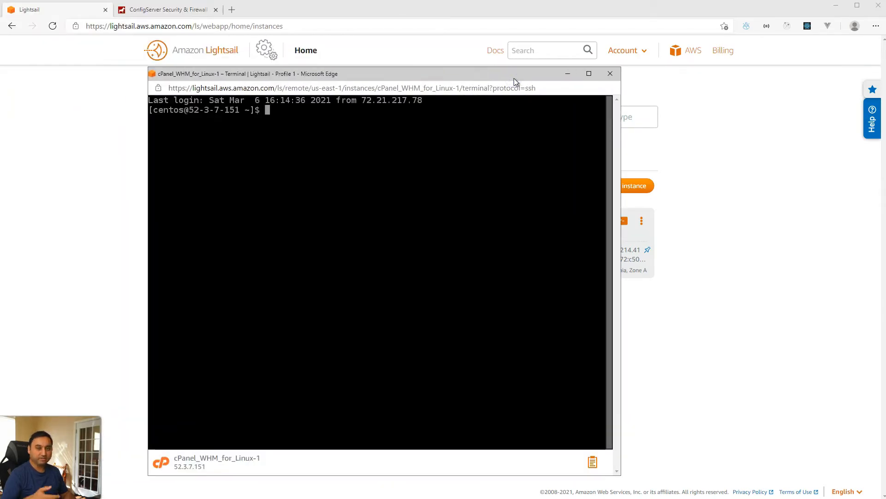
click(497, 75)
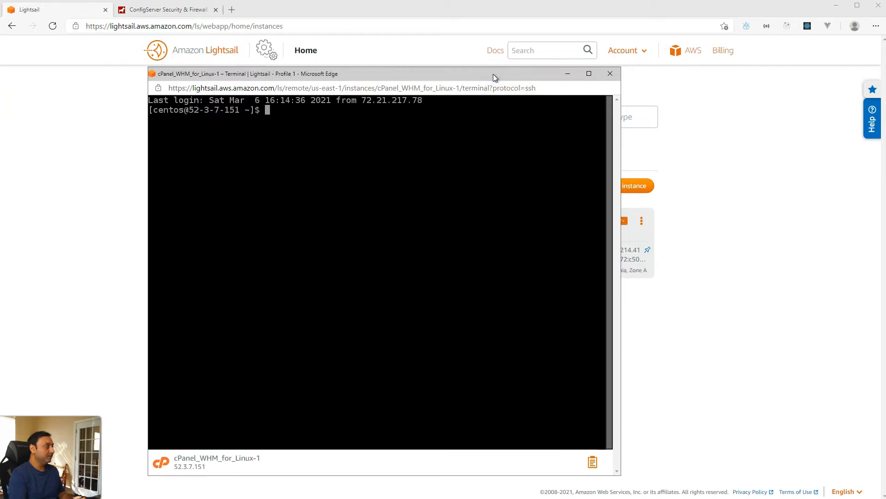
text(sudo passwd)
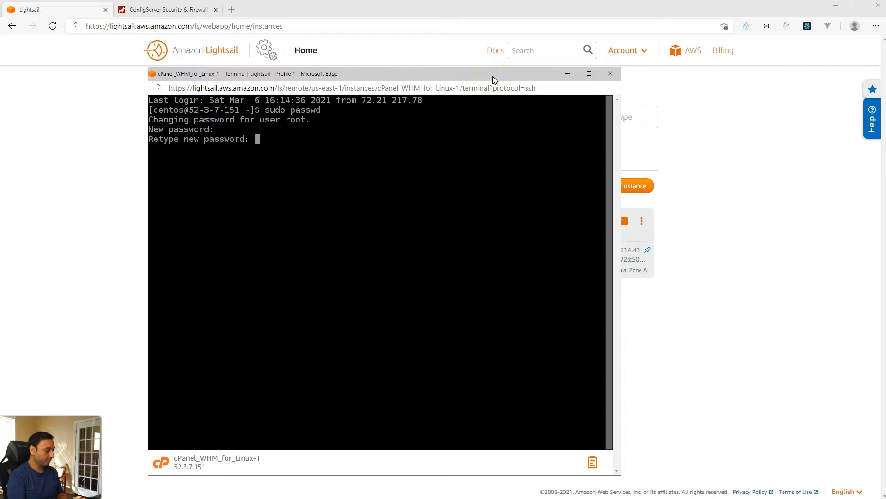
key(Return)
Step: Log out with exit, close the terminal, and select the IP address 52.3.7.151
text(exit)
key(Return)
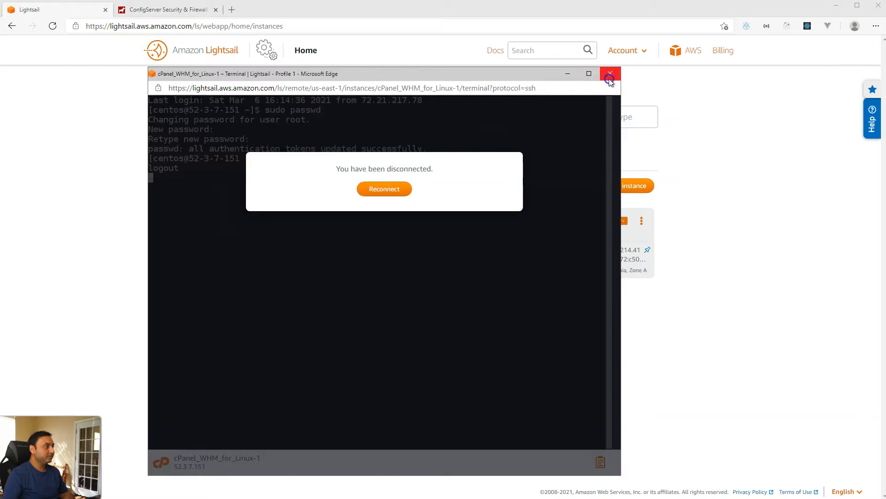
click(610, 76)
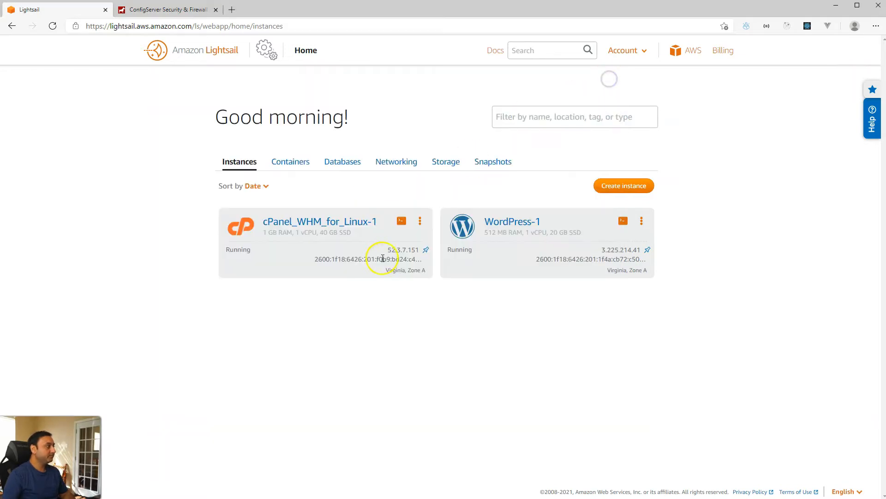
drag(386, 253, 401, 254)
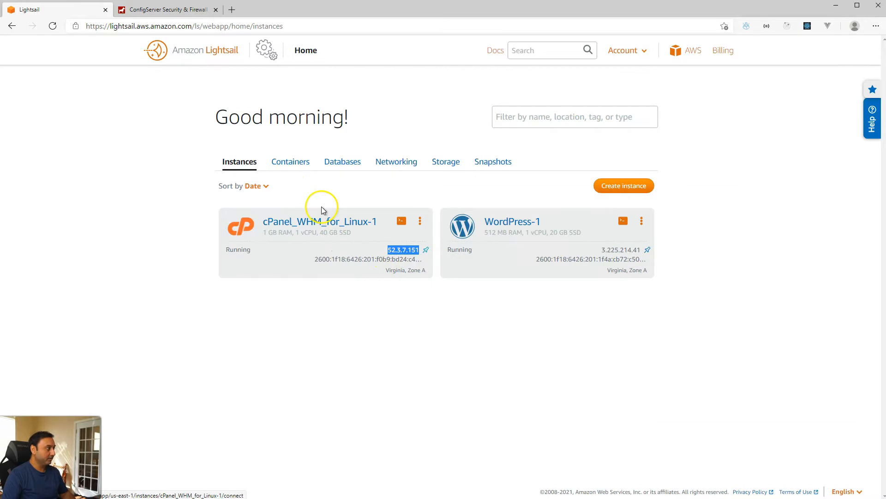
click(232, 11)
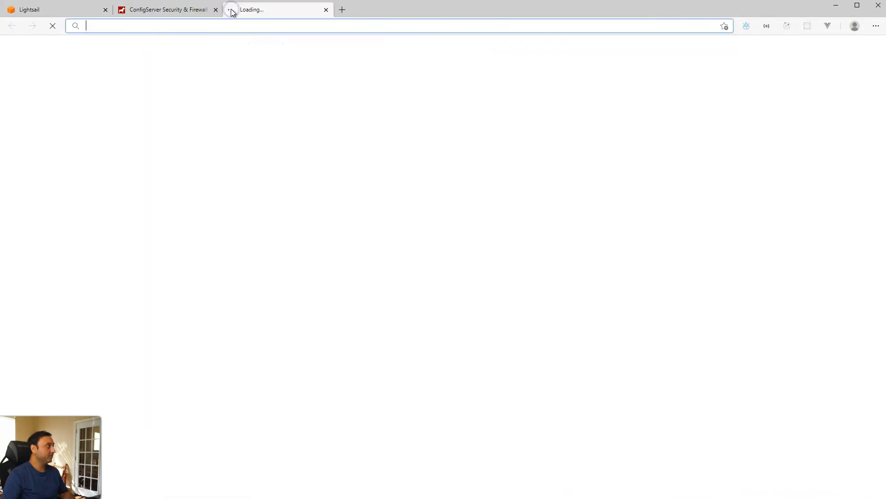
text(http)
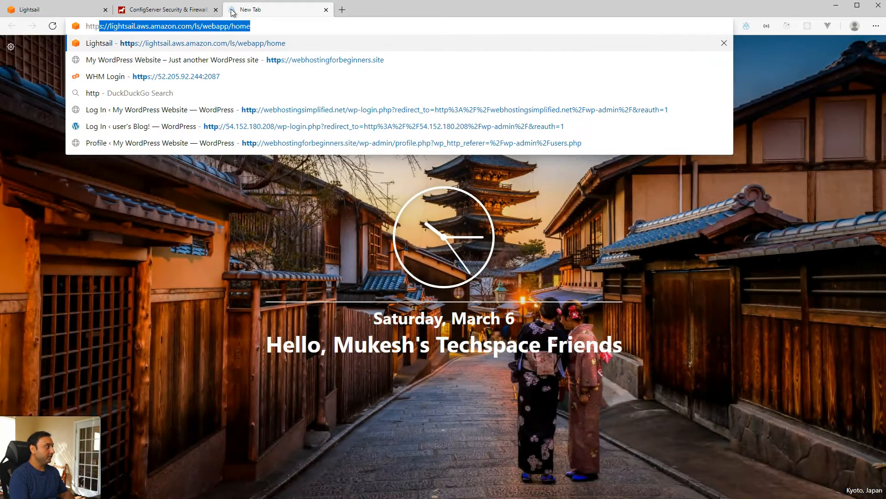
text(s://)
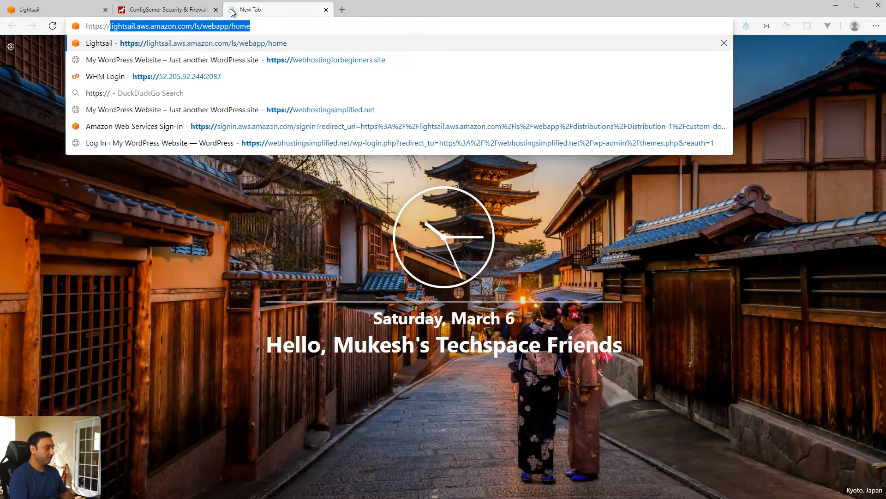
text(52.3.7.151)
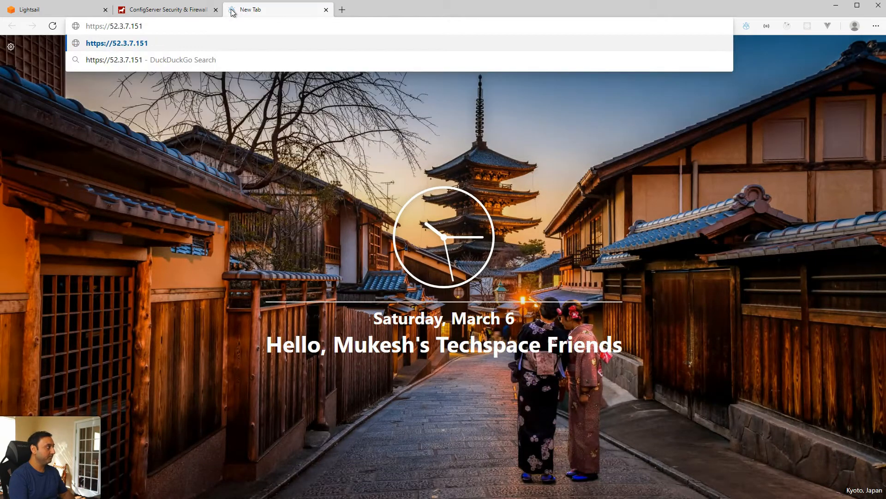
key(Return)
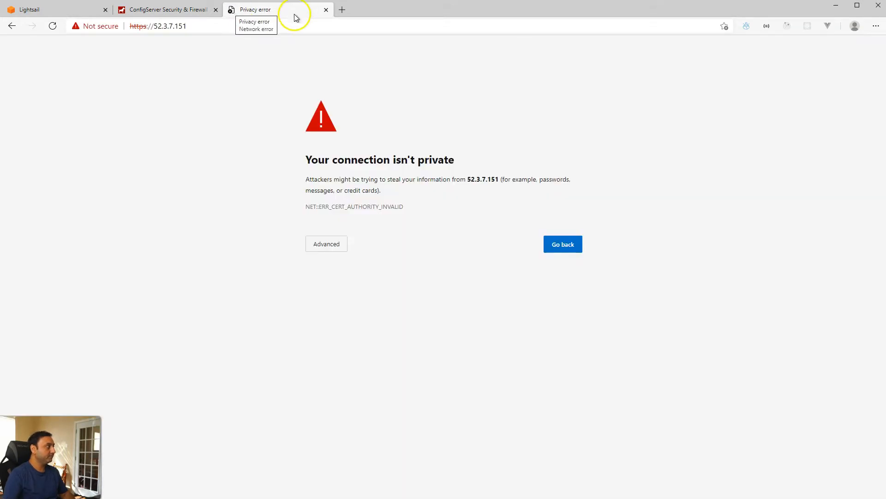
click(278, 28)
click(279, 28)
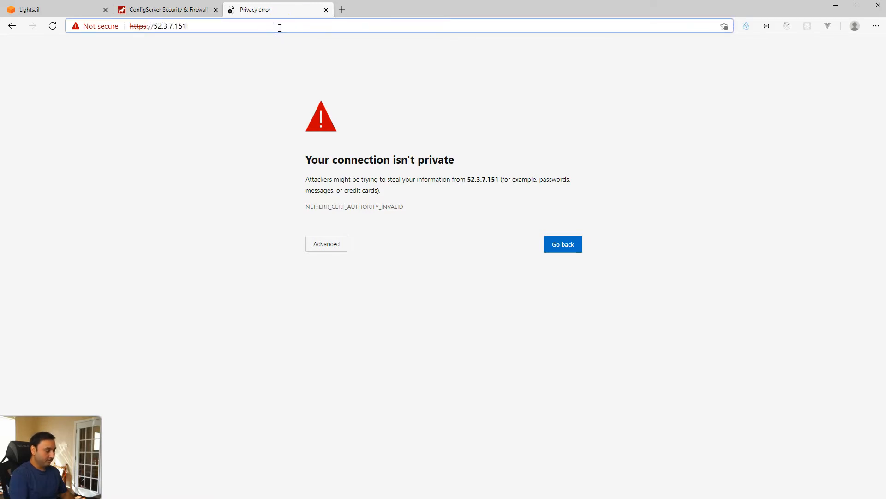
text(:)
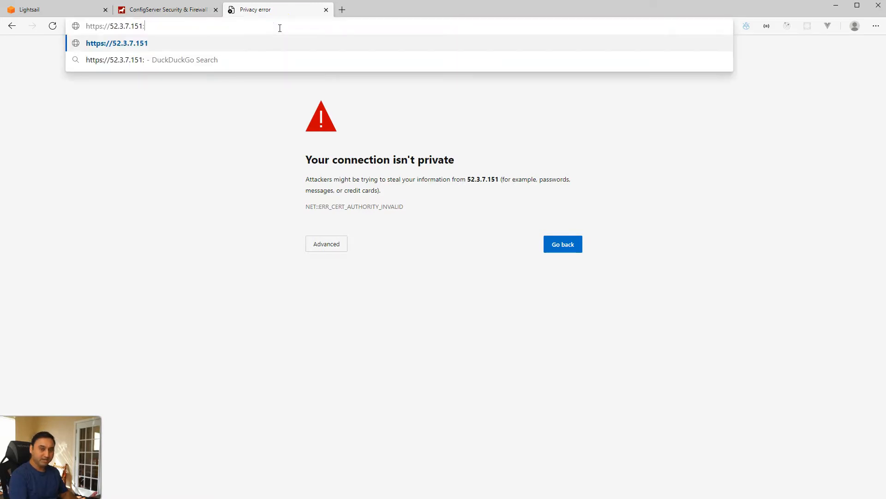
text(2087)
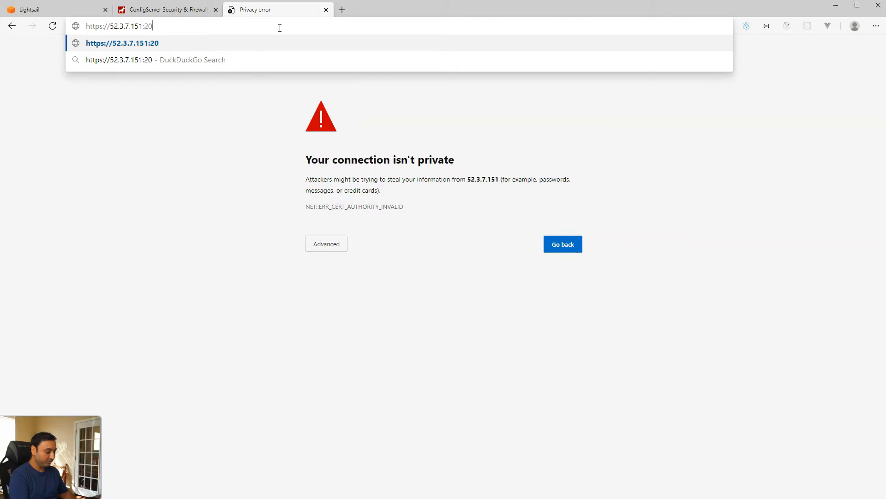
key(Return)
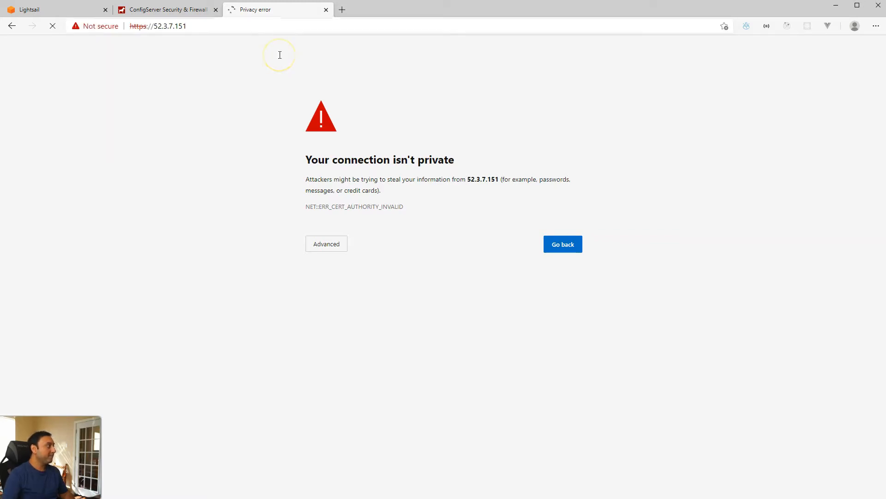
click(333, 248)
click(336, 316)
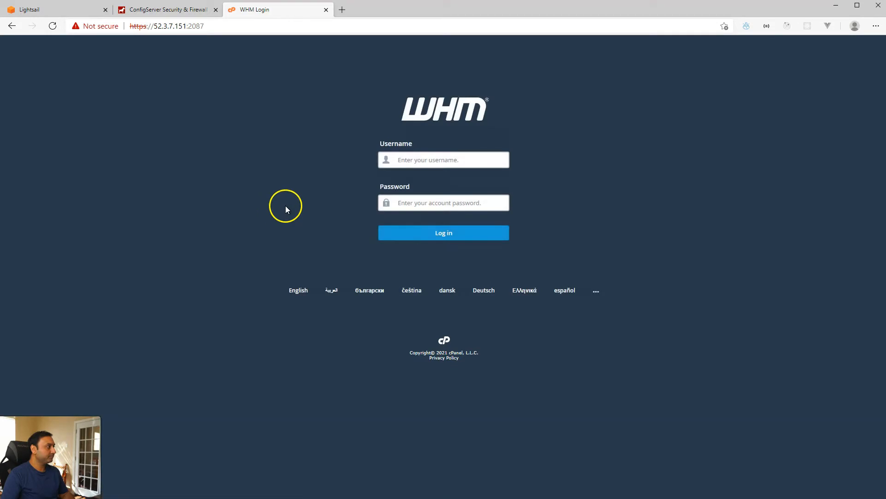
Step: Log in to WHM as root with the account password
click(421, 161)
text(root)
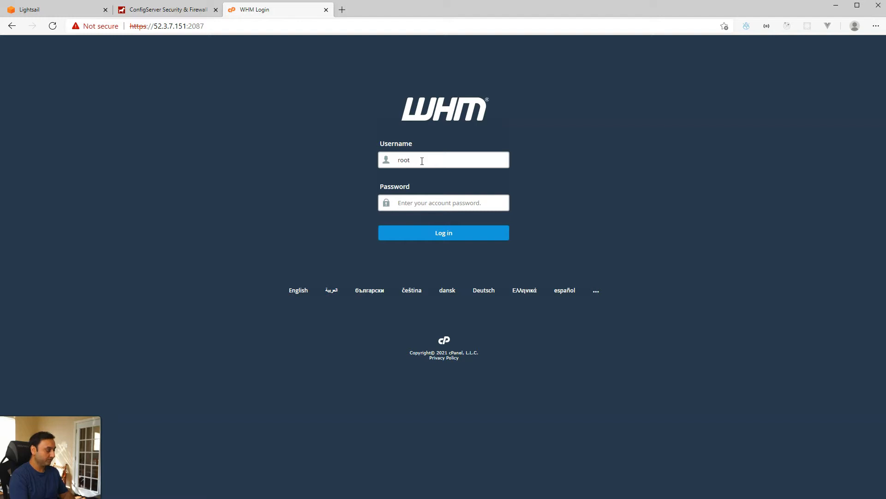
key(Tab)
text(•)
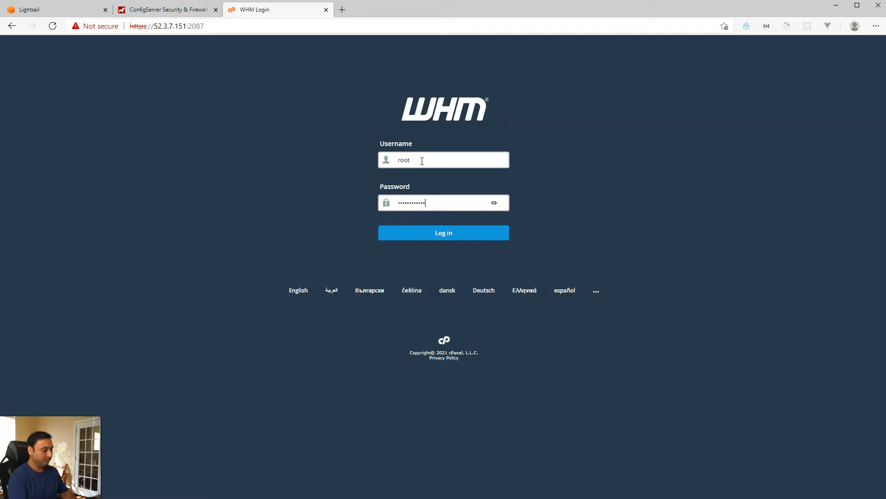
click(451, 233)
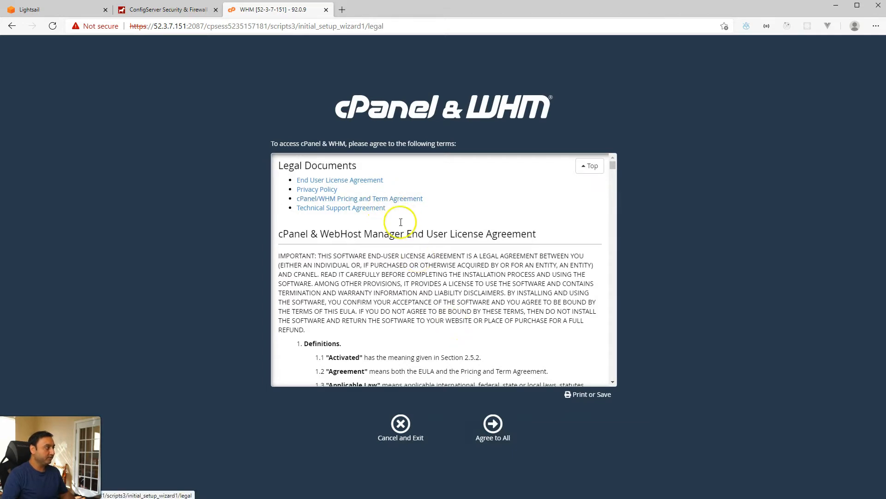
Step: Agree to all legal documents and log in to the cPanel Store for a trial licence
click(497, 423)
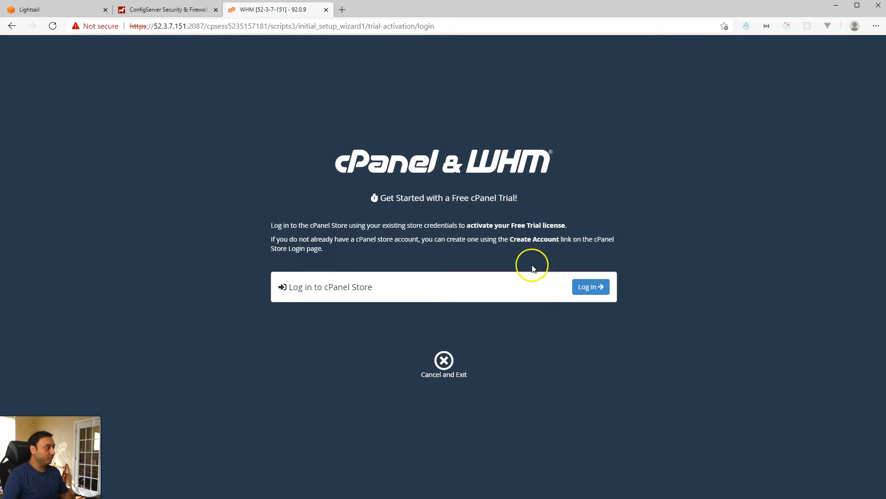
click(587, 288)
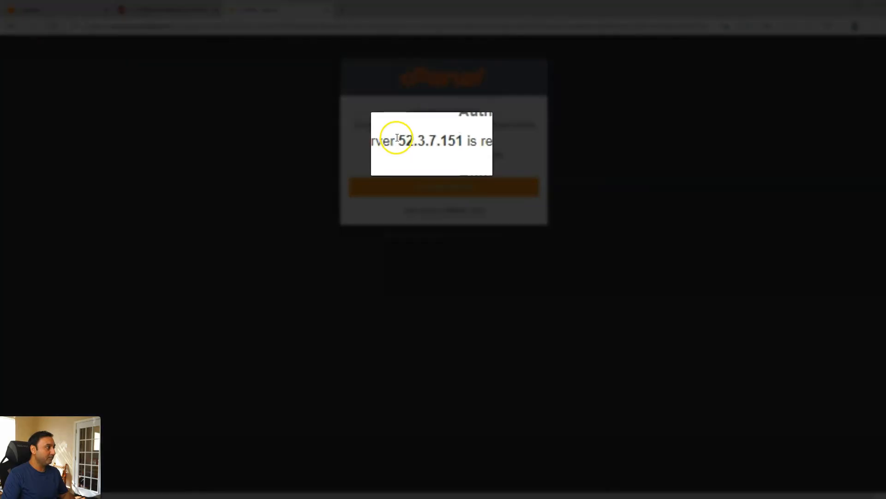
drag(397, 137, 458, 138)
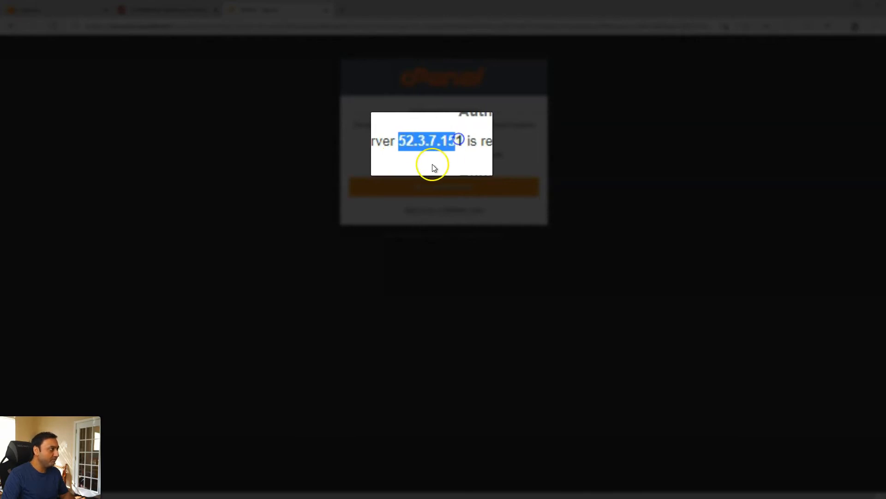
click(420, 165)
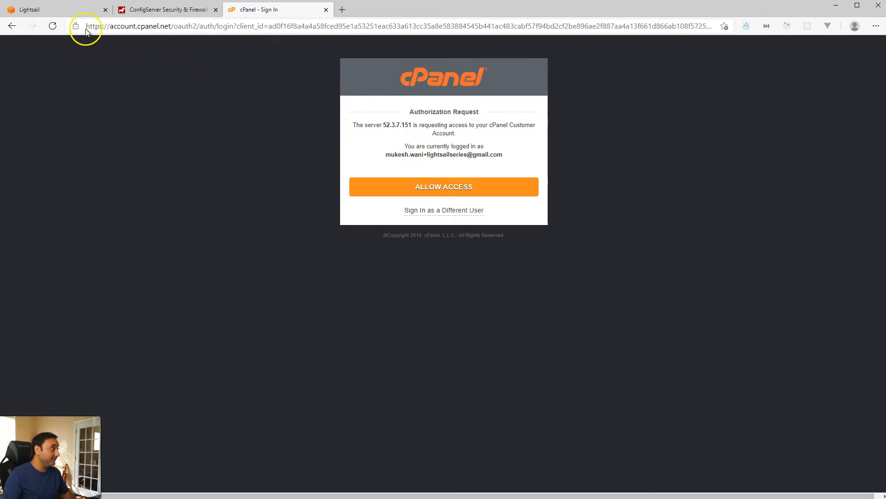
click(55, 11)
click(391, 162)
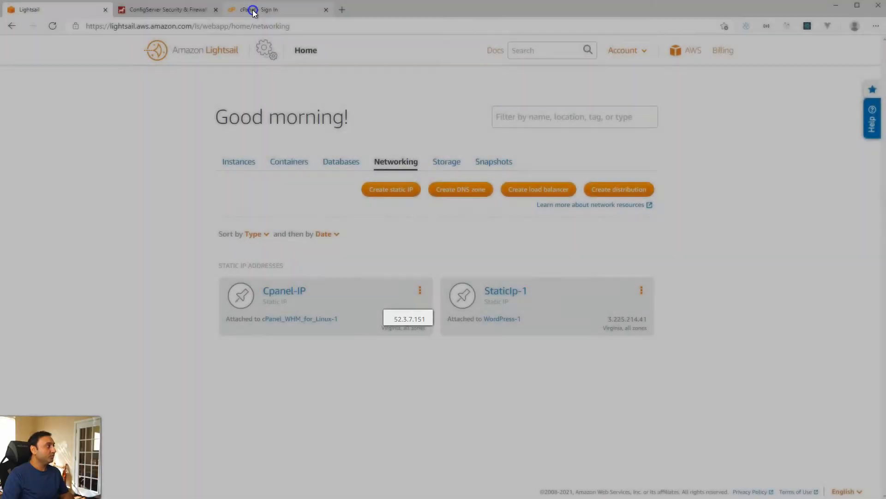
click(252, 10)
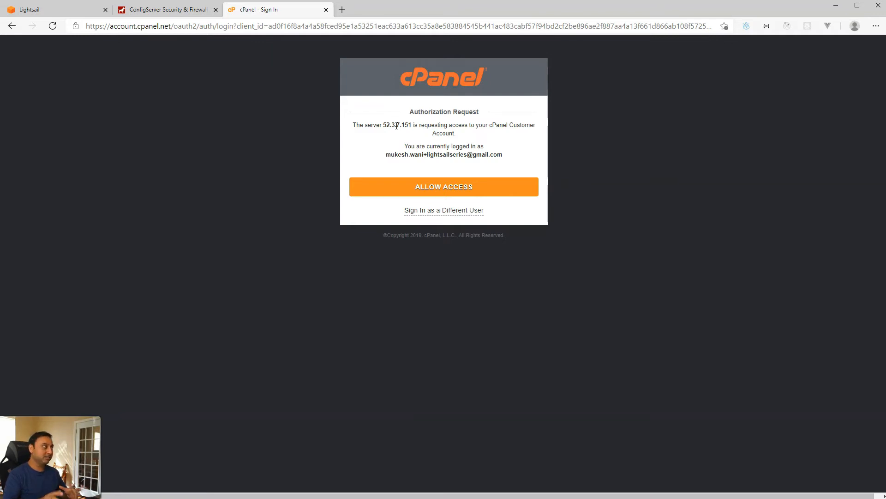
Step: Go to cpanel.net in a new tab and open the Account Login
click(342, 9)
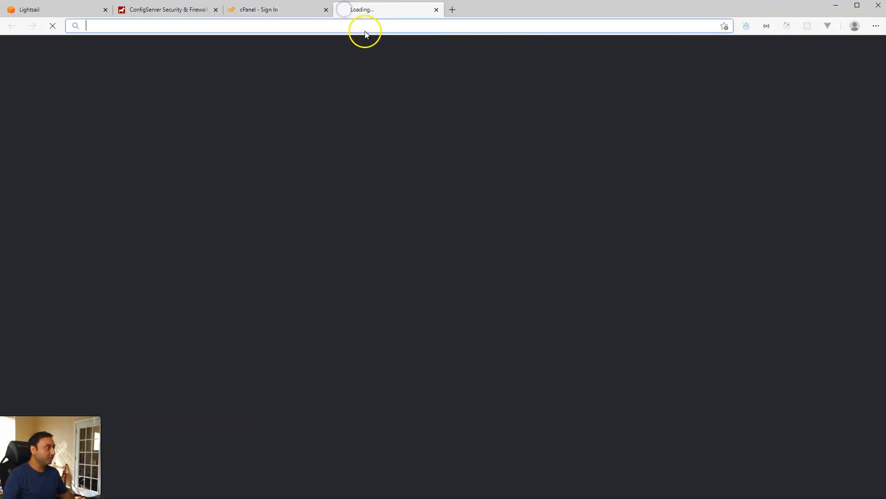
text(cpanel.net)
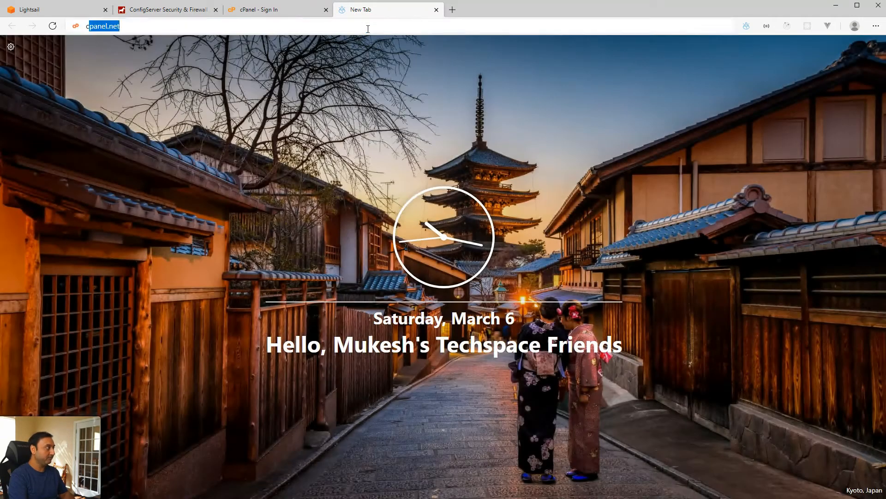
key(Return)
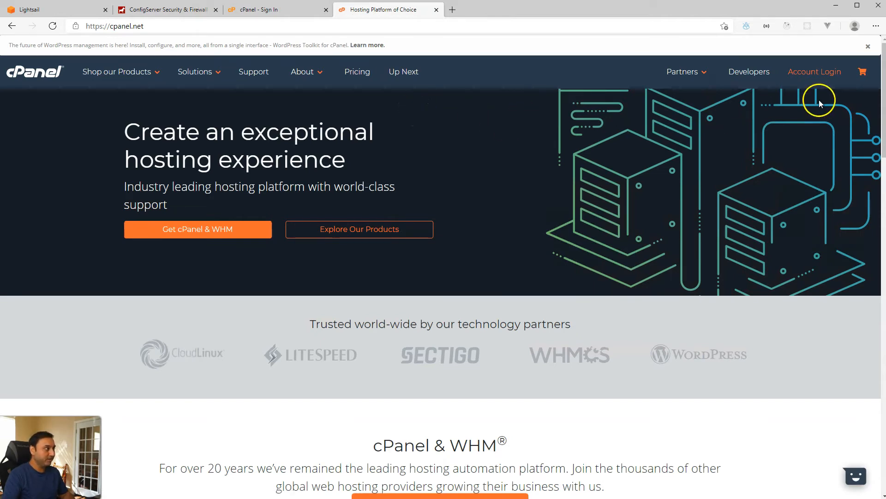
click(816, 73)
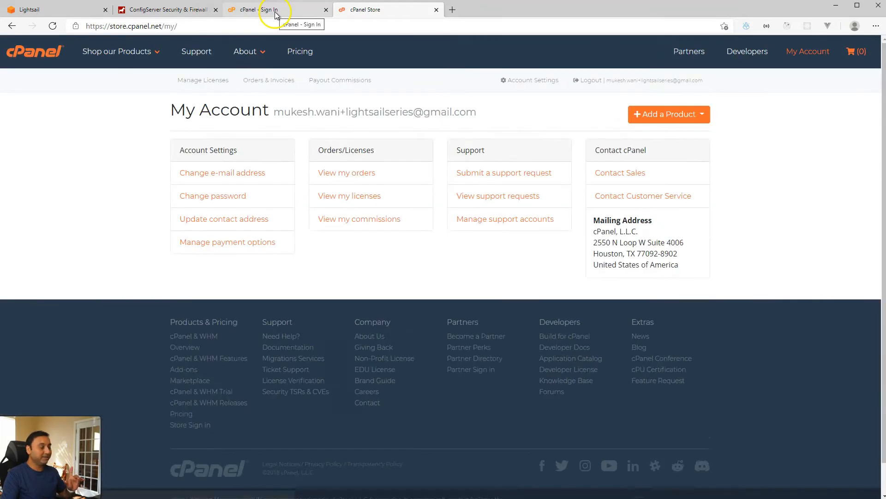
click(276, 14)
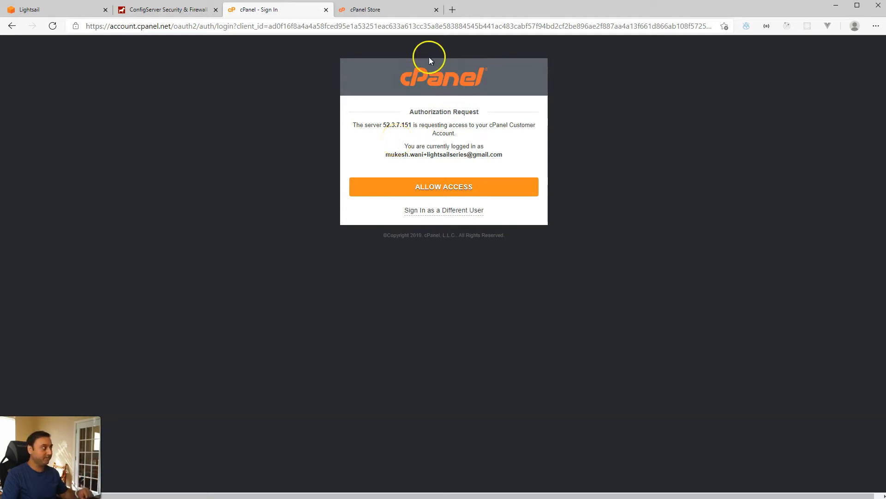
Step: View the store account's licences, open the first licence's Actions, and return to the authorization request
click(386, 10)
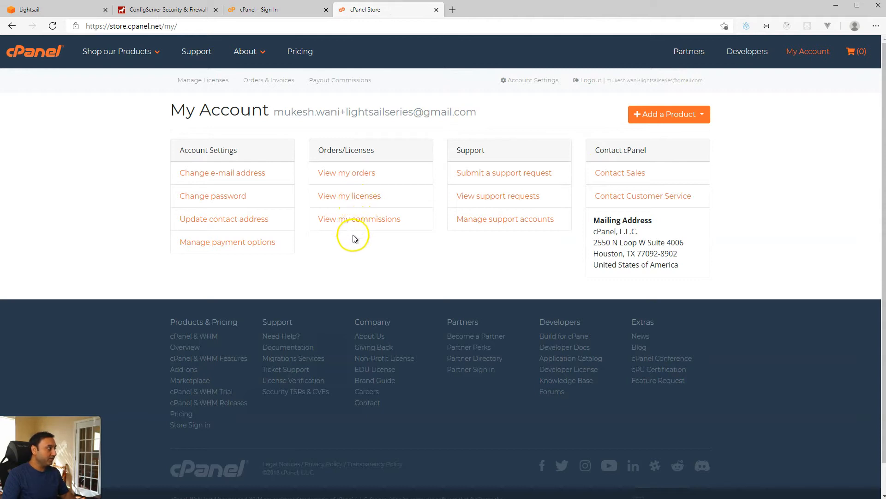
click(353, 197)
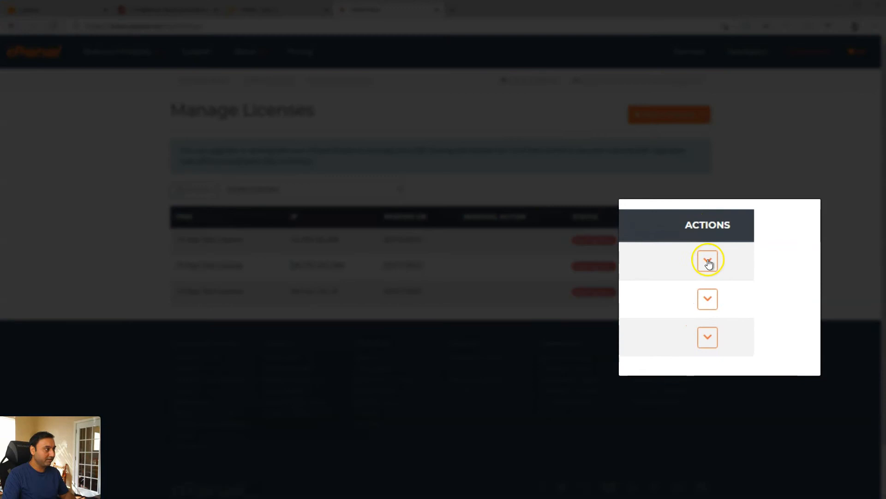
click(708, 262)
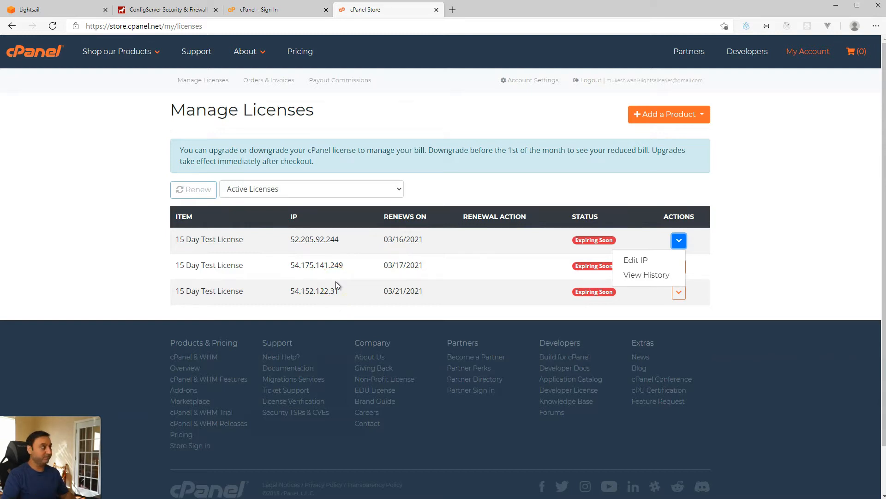
click(279, 13)
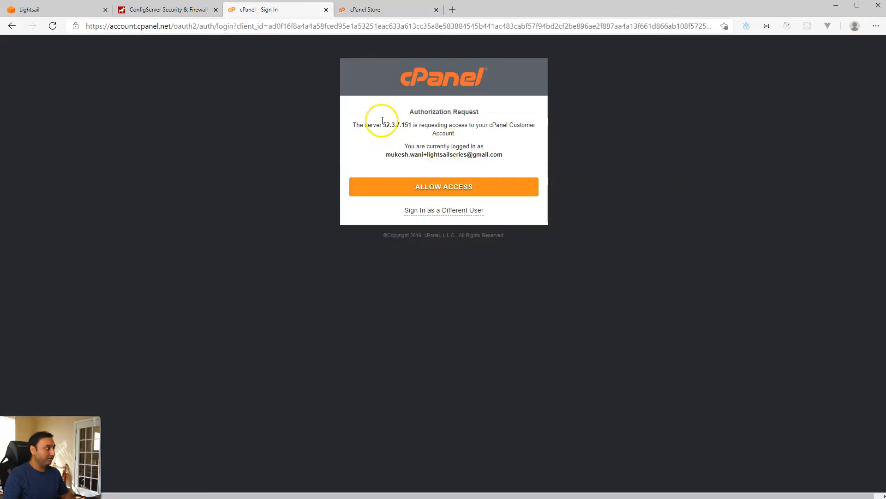
Step: Allow access to activate the 15-day trial, continue past the certificate warning, and begin Server Setup
click(444, 183)
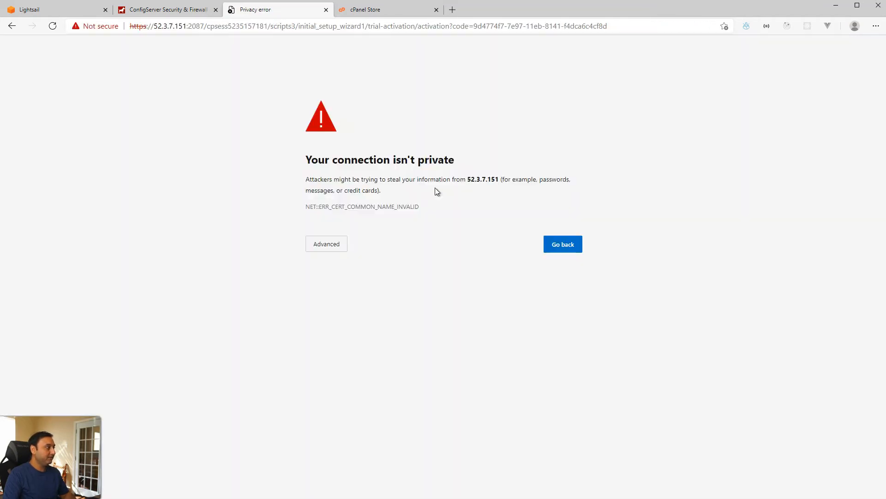
click(343, 249)
click(338, 317)
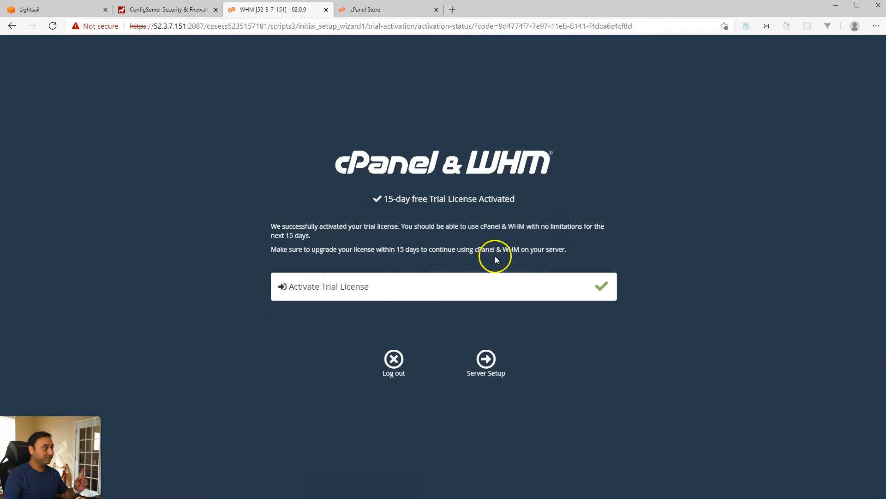
click(384, 10)
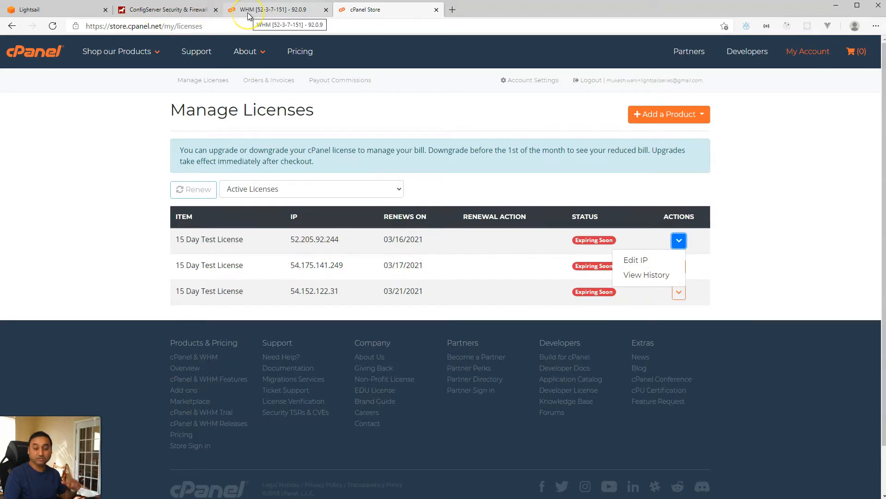
click(248, 10)
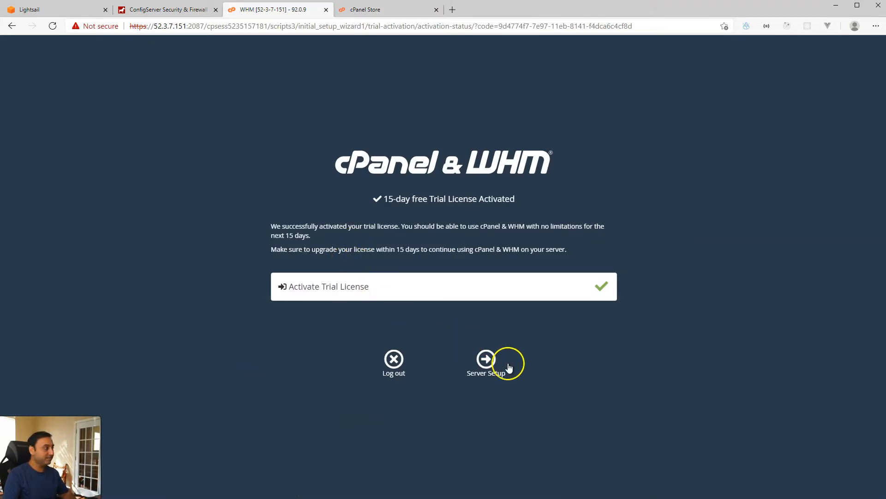
click(486, 360)
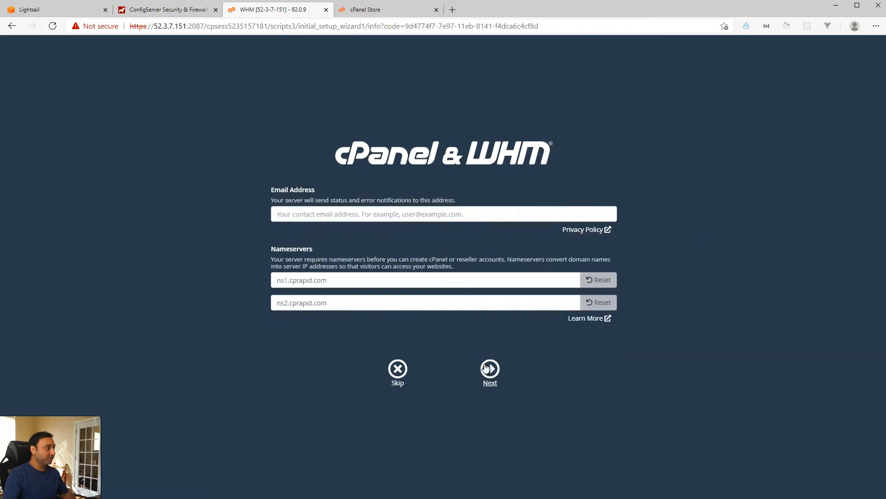
Step: Enter the contact e-mail address, keep nameservers ns1/ns2.cprapid.com, and finish the wizard
click(367, 216)
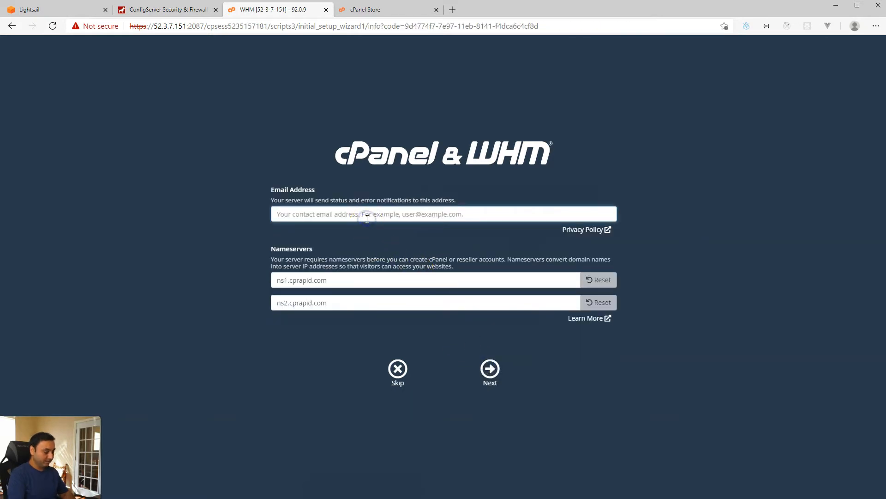
key(Tab)
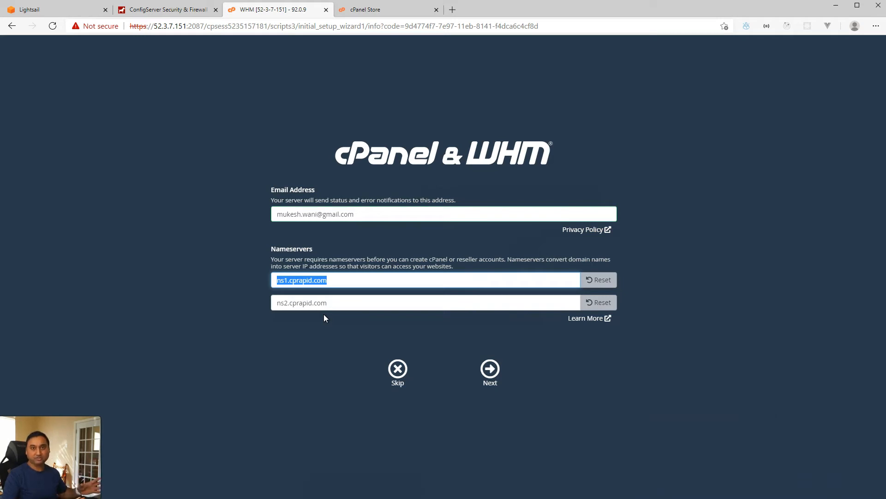
click(496, 371)
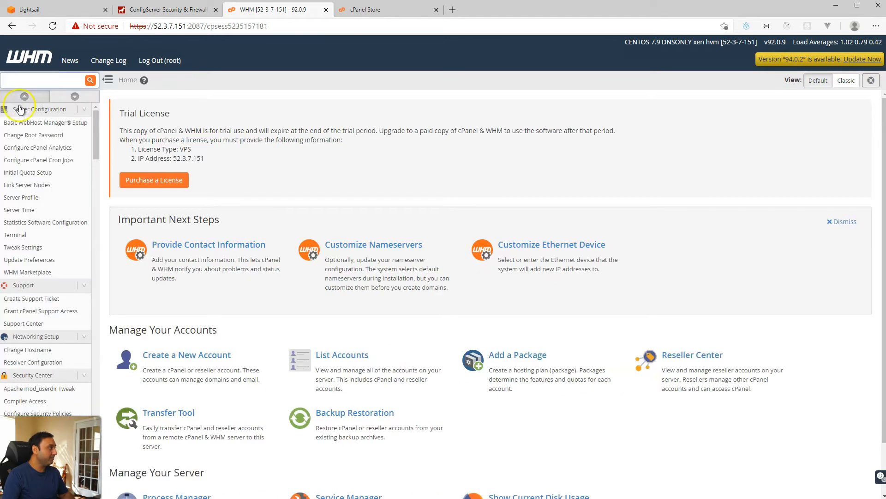
Step: Review Basic WebHost Manager Setup (shared IP 52.3.7.151, /home), then search the sidebar for 'service ma'
click(29, 122)
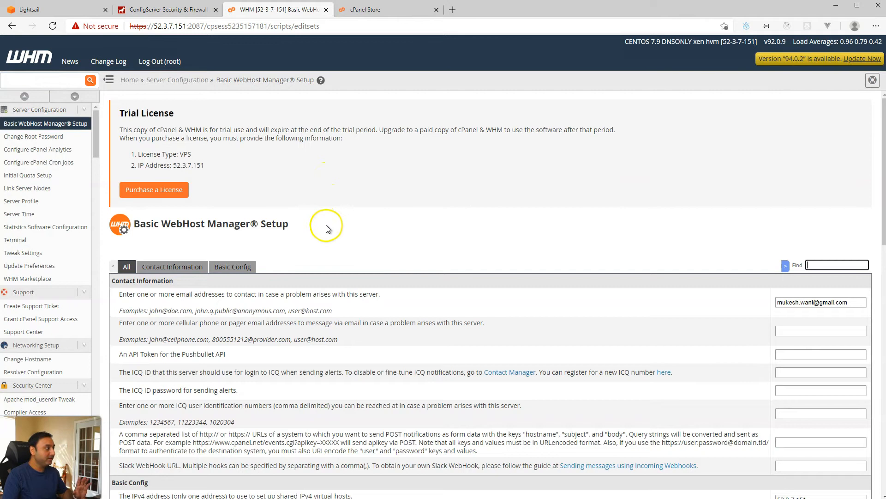
scroll(326, 240, down, 2)
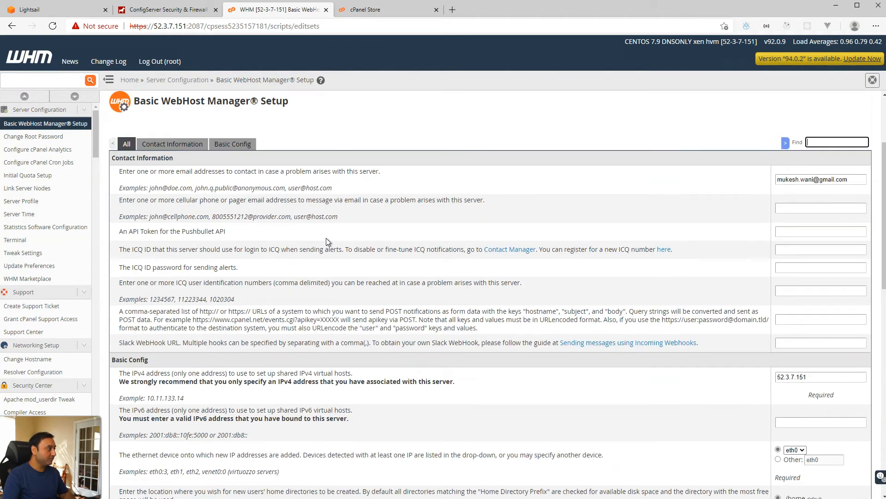
scroll(326, 240, up, 1)
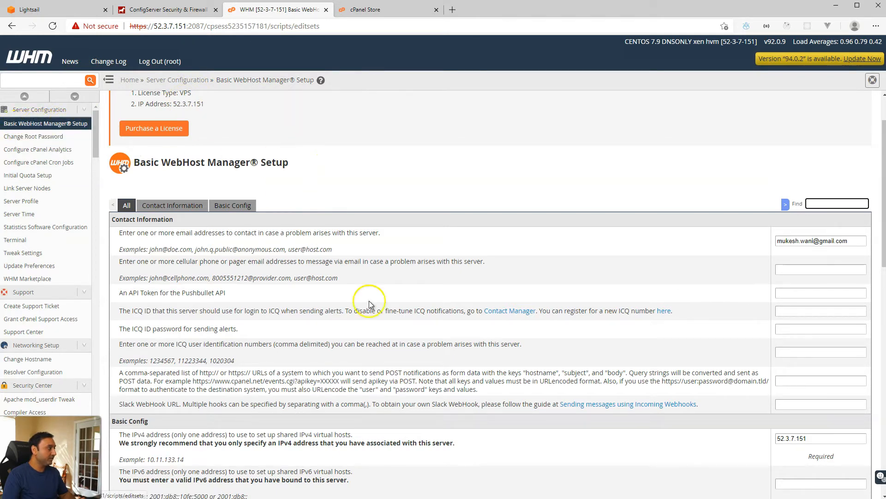
scroll(384, 298, down, 5)
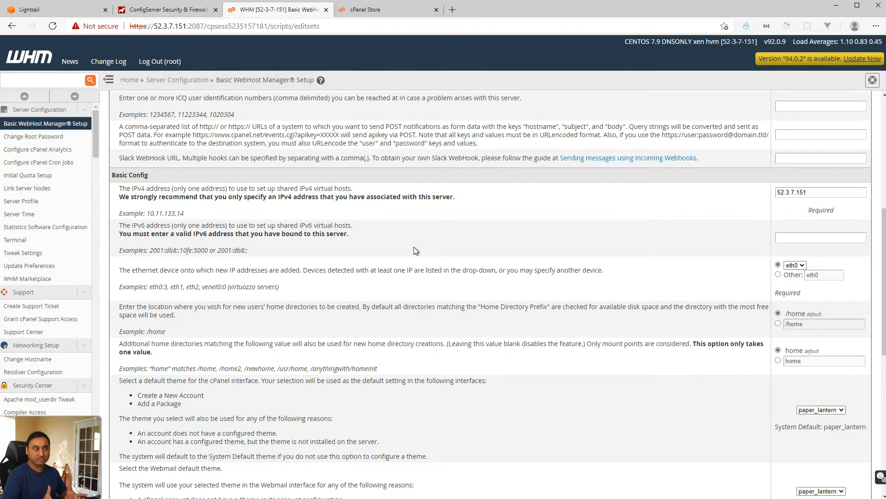
click(52, 80)
text(s)
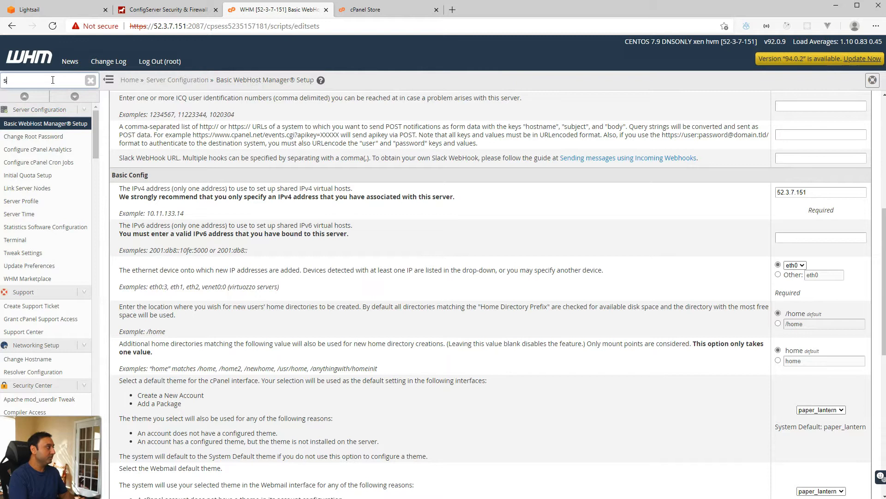
text(ervice mana)
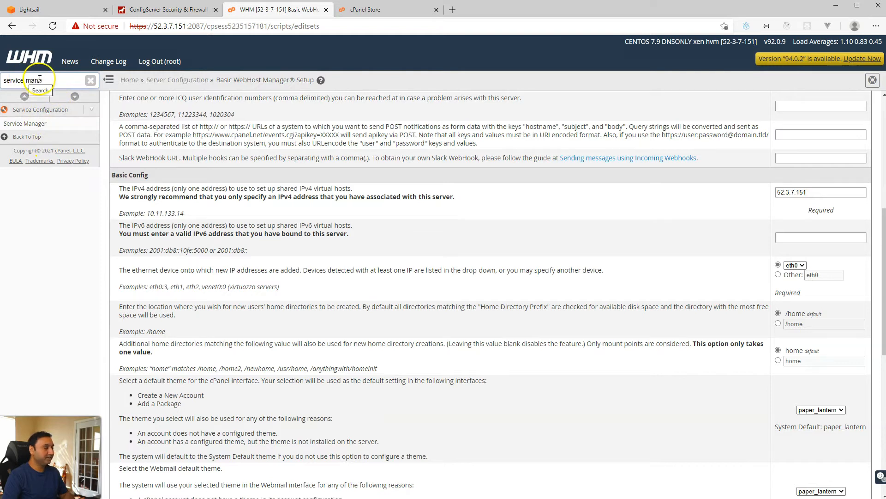
Step: In Service Manager, disable and stop monitoring the Exim and IMAP servers
click(39, 125)
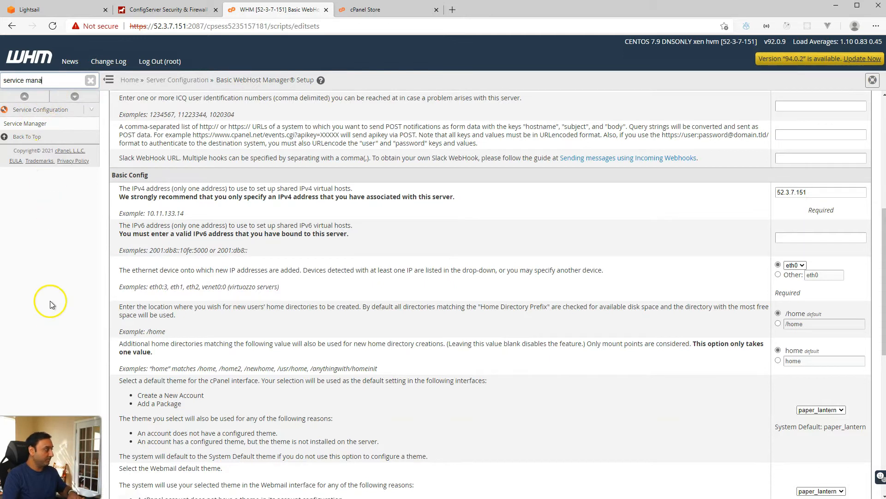
click(39, 123)
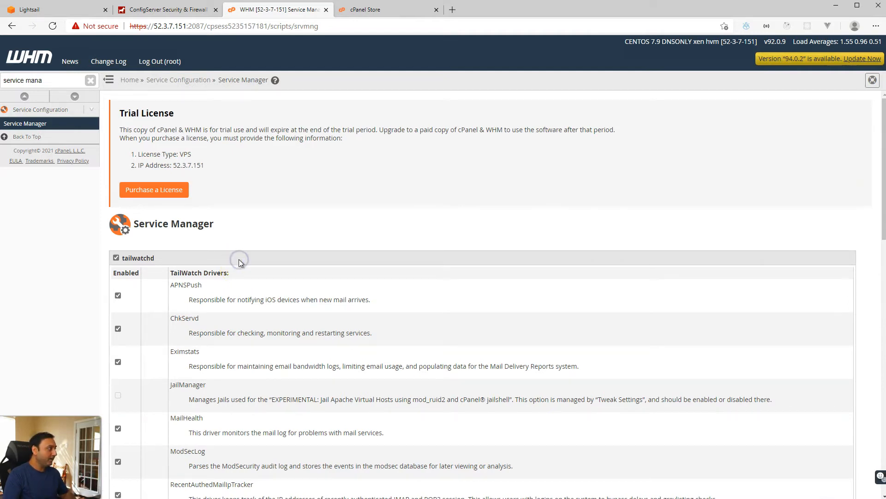
scroll(239, 262, down, 10)
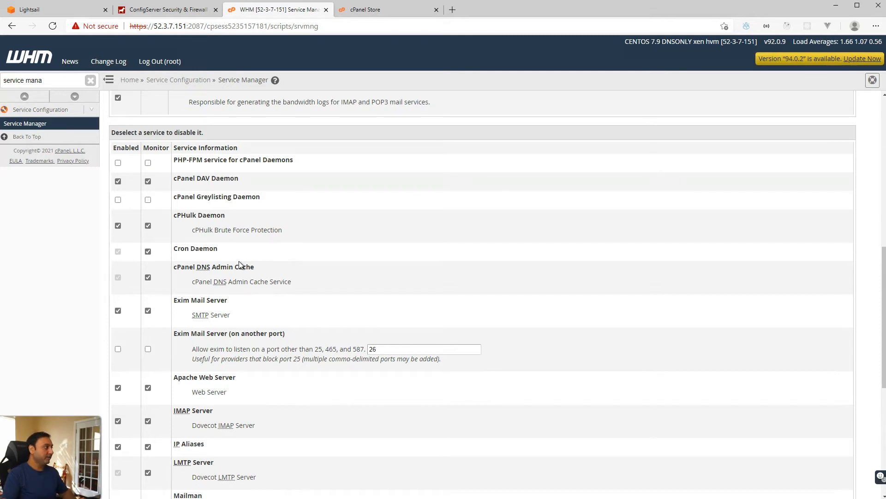
click(148, 312)
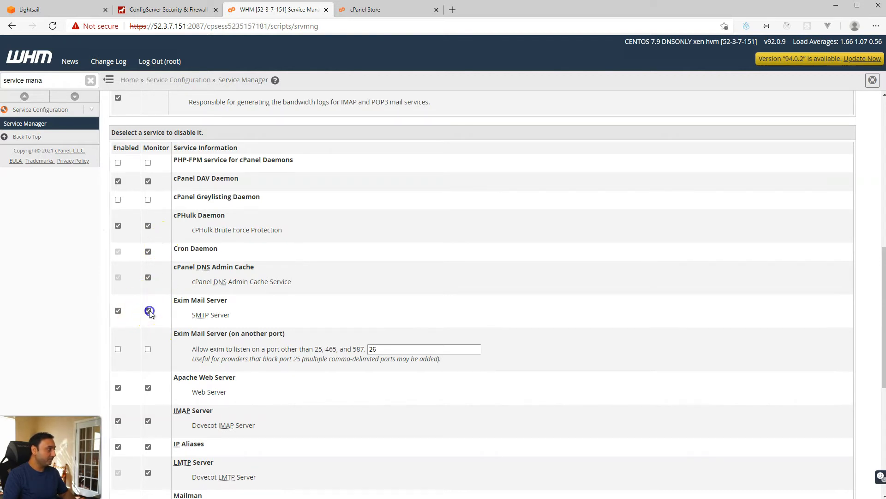
click(119, 311)
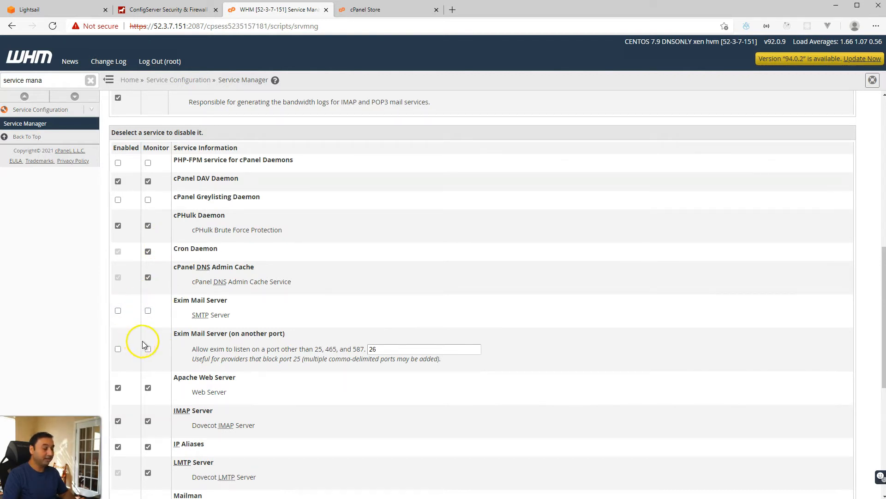
scroll(149, 350, down, 3)
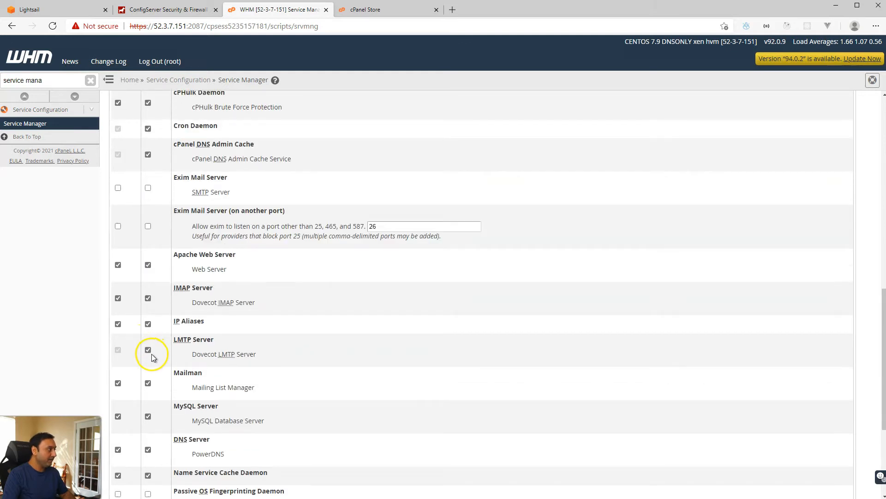
click(148, 299)
click(119, 298)
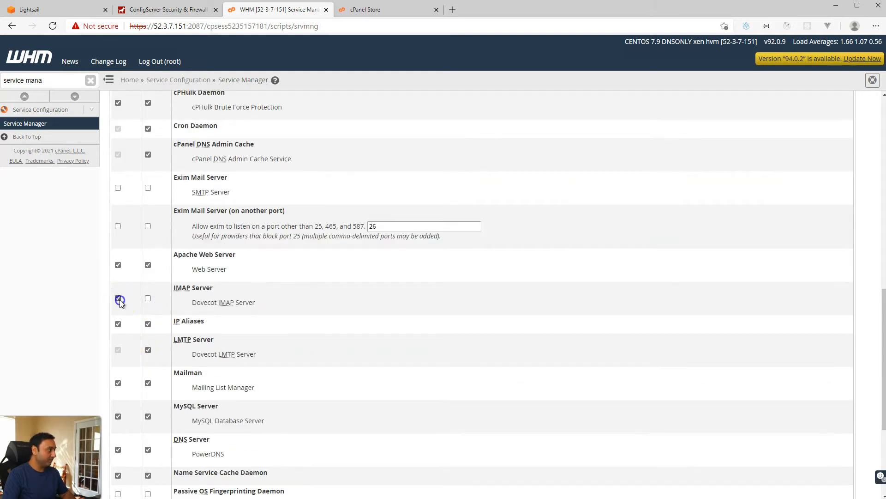
Step: Stop monitoring Mailman, disable and unmonitor POP3 and SpamAssassin, then save the changes
scroll(144, 349, down, 3)
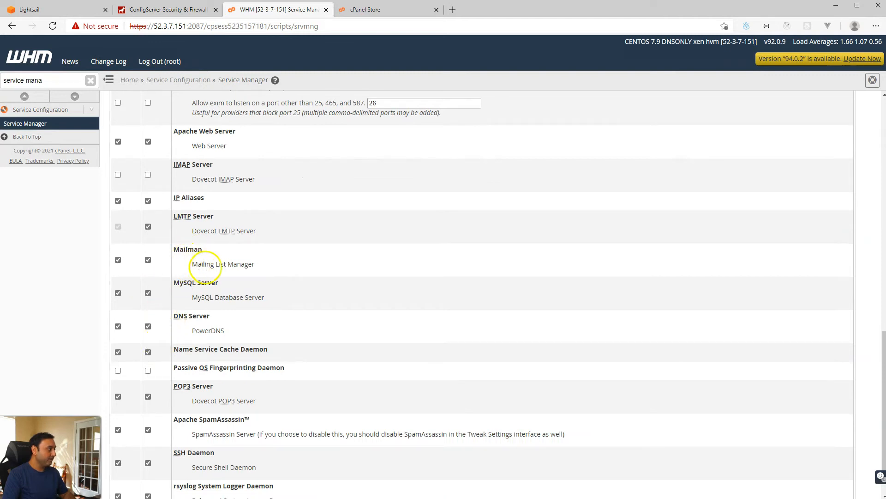
click(148, 260)
scroll(154, 306, down, 2)
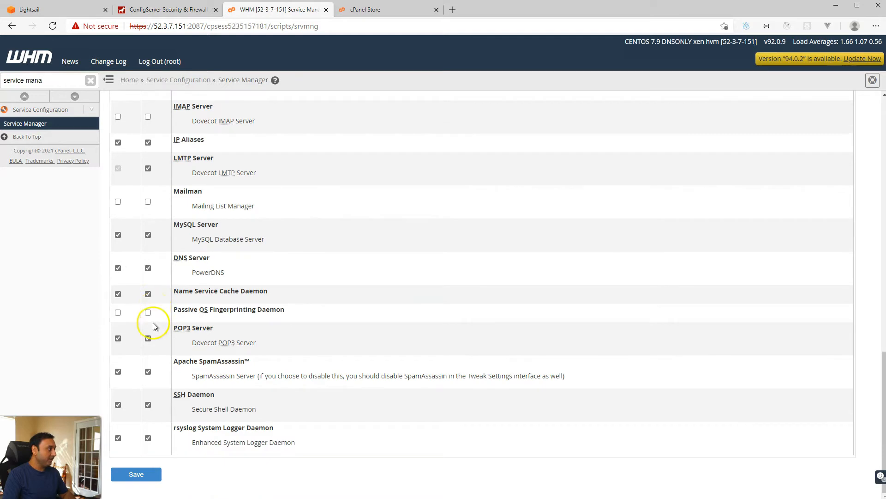
click(148, 338)
click(118, 338)
click(147, 371)
click(119, 371)
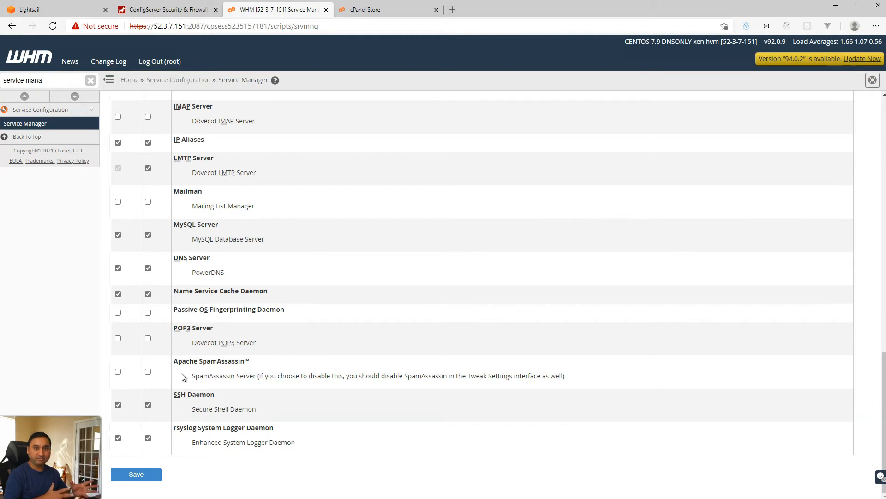
click(144, 482)
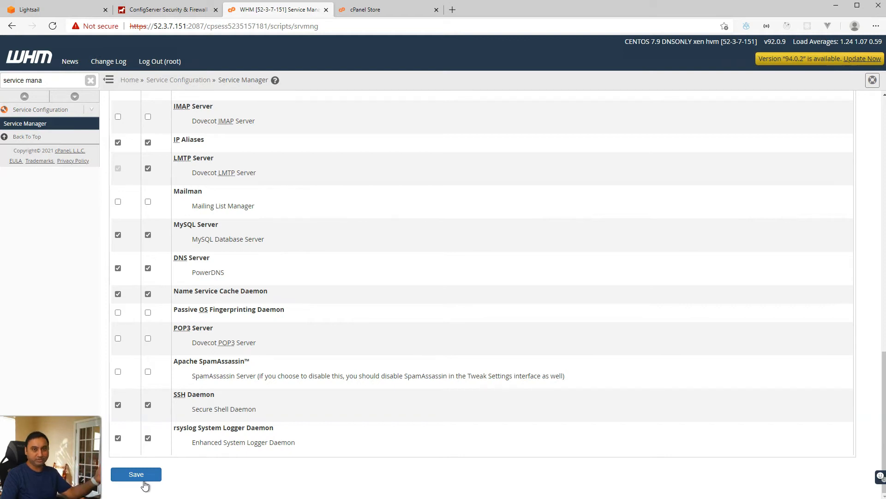
click(145, 483)
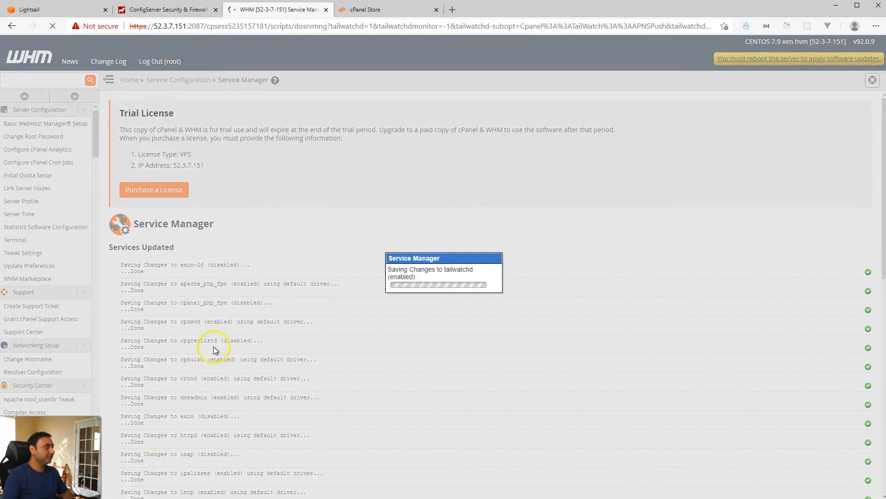
Step: Replace the sidebar search text with 'security adv' to filter the WHM menu
scroll(273, 387, down, 10)
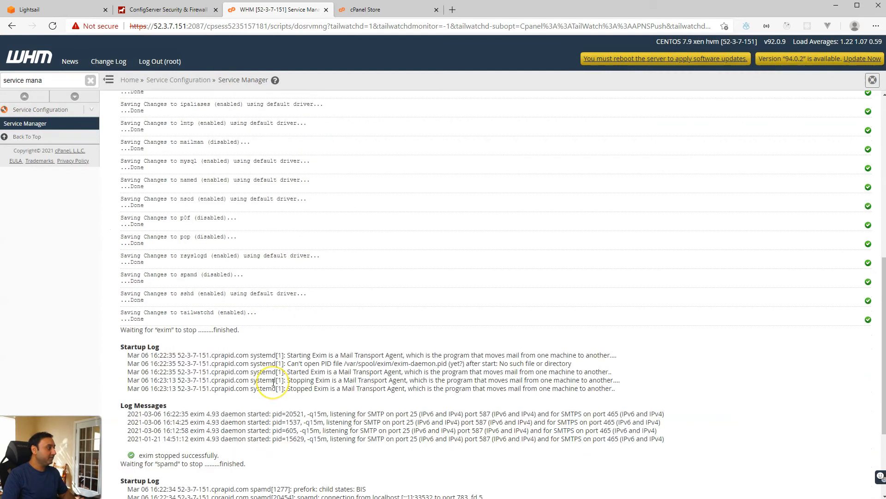
scroll(273, 382, up, 10)
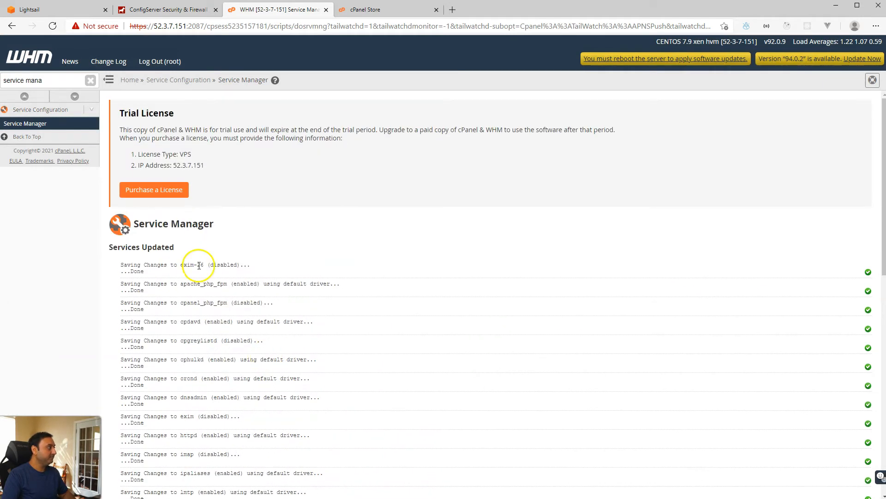
click(88, 81)
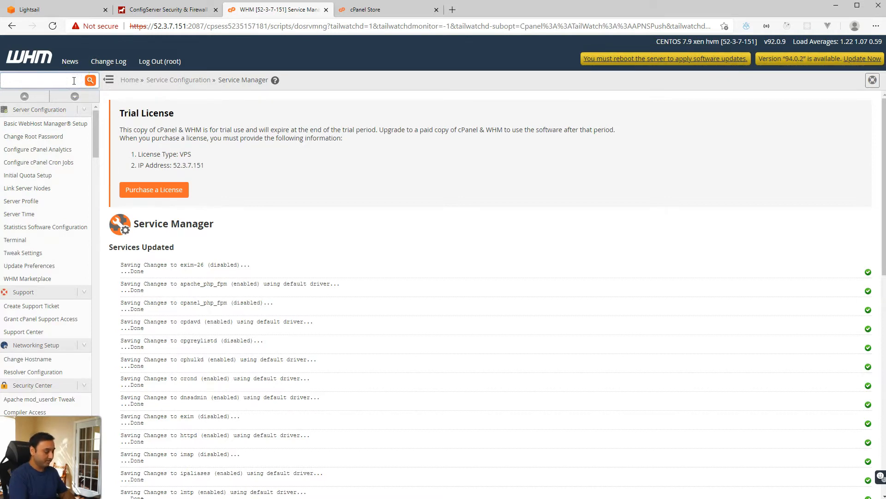
text(ser)
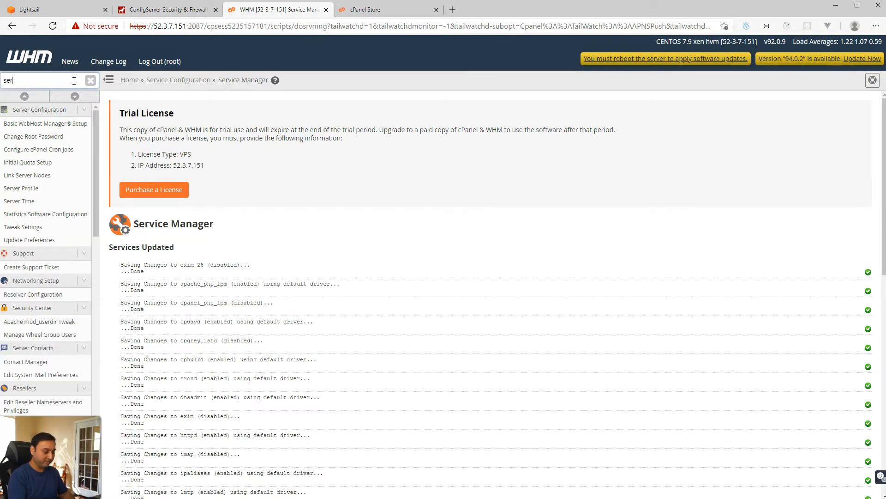
key(BackSpace)
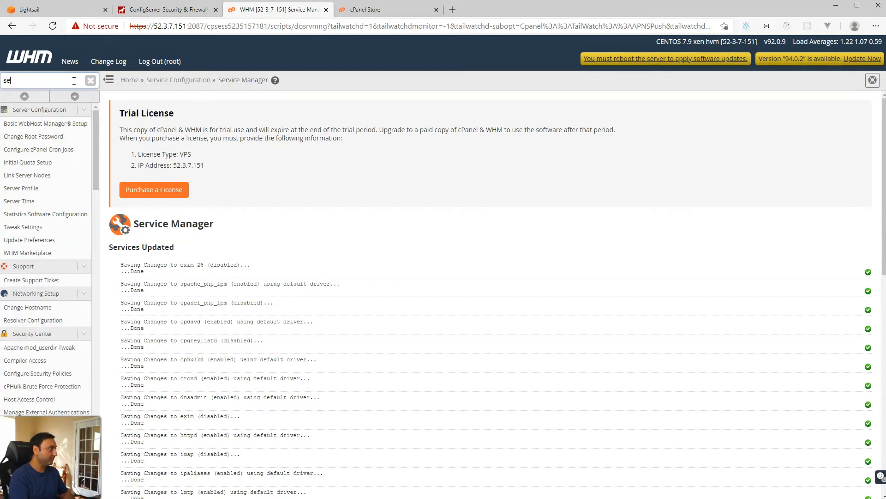
text(curity )
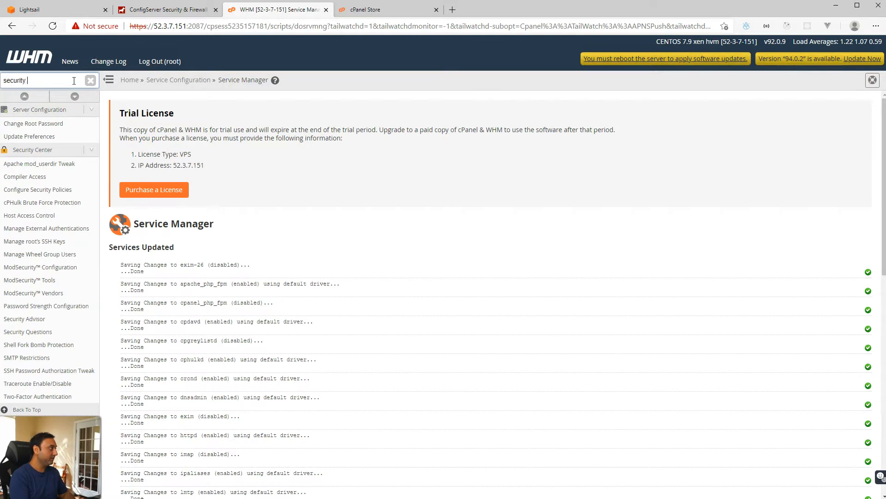
text(adv)
Step: Open Security Advisor and follow the Apache vhosts warning's Jail Apache link into Tweak Settings
click(45, 124)
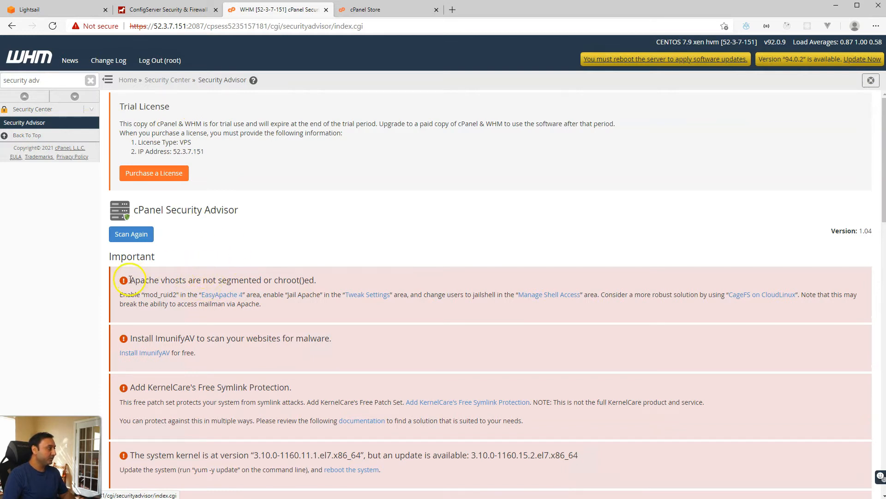
drag(129, 280, 243, 280)
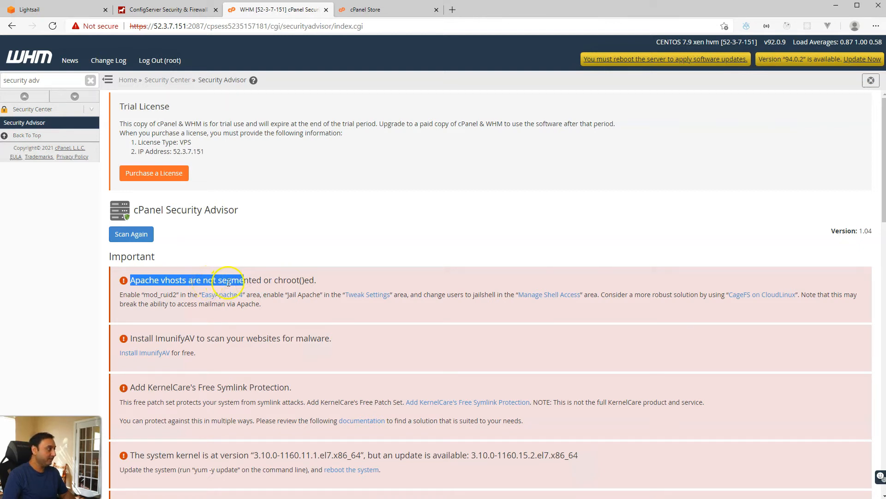
click(228, 281)
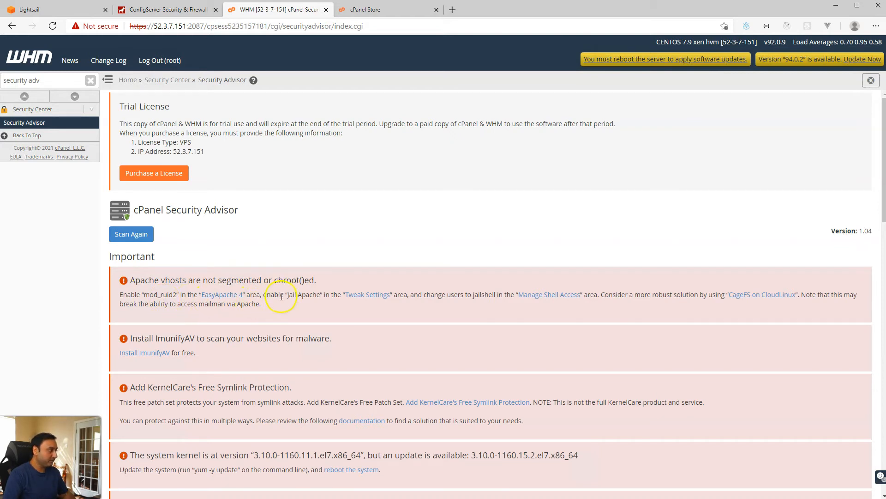
drag(303, 294, 333, 296)
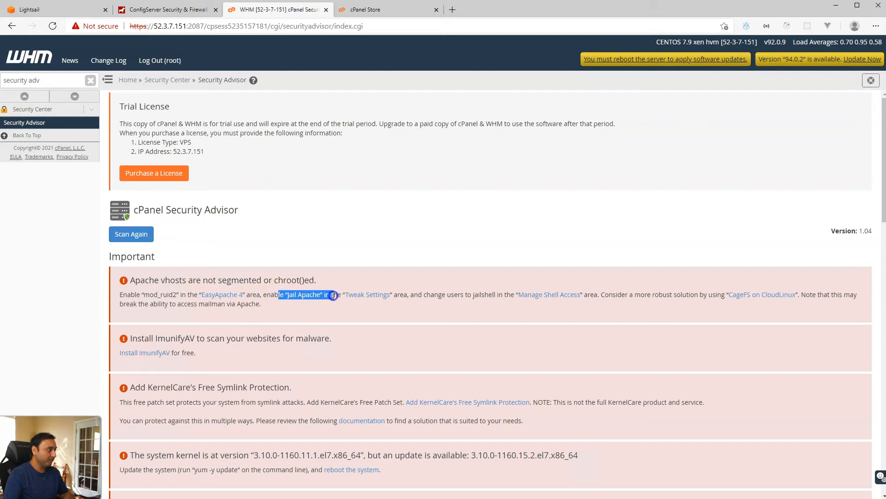
click(363, 294)
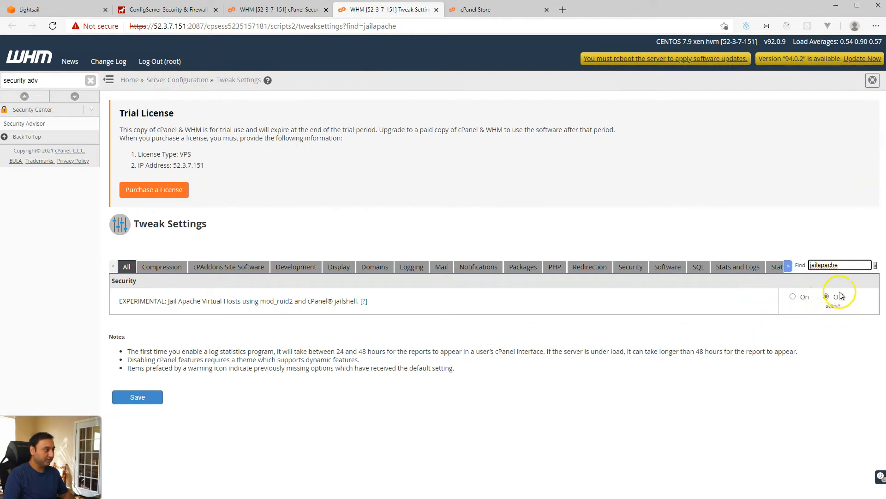
Step: Set Jail Apache Virtual Hosts to On, save it, and close the Tweak Settings tab
click(794, 296)
click(147, 398)
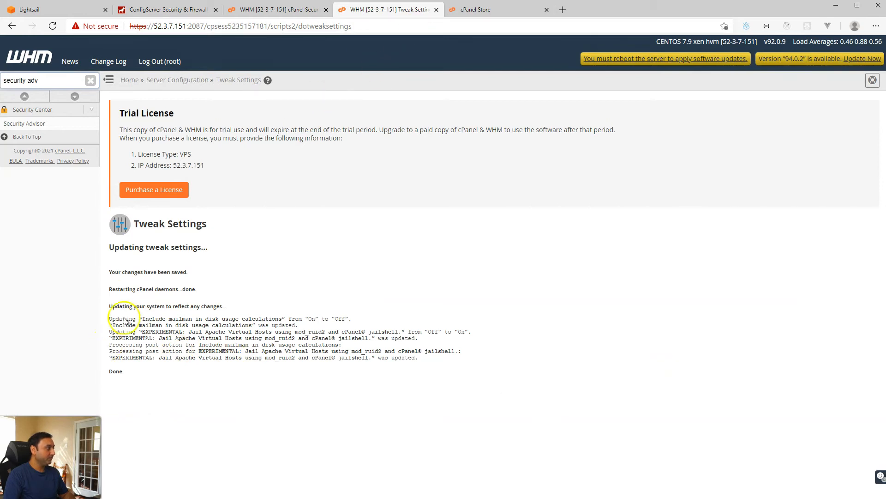
click(437, 9)
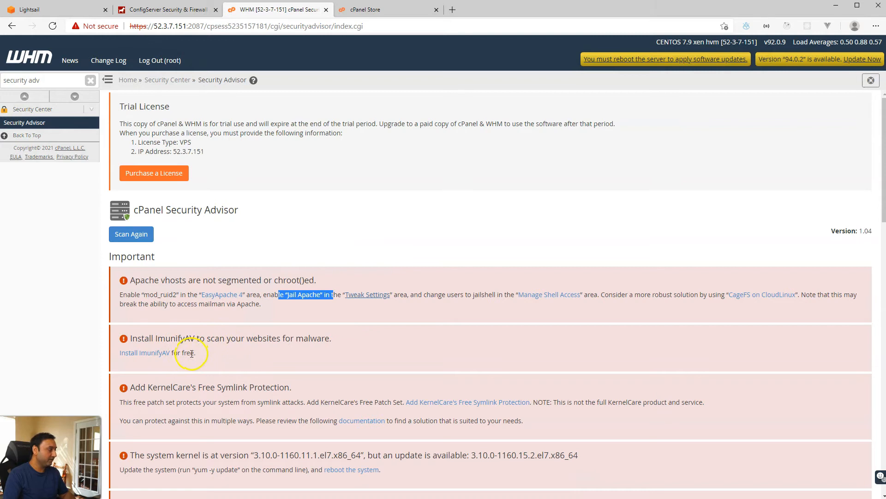
Step: From Security Advisor, install ImunifyAV for free and add KernelCare's free symlink protection
click(159, 353)
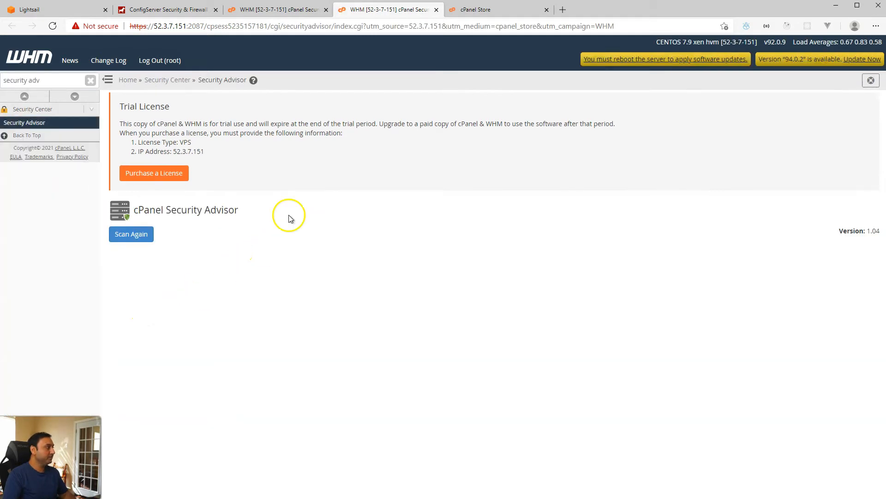
click(297, 10)
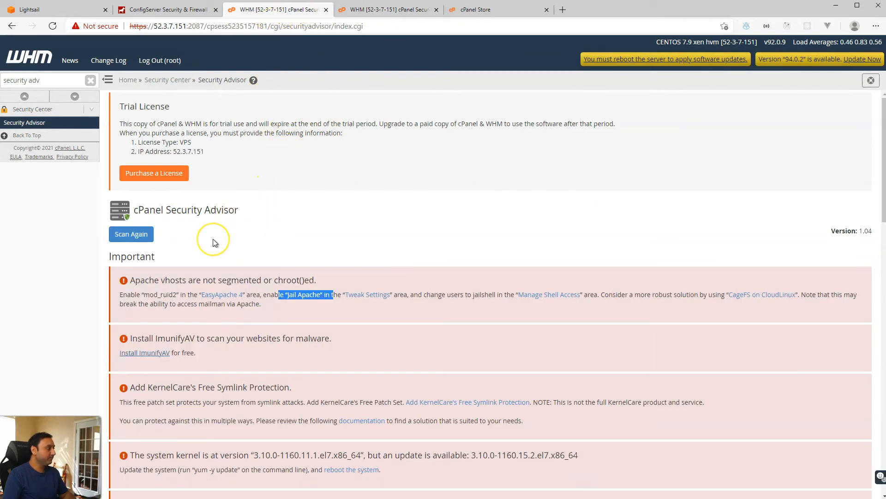
scroll(212, 239, down, 4)
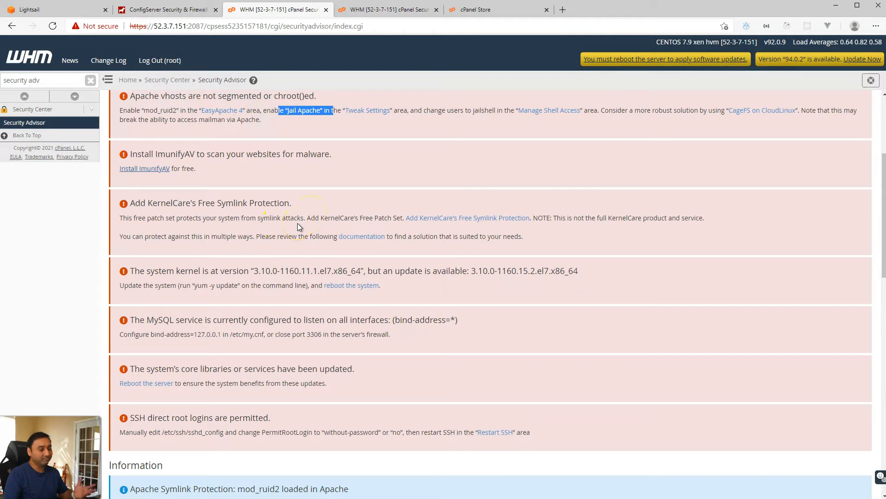
click(441, 219)
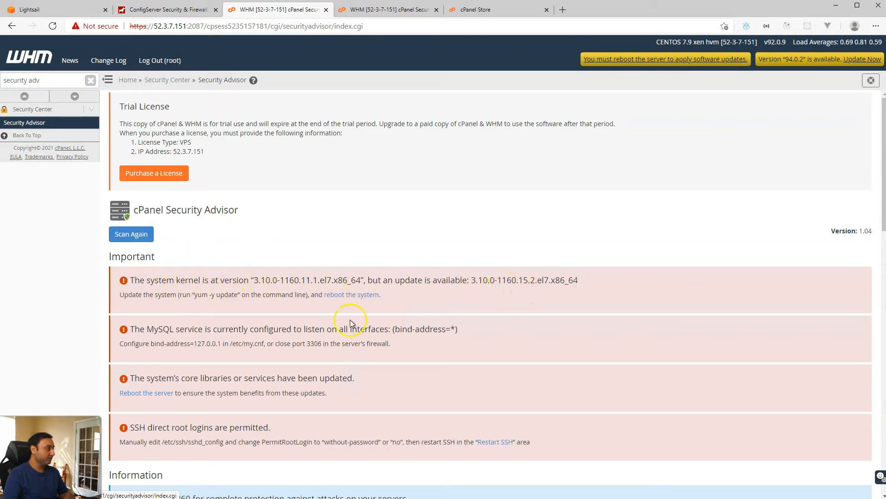
click(75, 14)
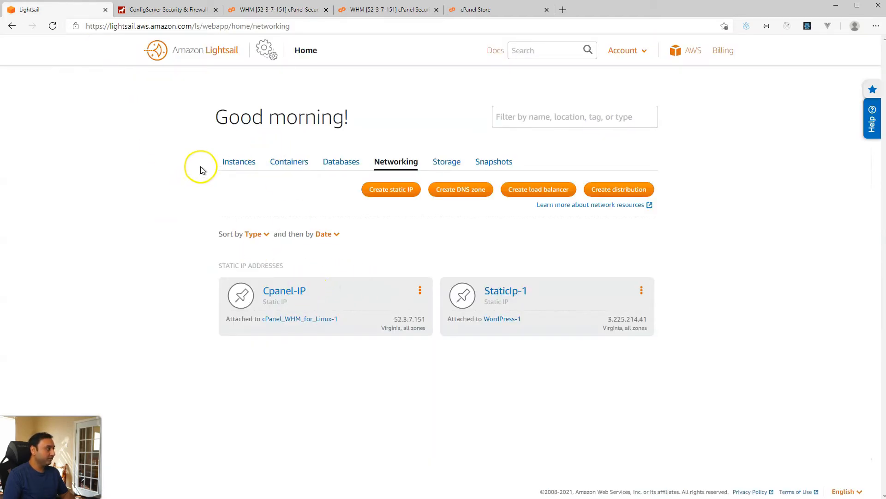
Step: Open a Lightsail SSH terminal to the cPanel server and copy Security Advisor's yum -y update command
click(229, 162)
click(405, 219)
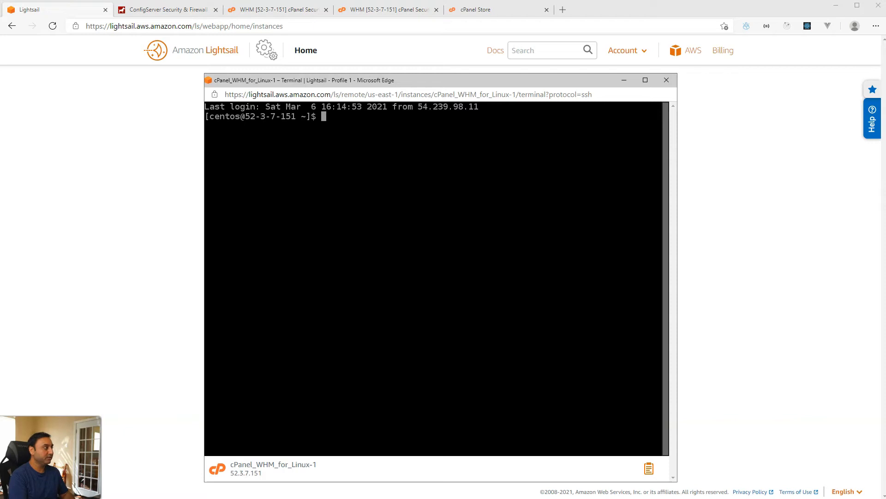
click(288, 11)
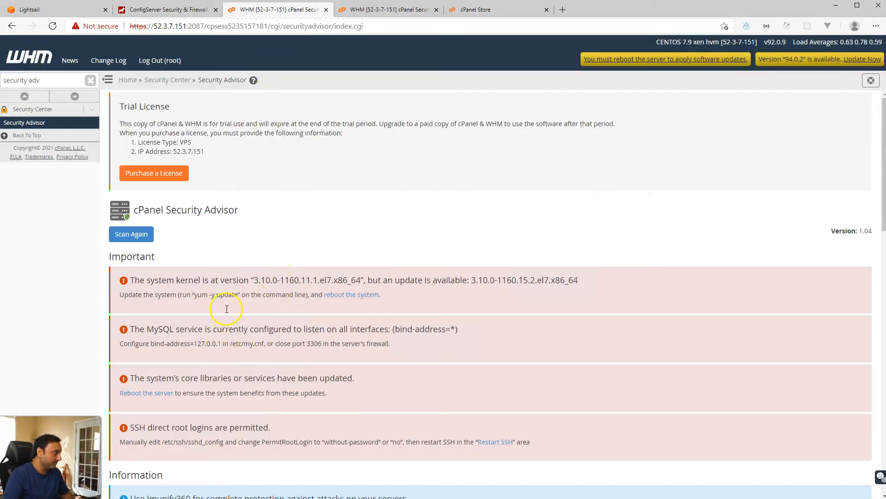
drag(196, 295, 227, 294)
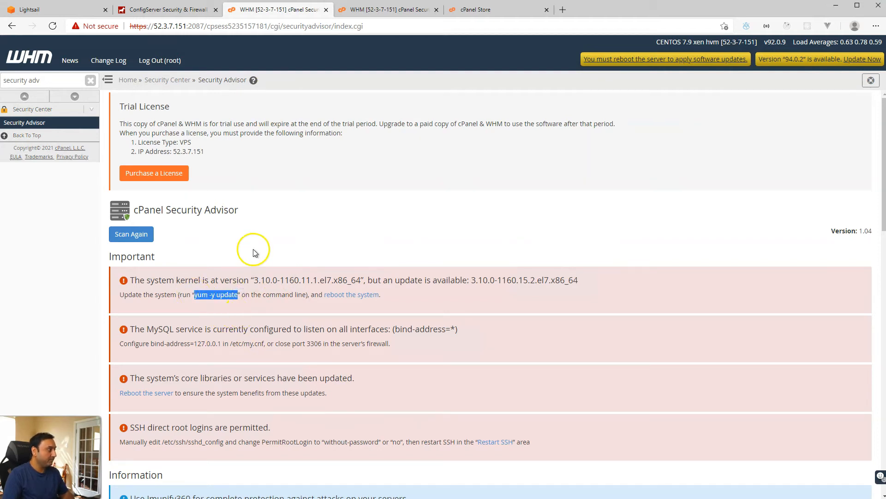
key(alt+Tab)
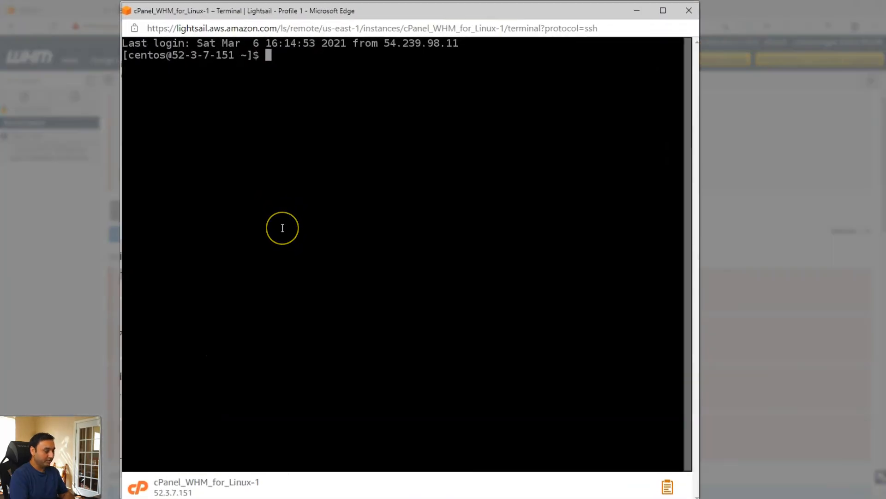
Step: Run sudo yum -y update in the terminal, then exit the SSH session
text(sudo)
right_click(382, 126)
click(406, 244)
key(Return)
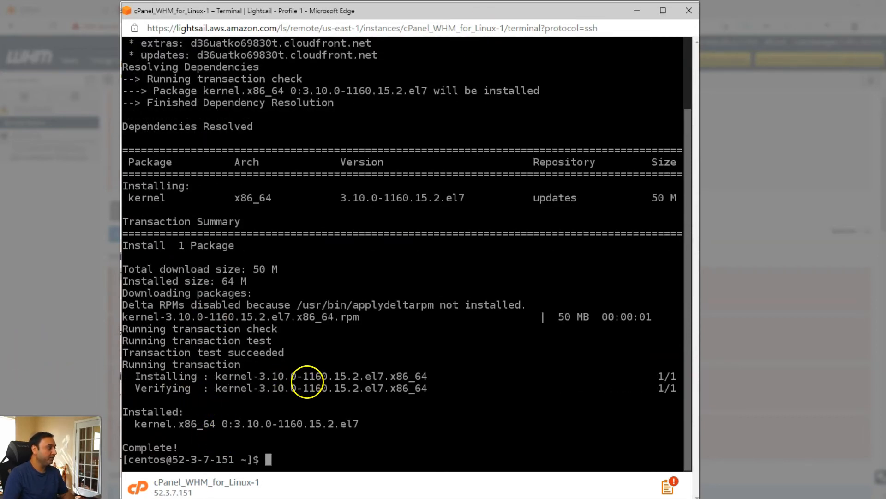
text(exit)
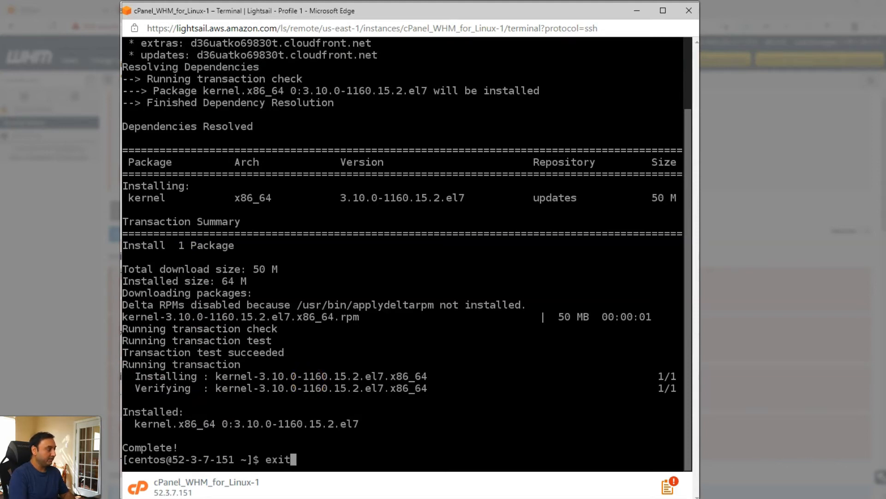
key(Return)
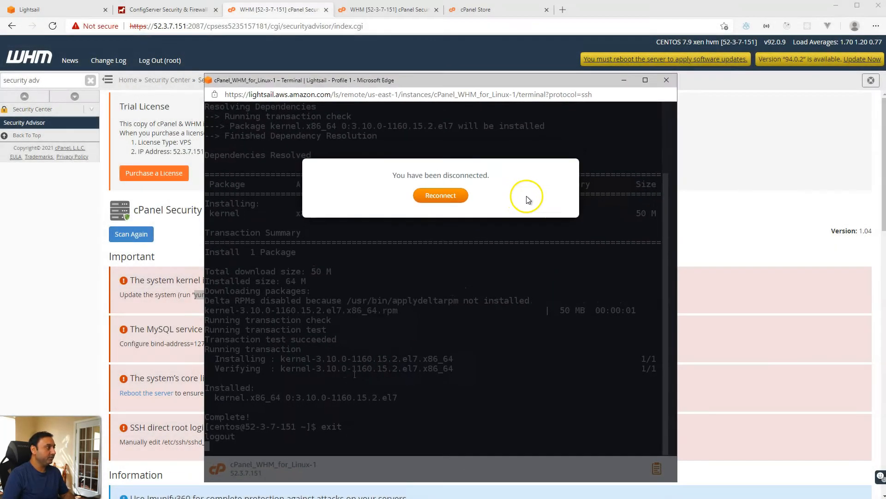
Step: Close the terminal and trigger a Graceful Server Reboot found via the 'reboot' sidebar search
click(667, 79)
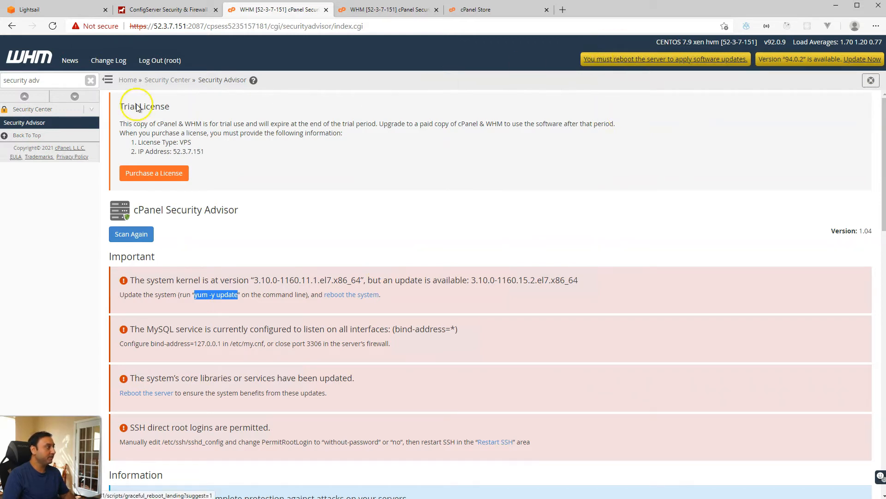
triple_click(42, 81)
text(re)
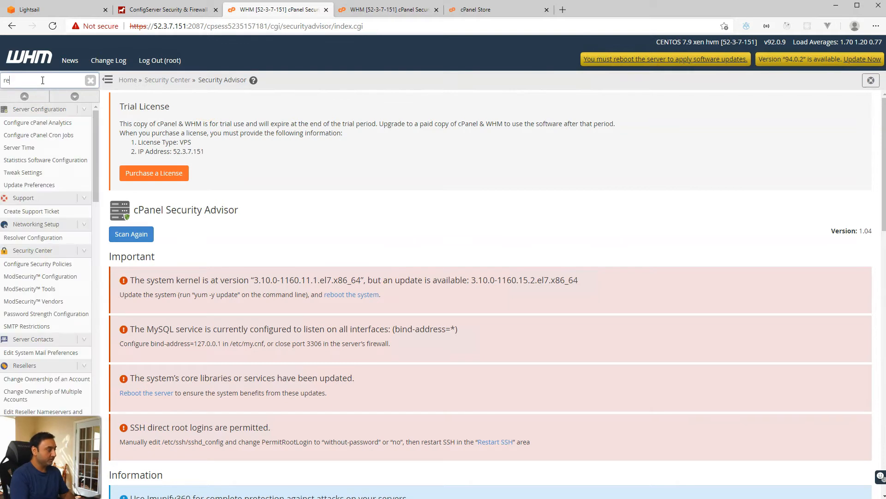
text(boot)
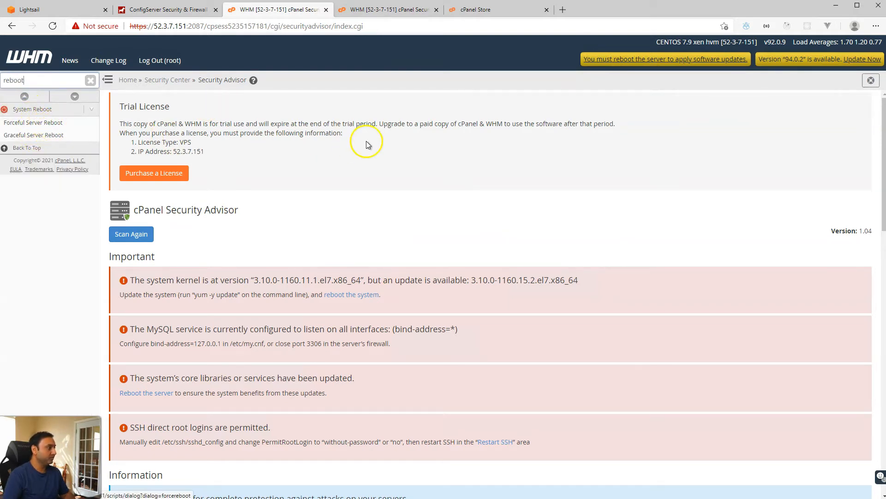
click(630, 59)
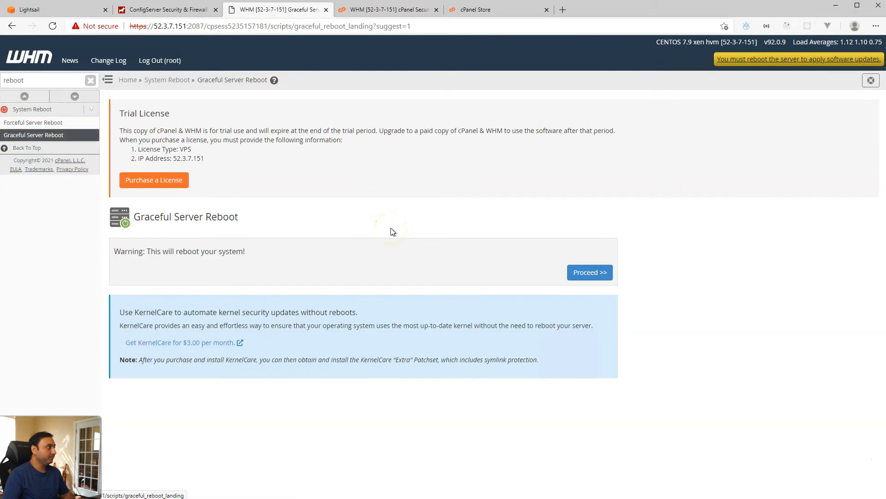
click(576, 275)
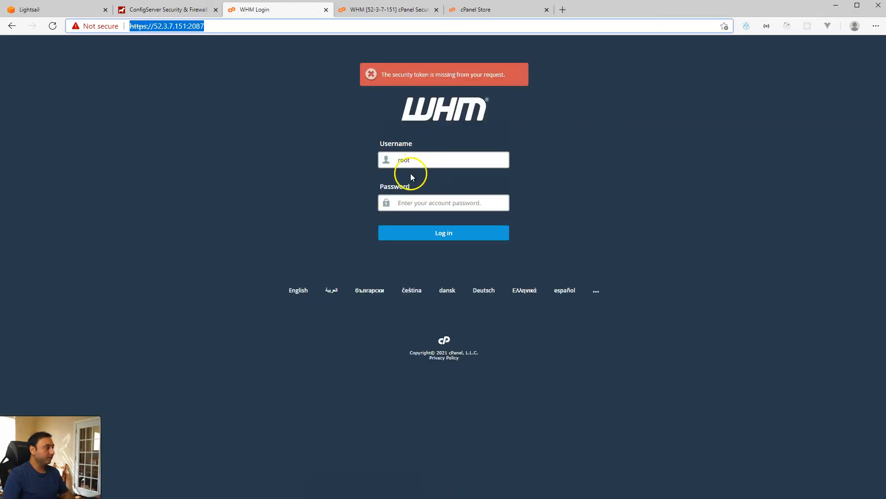
Step: Log back in to WHM with the root account password
click(415, 199)
text(•)
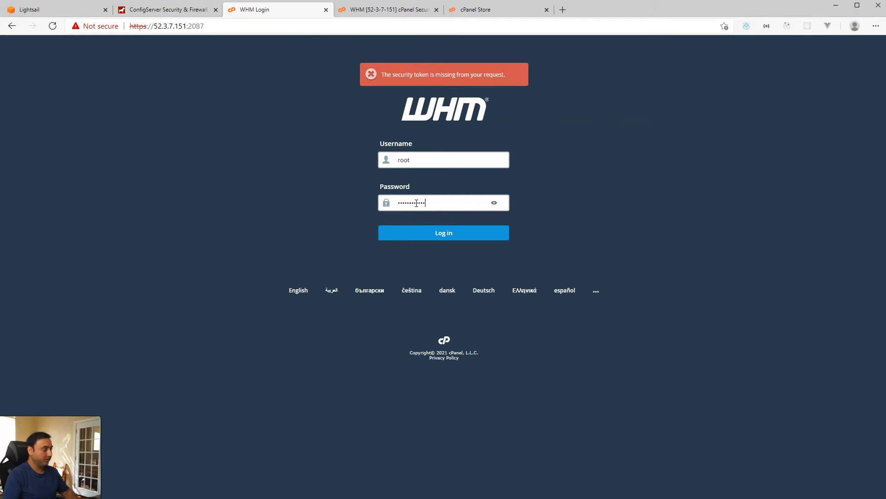
key(Return)
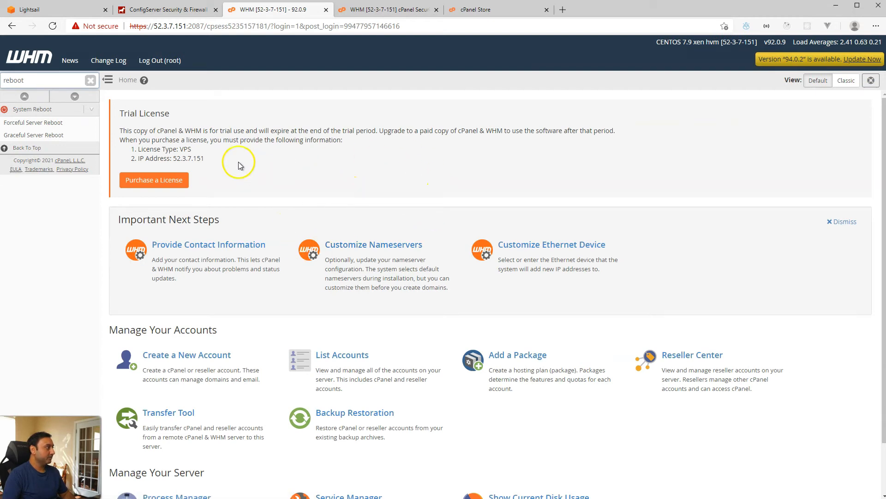
Step: Rescan Security Advisor via the 'security ad' search and select /etc/my.cnf in the MySQL warning
double_click(37, 81)
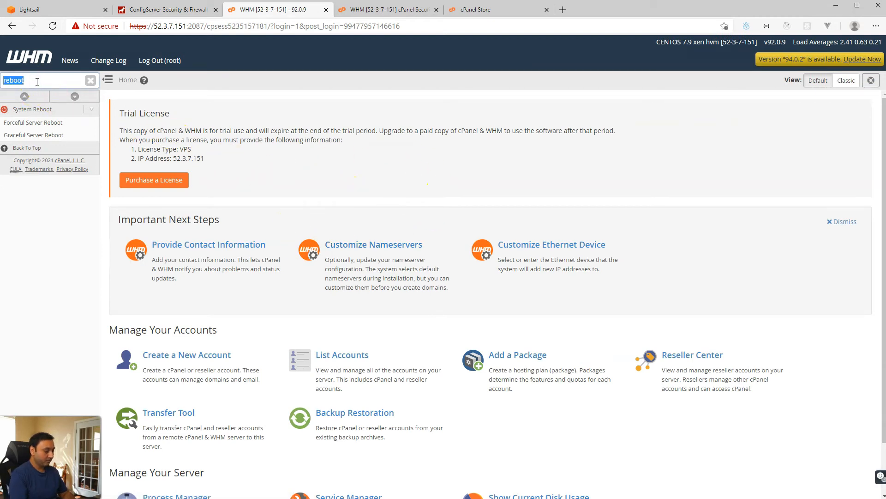
text(security ad)
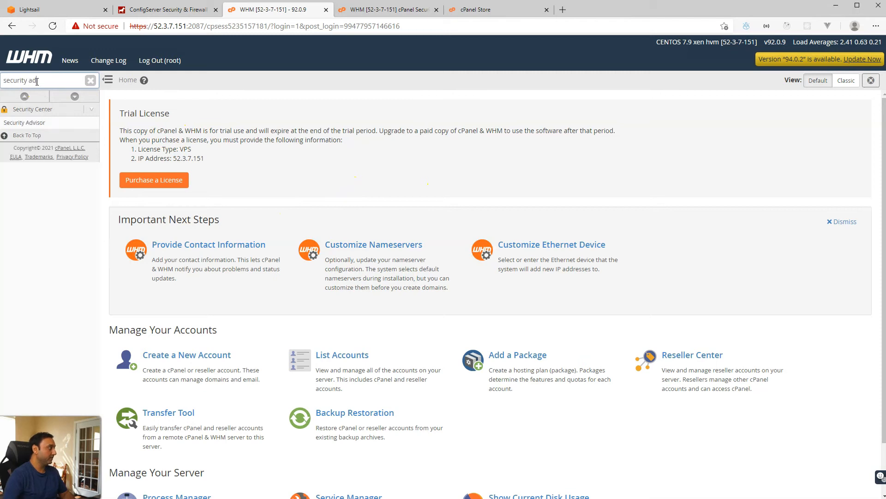
click(53, 124)
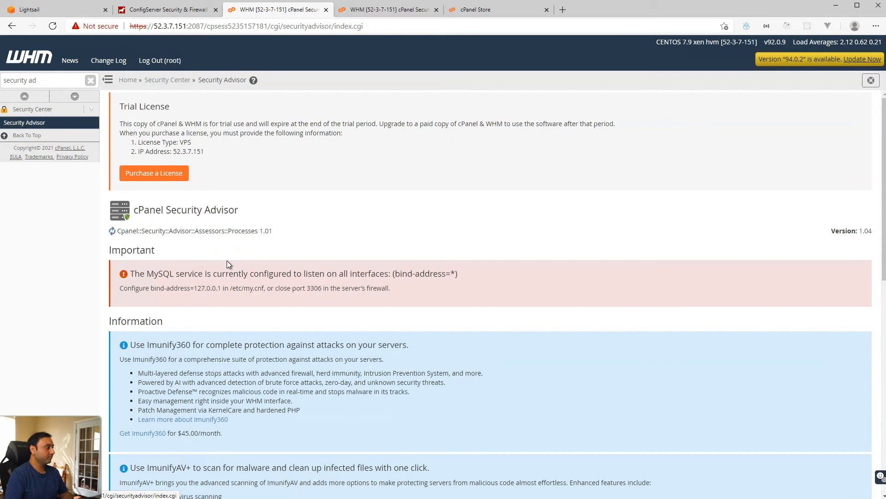
click(223, 264)
click(210, 285)
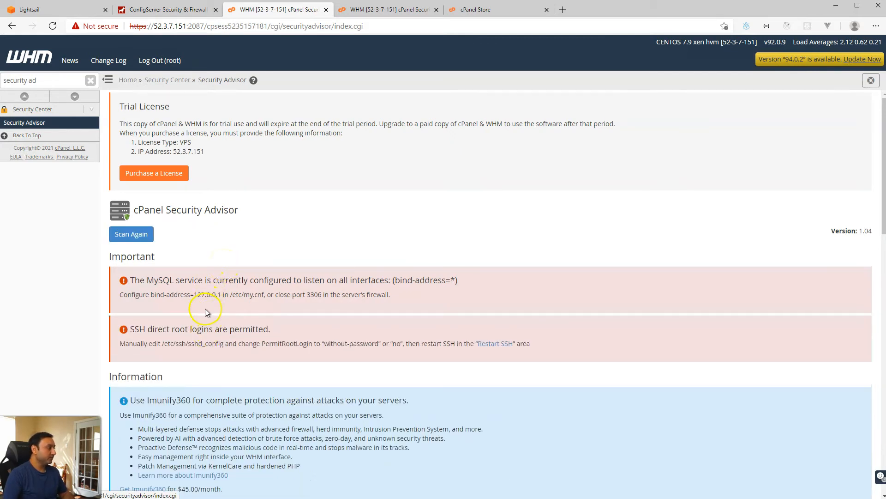
drag(178, 281, 298, 280)
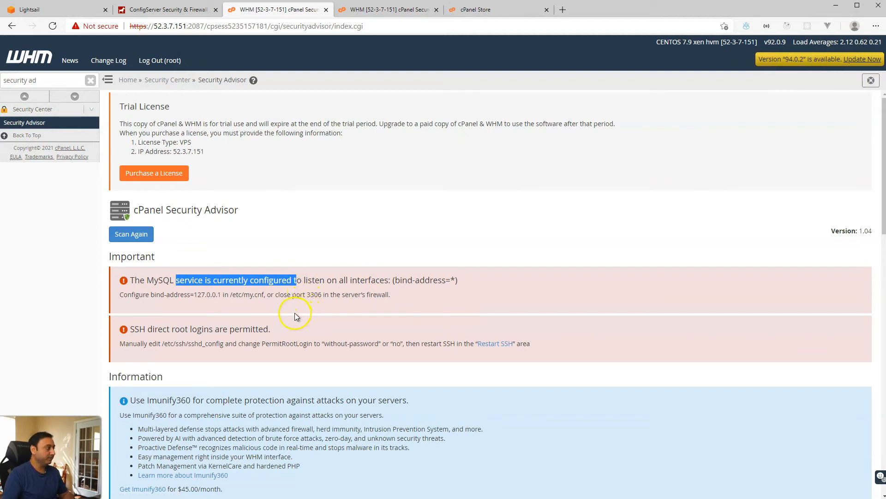
click(283, 297)
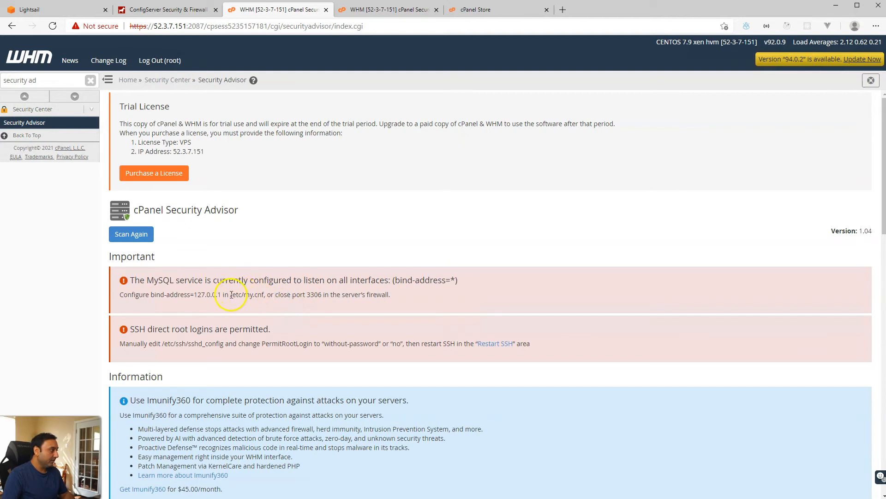
drag(231, 295, 256, 295)
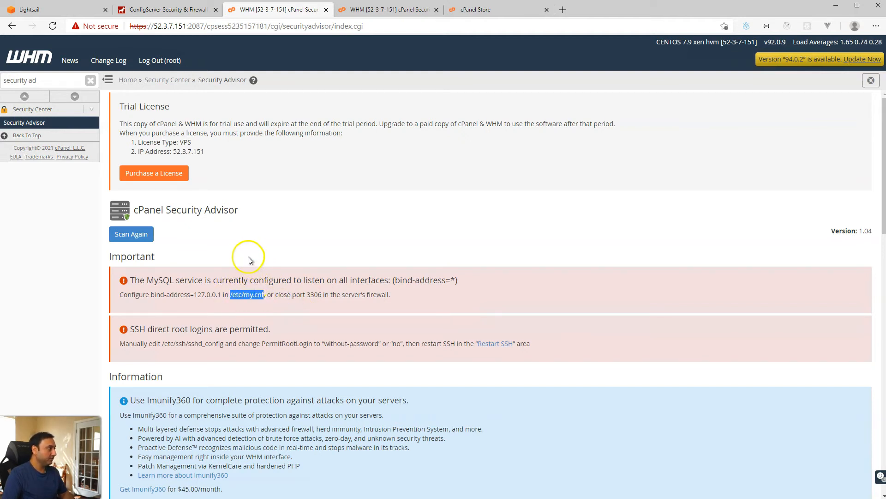
Step: Open an SSH terminal to cPanel_WHM_for_Linux-1 and edit /etc/my.cnf with sudo vi
click(69, 10)
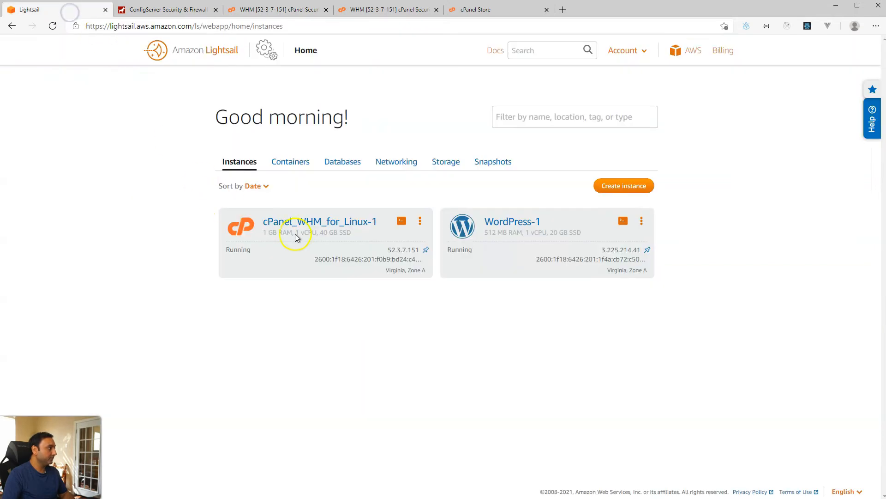
click(401, 222)
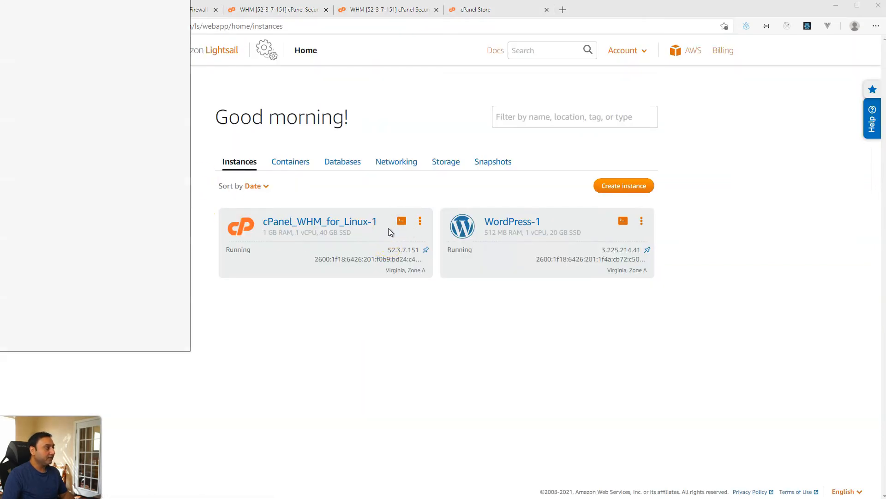
drag(110, 1, 611, 59)
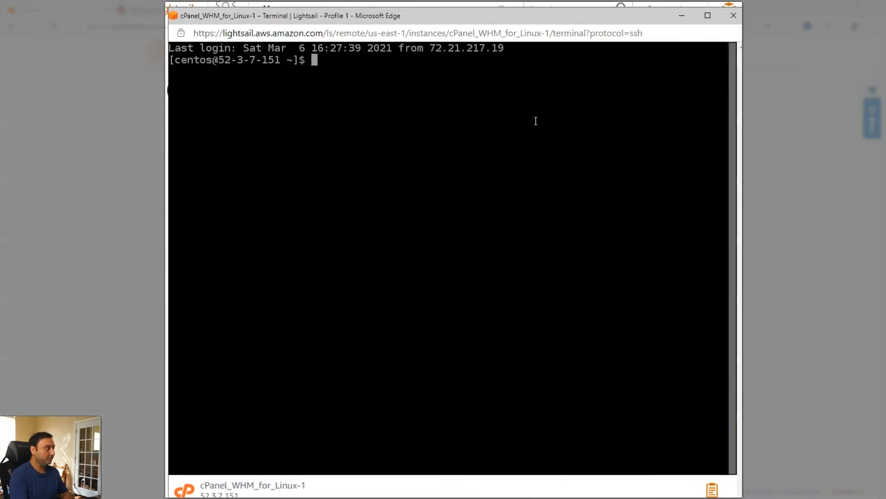
text(sudo vi)
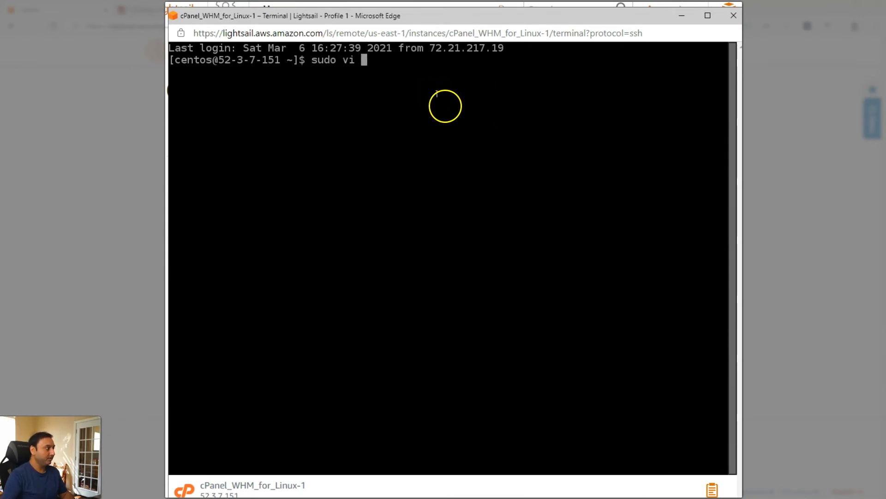
right_click(451, 114)
click(506, 241)
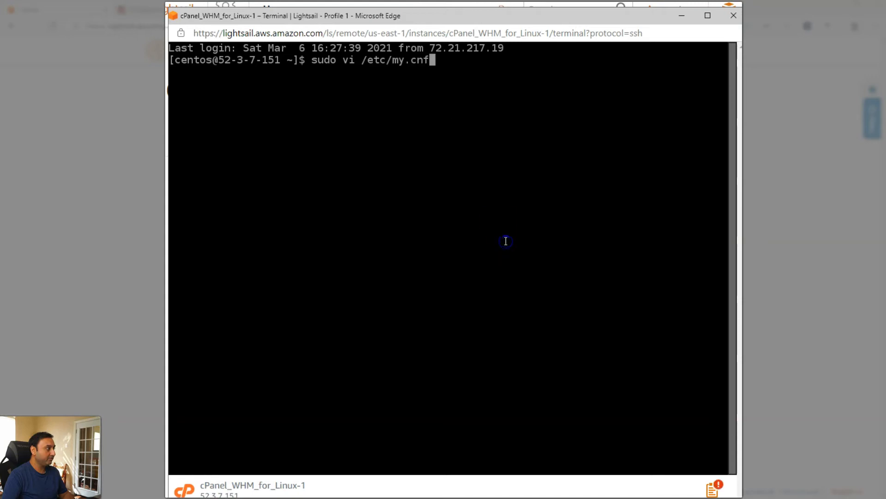
key(Return)
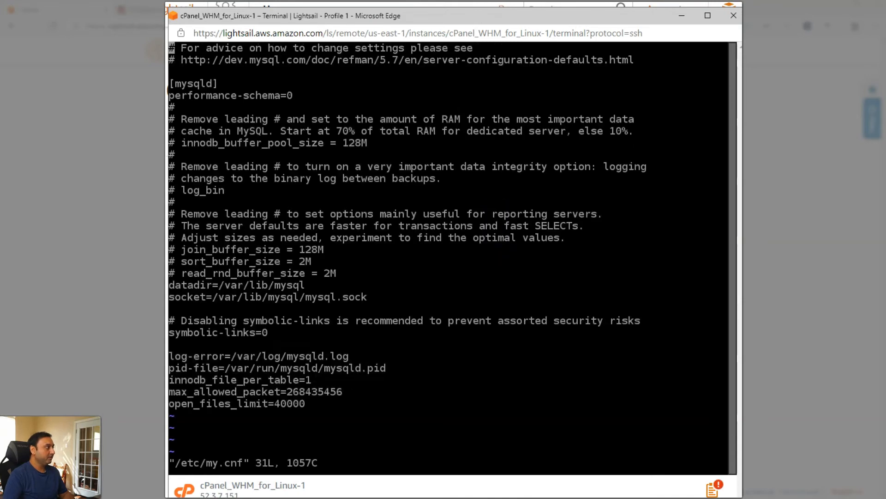
key(Down)
key(Down)
key(Down)
key(Down)
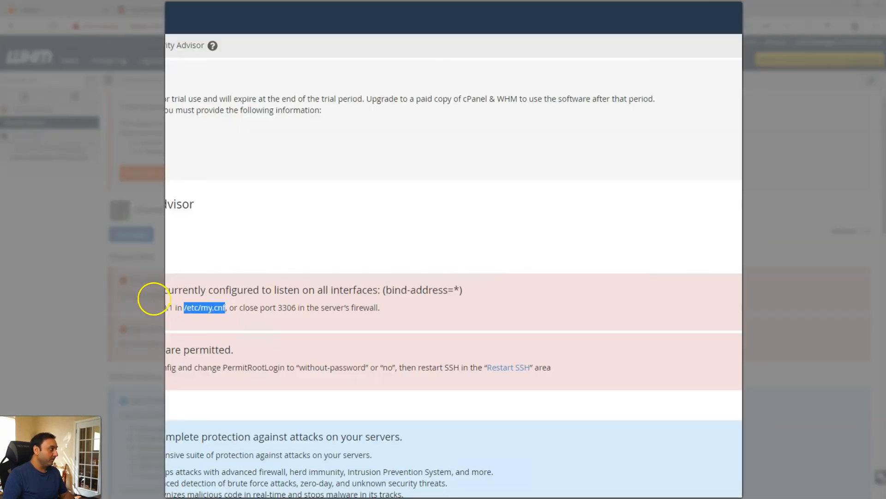
Step: Add bind-address=127.0.0.1 below open_files_limit in my.cnf and save with :wq
click(163, 293)
drag(164, 293, 174, 310)
key(ctrl+c)
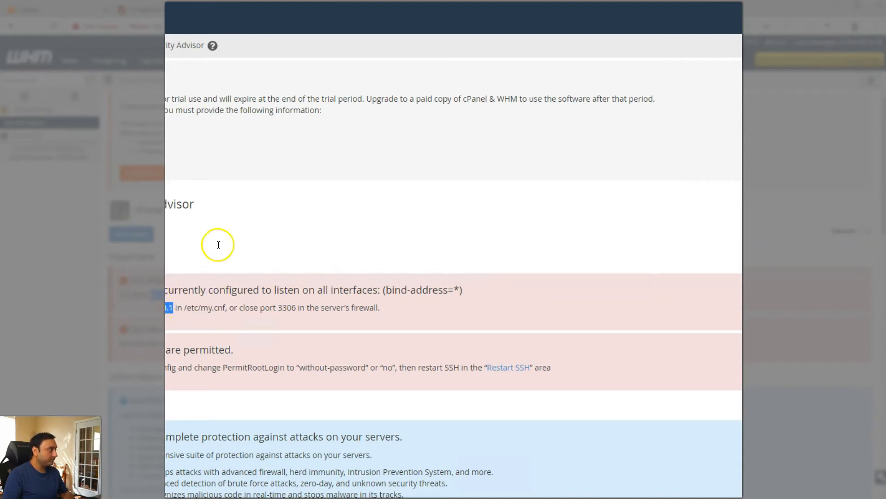
key(alt+Tab)
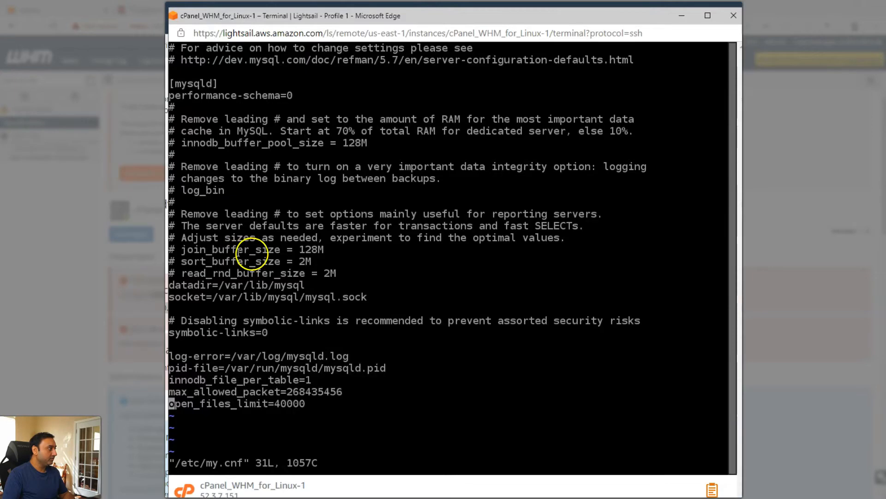
key(Up)
key(Up)
key(Up)
key(Up)
key(Up)
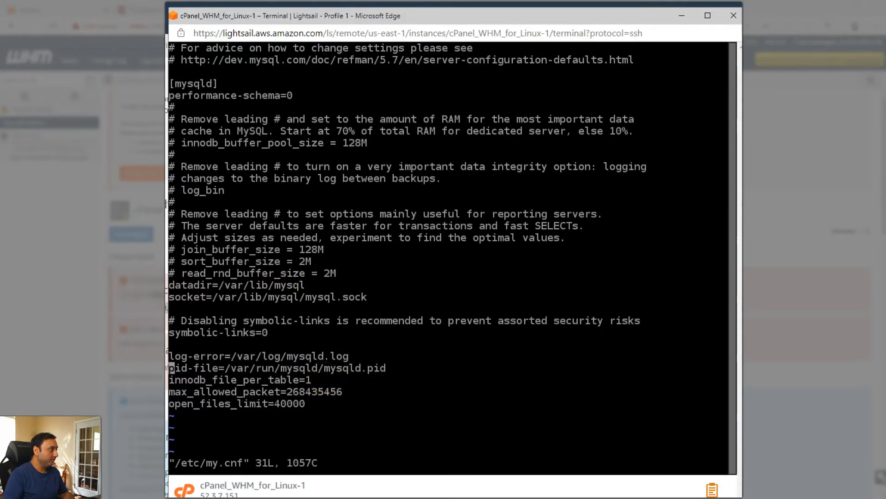
key(Down)
key(Down)
key(Down)
key(Down)
key(Down)
key(o)
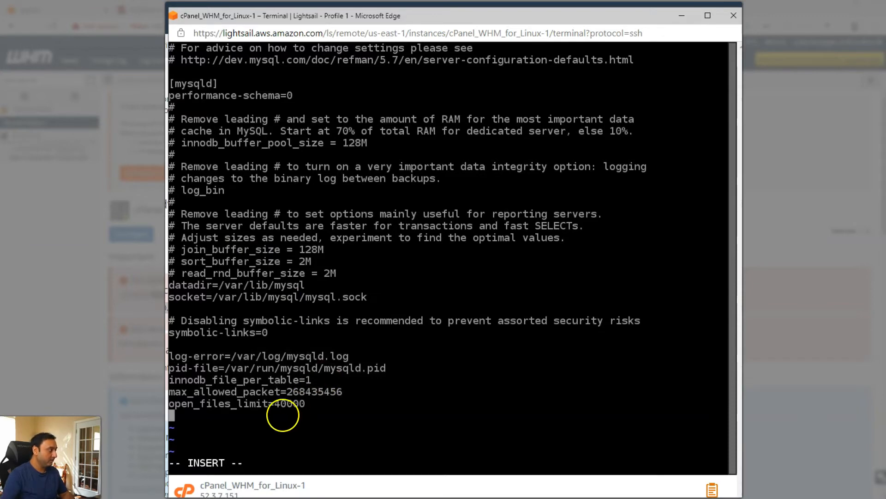
right_click(265, 415)
click(317, 179)
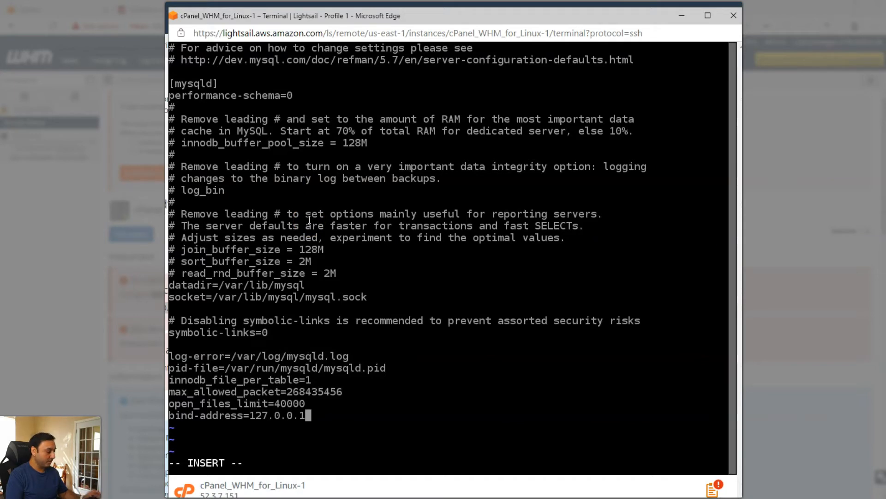
key(Escape)
text(:wq)
key(Return)
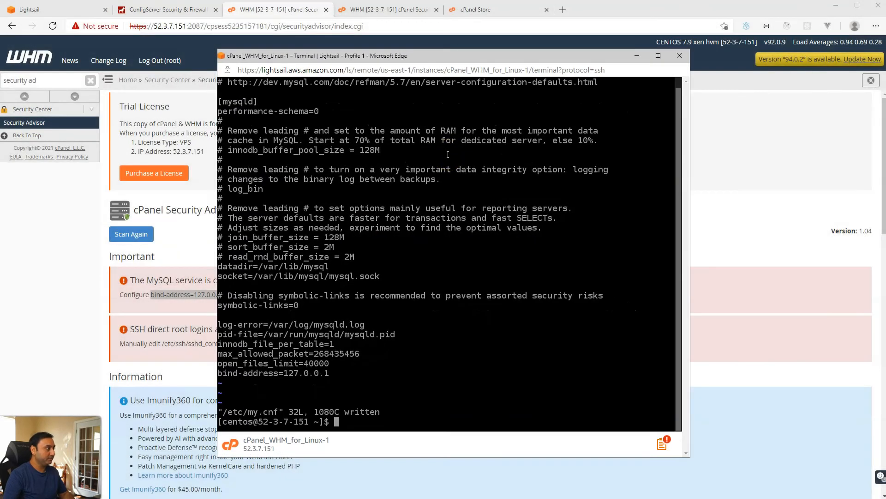
drag(487, 56, 611, 51)
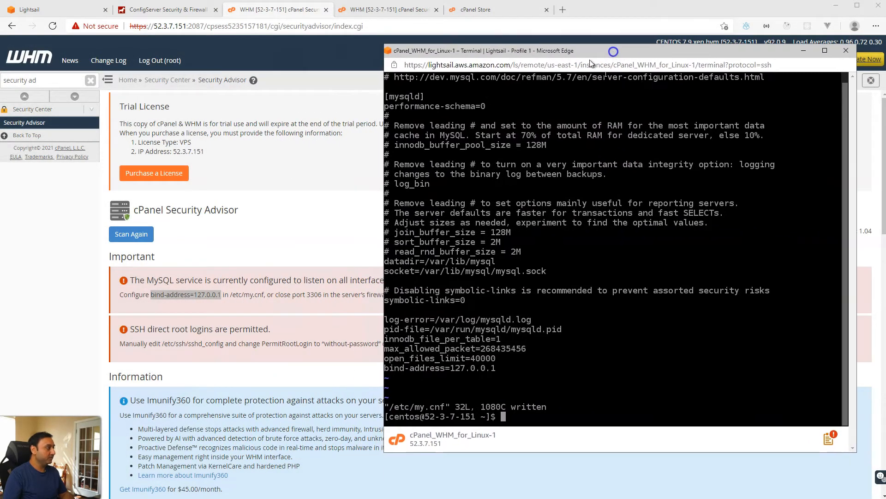
click(265, 210)
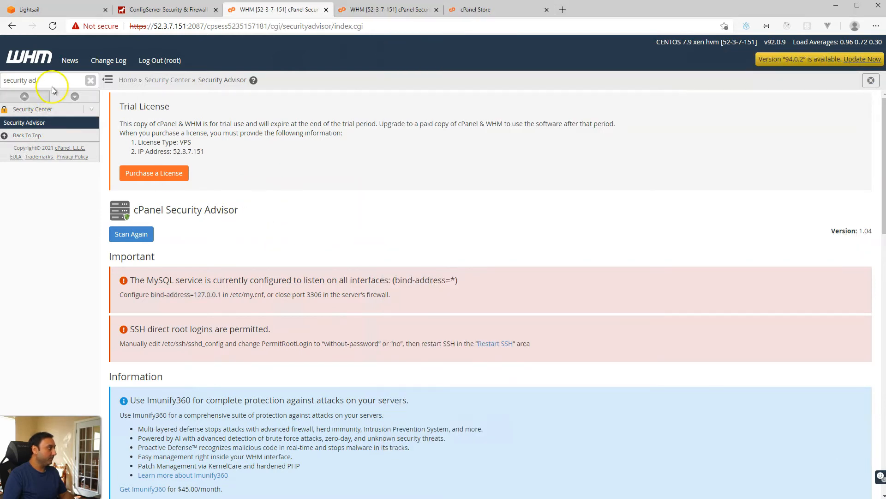
Step: Restart the SQL Server (MySQL) via the 'restart' sidebar search
triple_click(75, 82)
text(re)
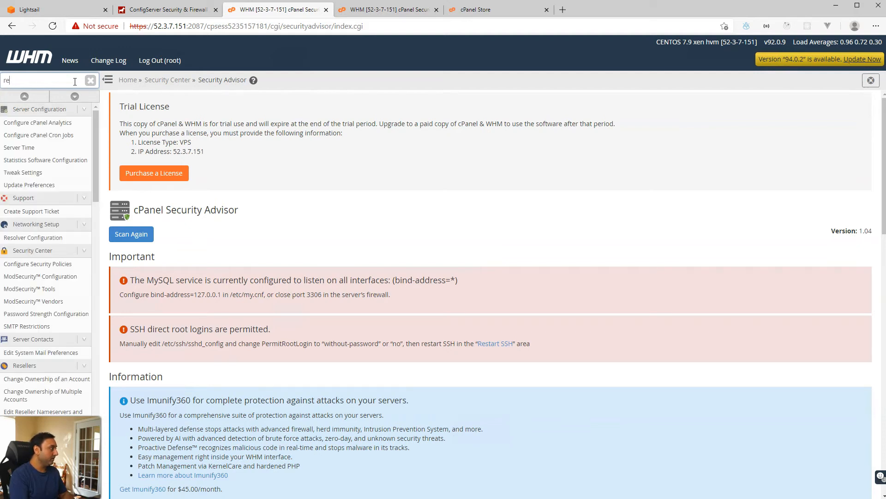
text(start)
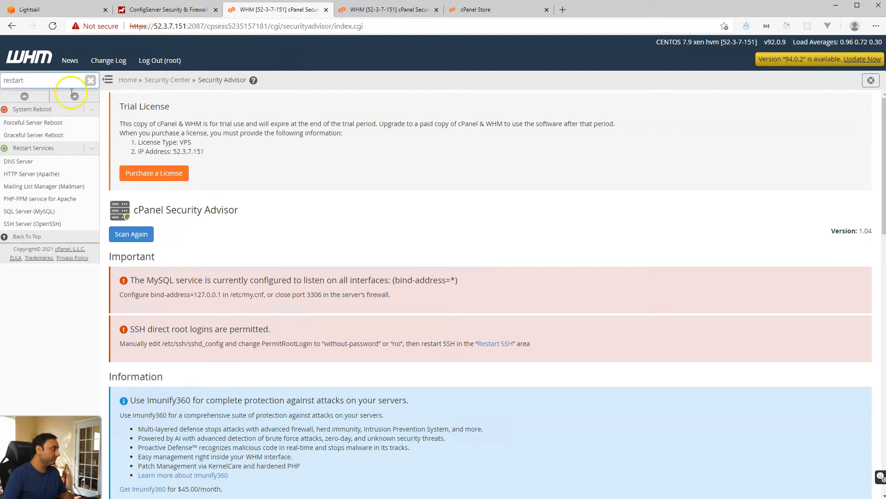
click(45, 212)
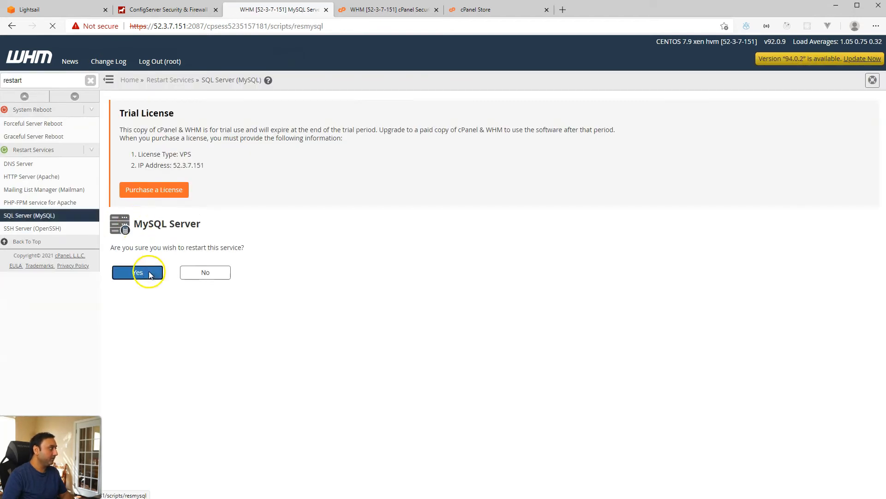
click(138, 273)
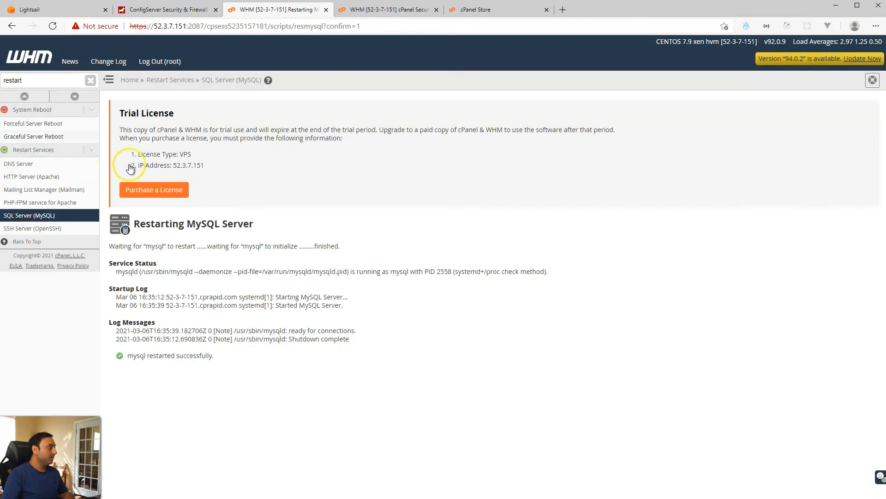
Step: Reopen Security Advisor via the 'security ad' search to rescan the server
click(59, 80)
text(se)
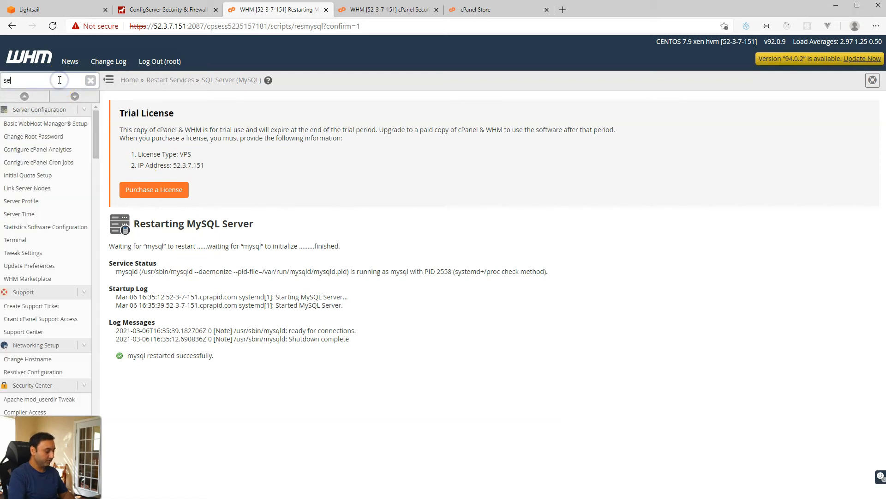
text(cu)
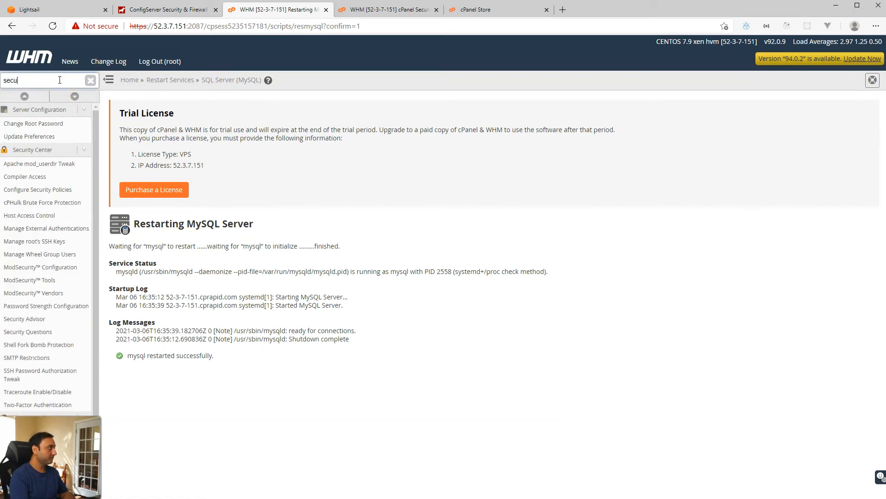
text(rity ad)
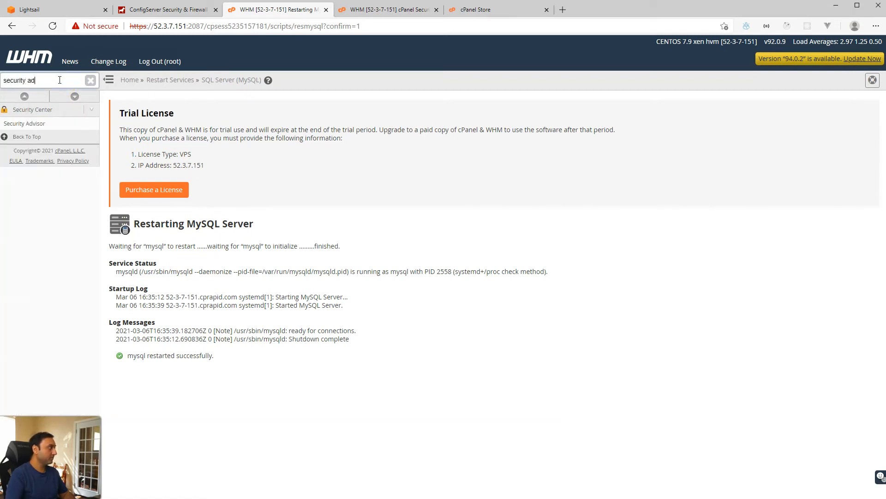
click(50, 124)
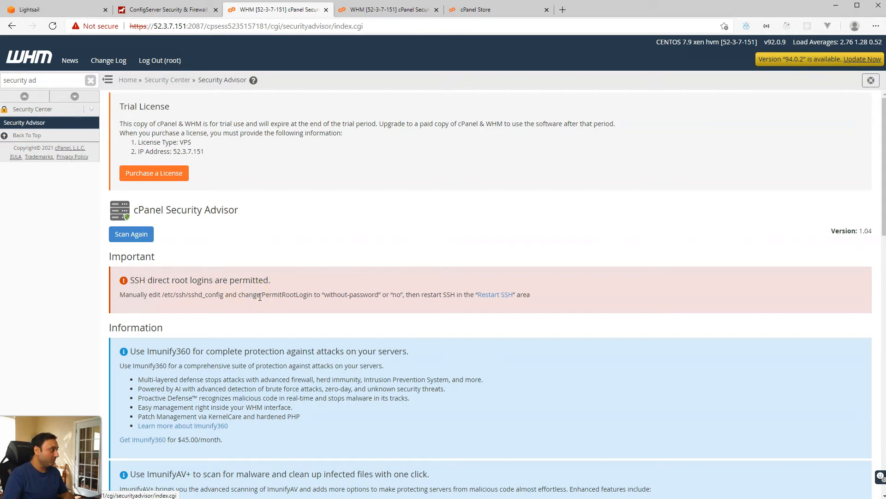
Step: Open /etc/ssh/sshd_config in vi with sudo in the Lightsail SSH terminal
drag(162, 294, 215, 296)
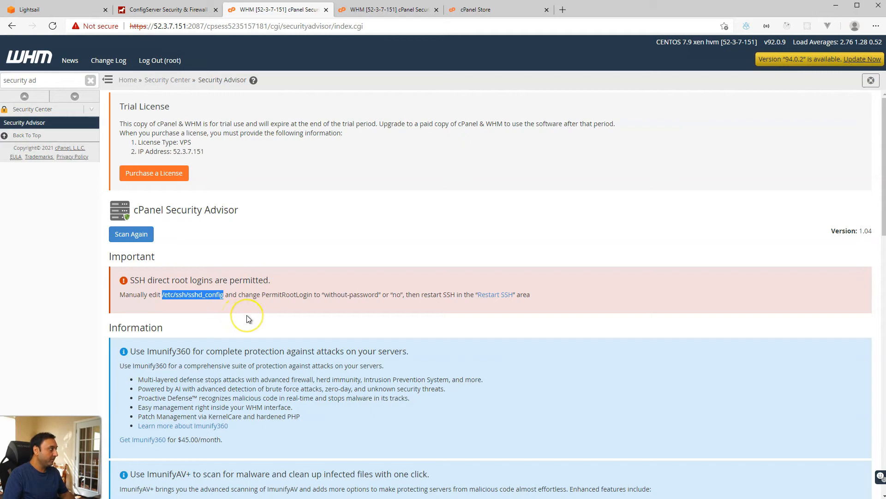
key(alt+Tab)
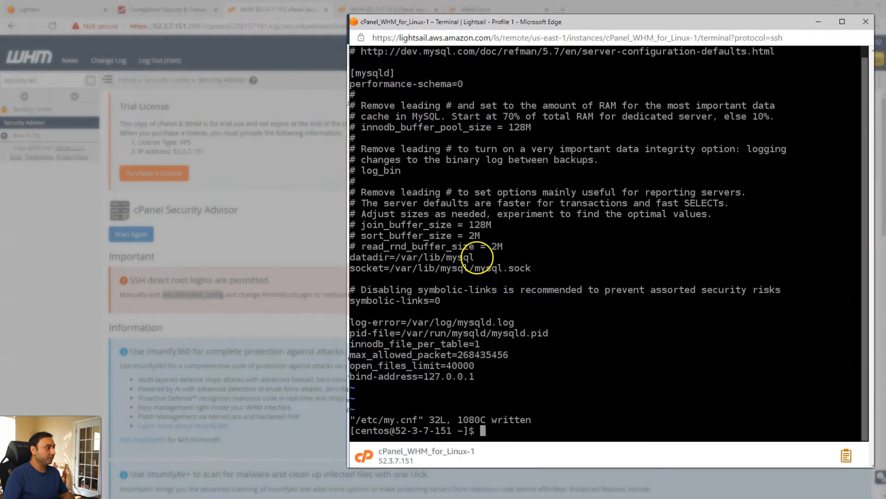
text(sudo vi)
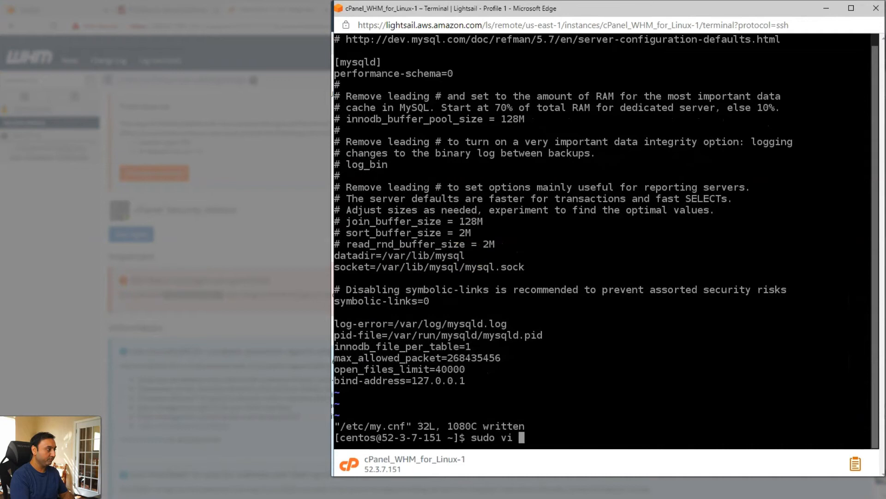
right_click(592, 419)
click(637, 193)
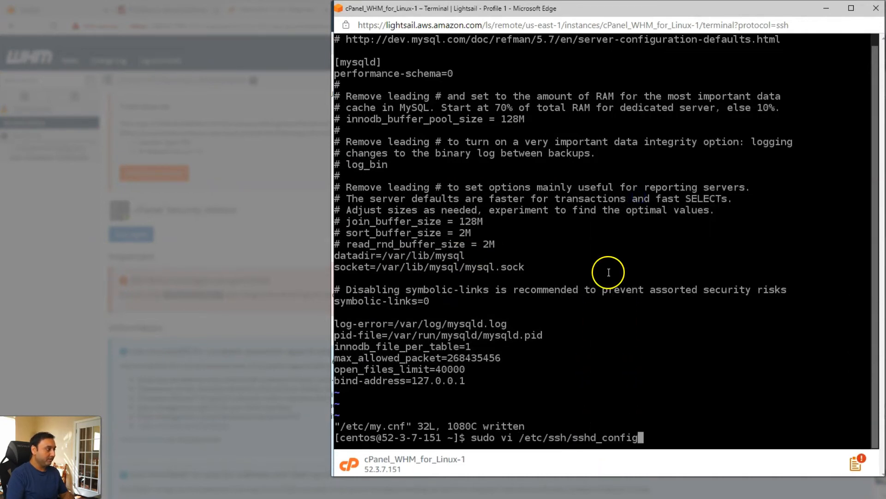
key(Return)
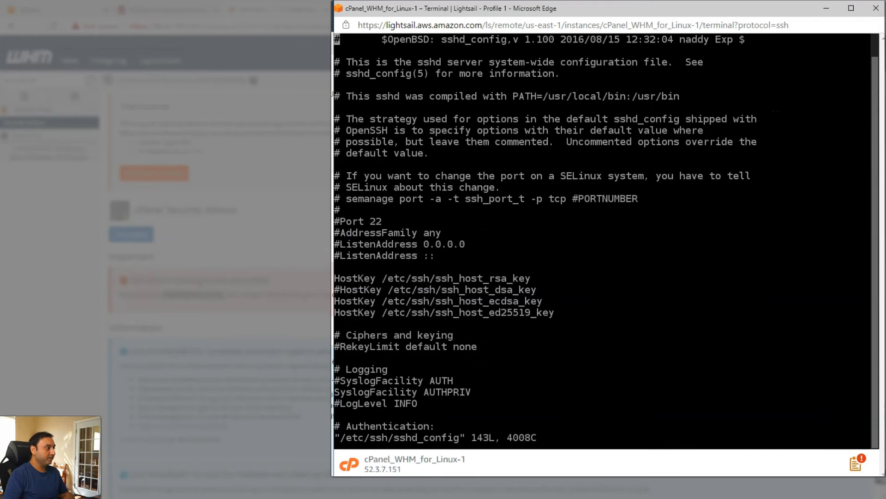
Step: Uncomment PermitRootLogin, change its value from yes to no, and save with :wq
key(Down)
key(Down)
key(Down)
key(Down)
key(Down)
key(Down)
key(Down)
key(Down)
key(Down)
key(Down)
key(Down)
key(Down)
key(Down)
key(Down)
key(Down)
key(Down)
key(Down)
key(Down)
key(Down)
key(Down)
key(Down)
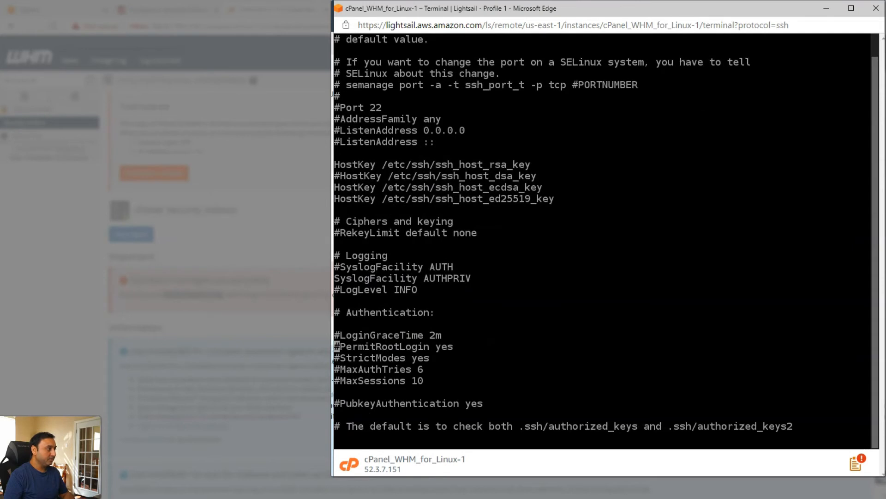
key(x)
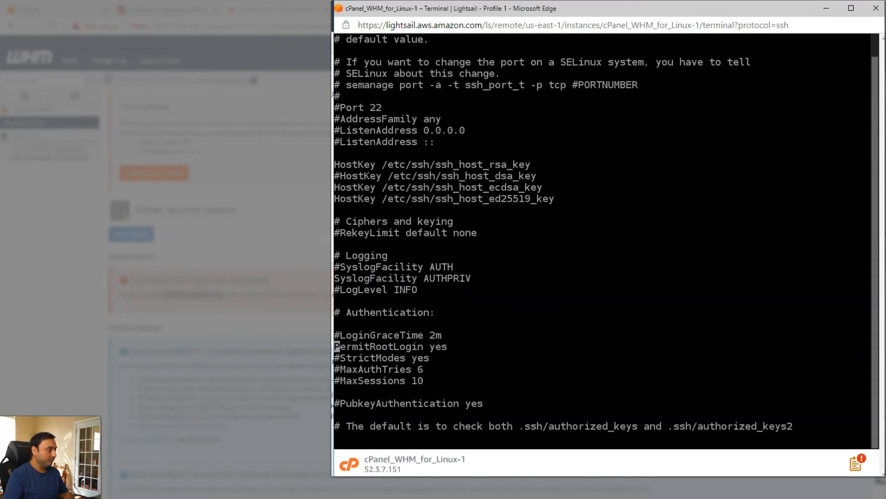
key(Right)
key(Right)
key(Right)
key(Right)
key(Right)
key(Right)
key(Right)
key(Right)
key(Right)
key(Right)
key(Right)
key(Right)
key(Right)
key(Right)
key(Right)
key(x)
key(x)
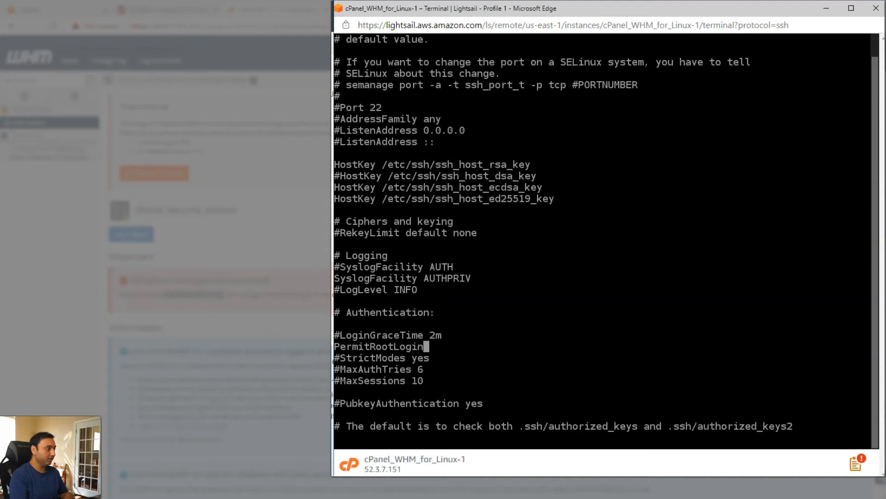
text(ano)
key(Escape)
text(:)
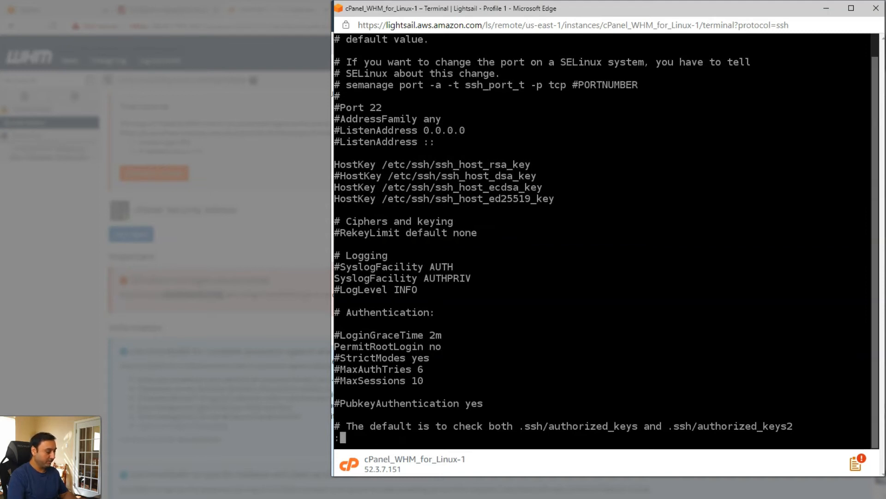
text(wq)
key(Return)
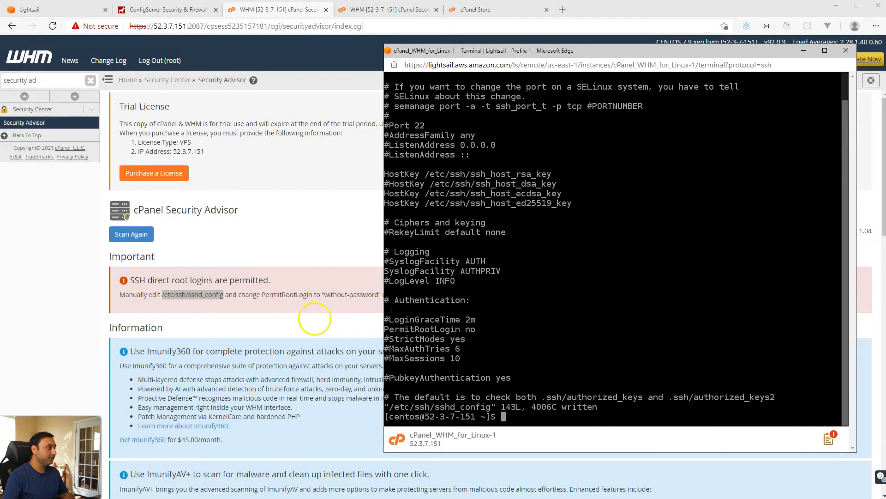
Step: Restart the SSH Server (OpenSSH) service from WHM
click(270, 328)
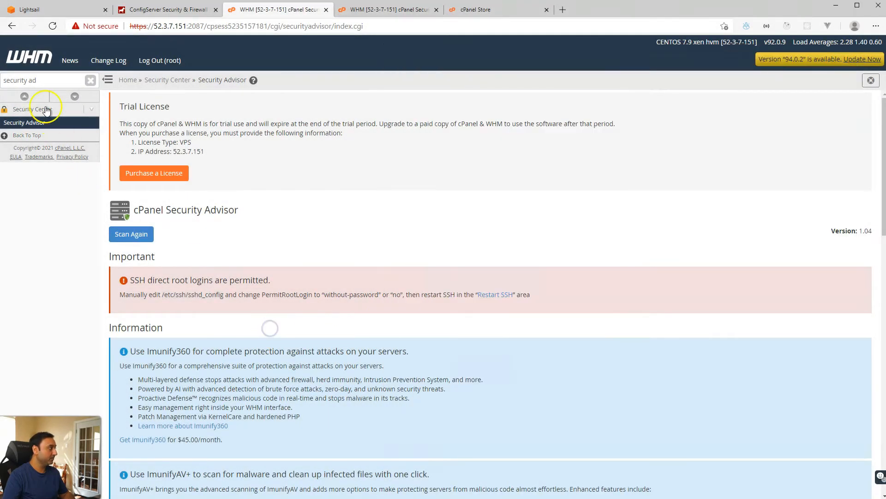
triple_click(40, 80)
text(restartt)
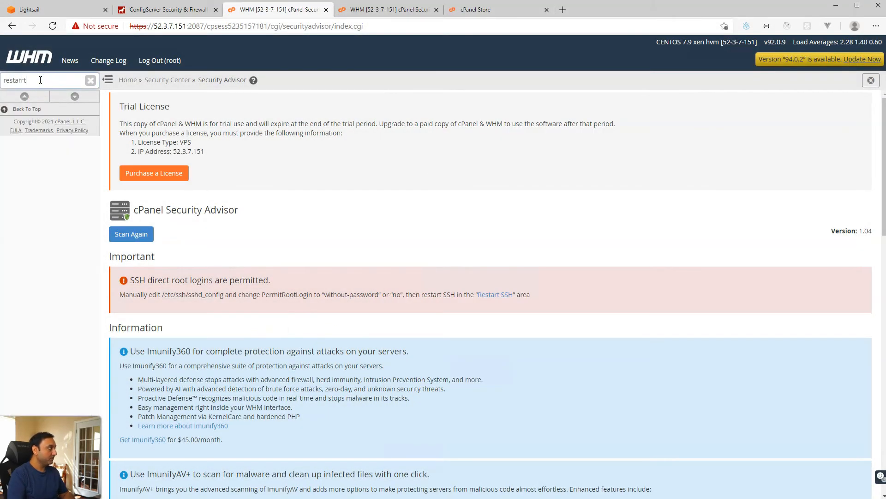
key(BackSpace)
click(80, 224)
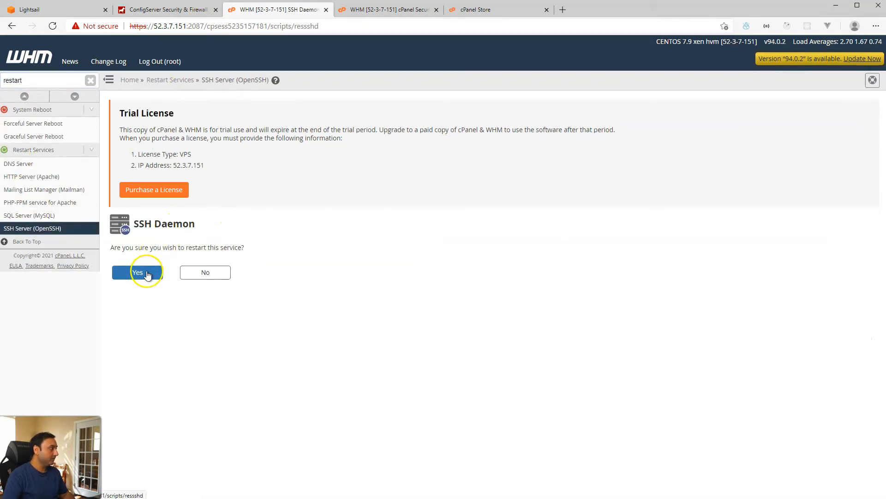
click(146, 273)
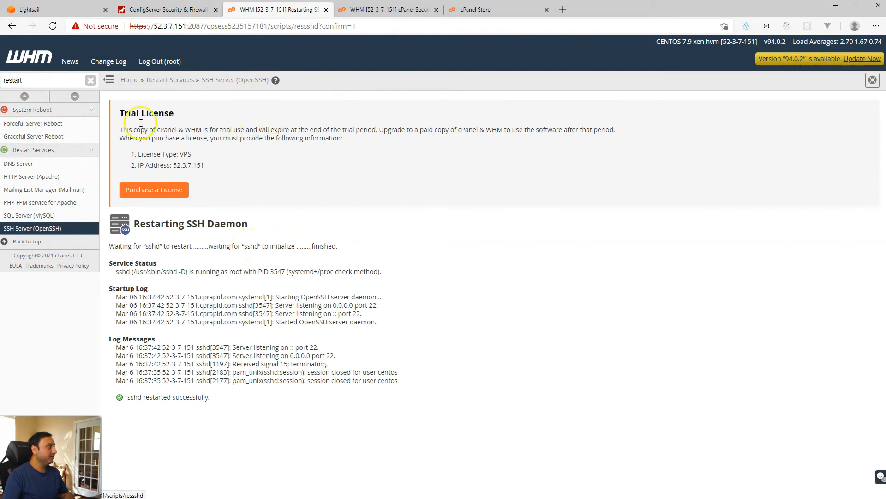
Step: Recheck the Security Advisor and close its duplicate tab
double_click(43, 81)
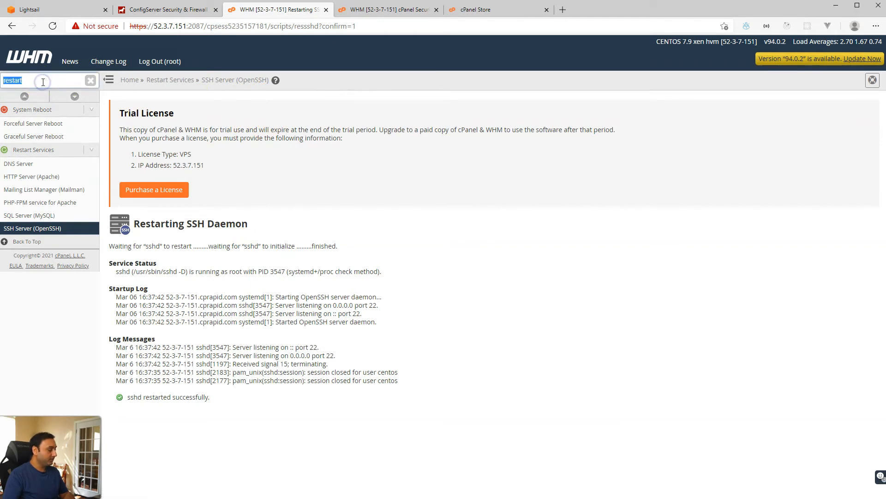
text(security adv)
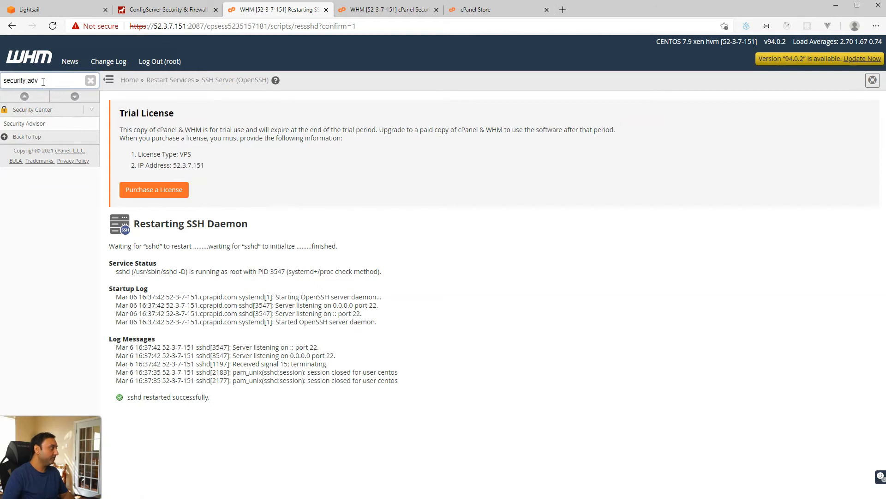
click(63, 124)
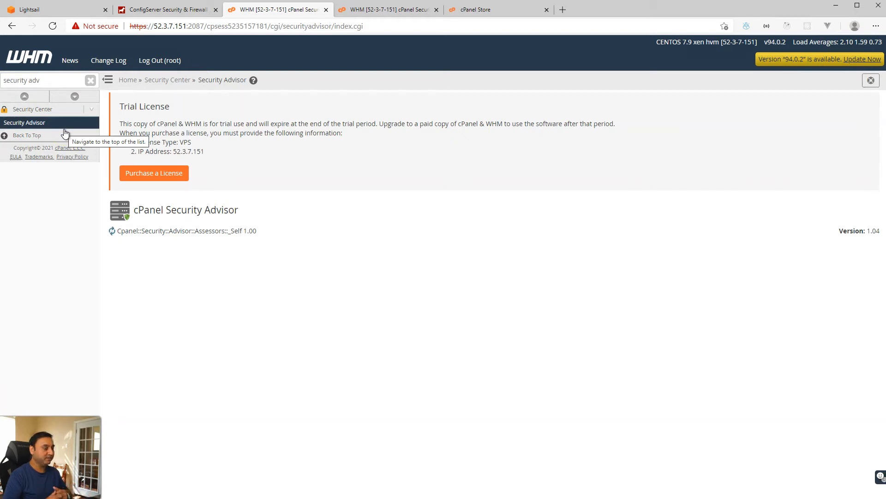
key(ctrl+w)
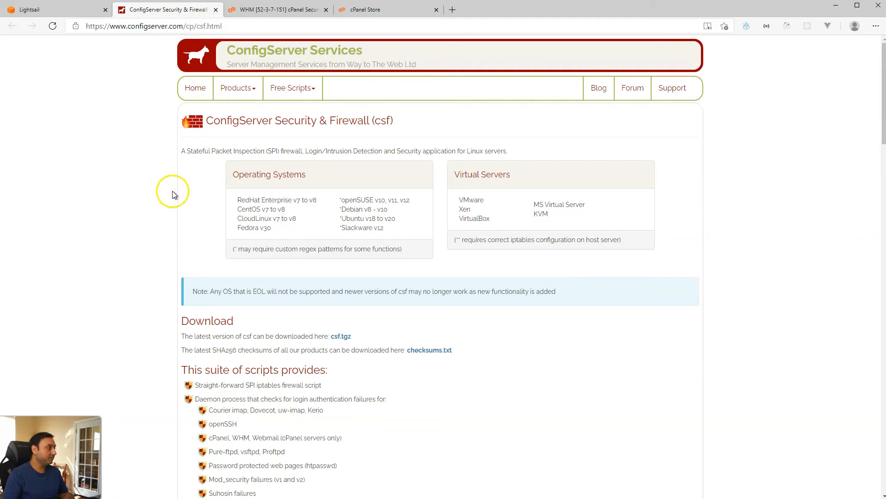
Step: Open an SSH terminal to the cPanel server and download csf.tgz with wget
click(81, 14)
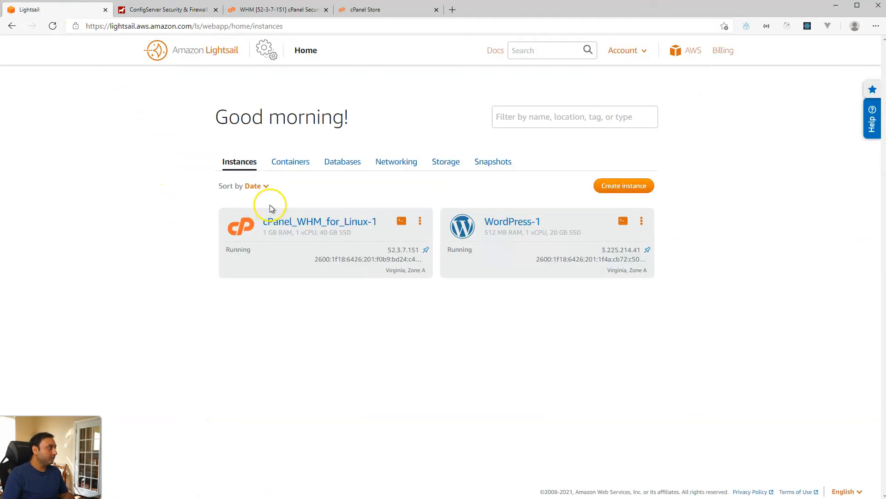
click(401, 221)
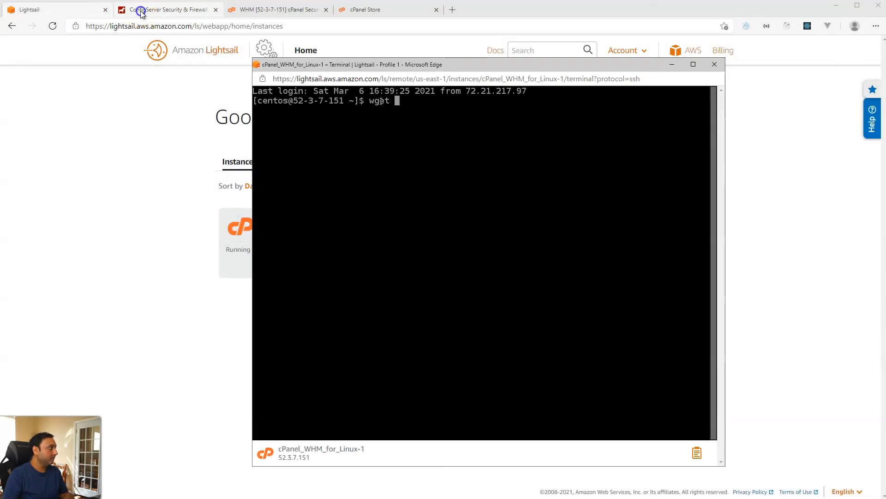
click(140, 10)
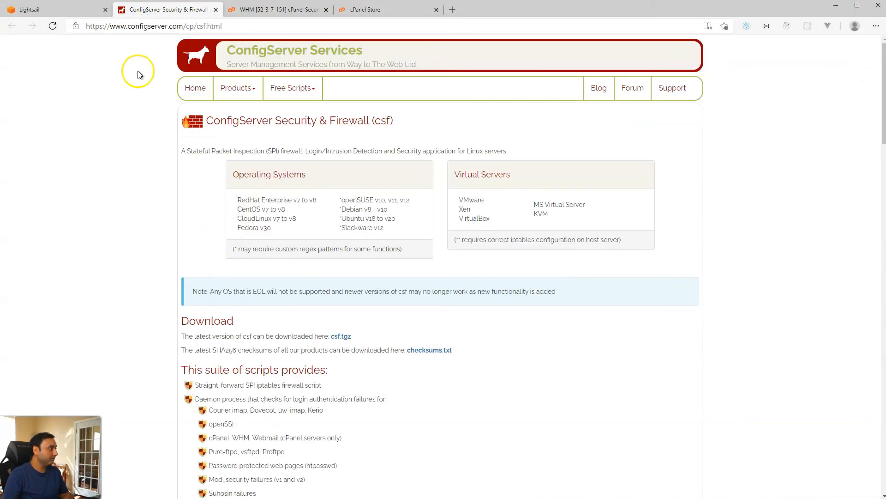
right_click(340, 340)
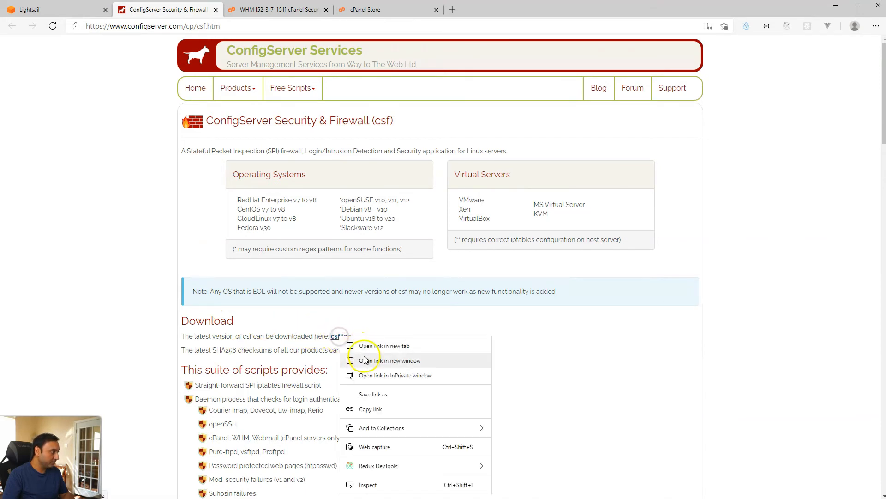
click(363, 410)
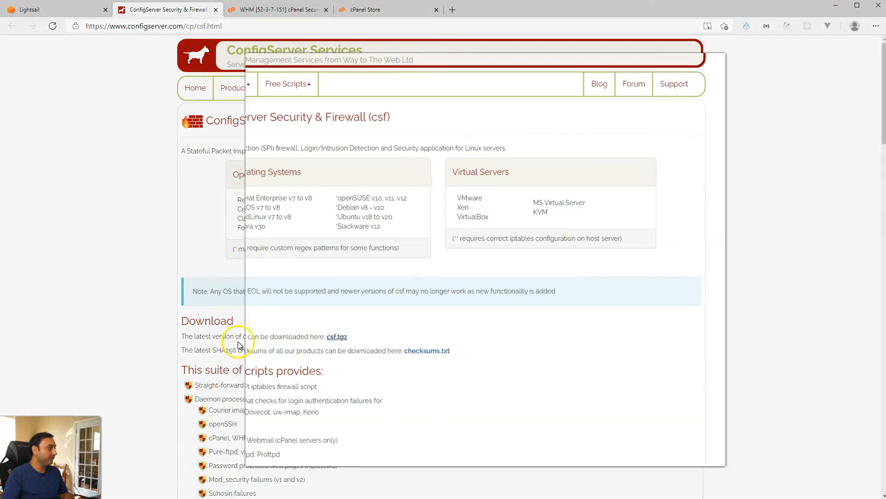
key(alt+Tab)
right_click(415, 205)
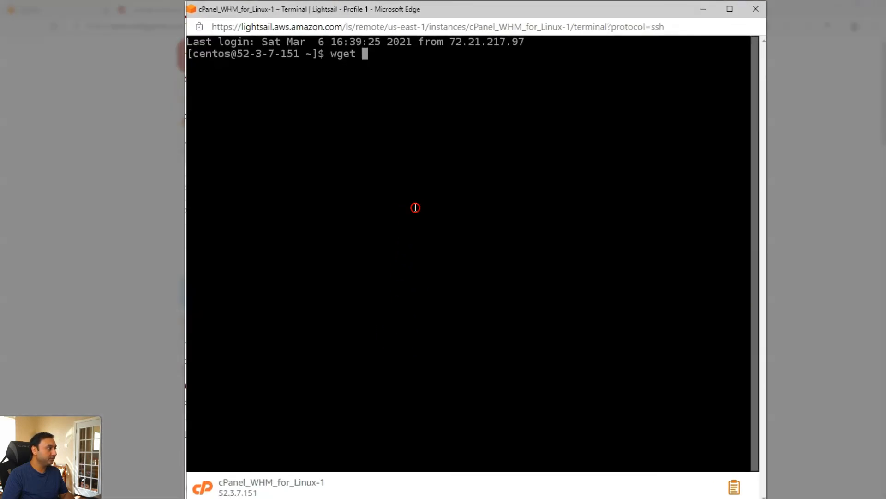
click(460, 341)
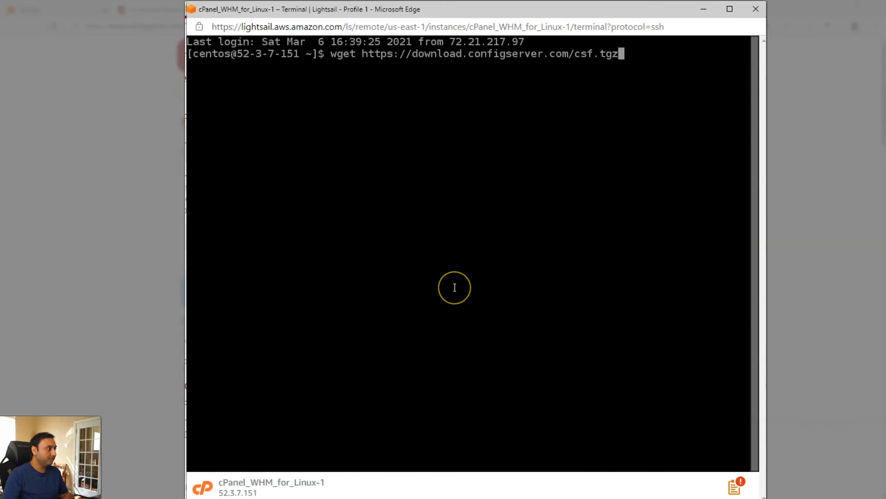
key(Return)
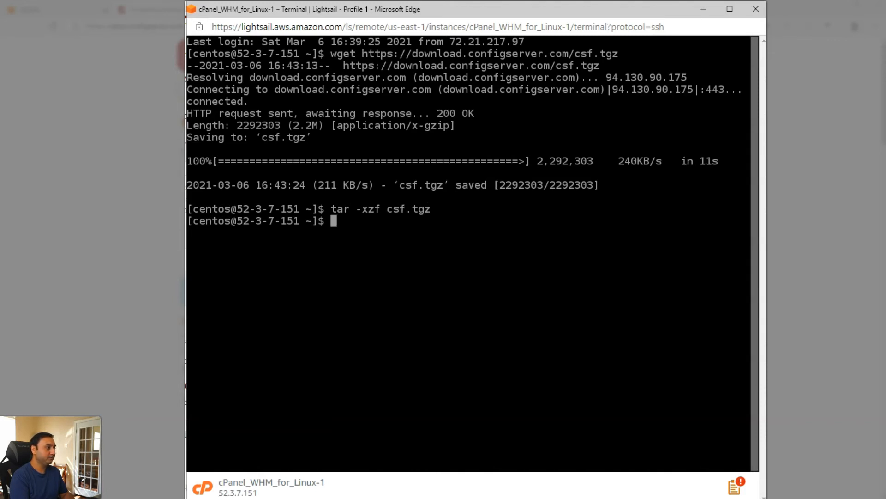
Step: Run the CSF installer from the csf folder, then exit and close the terminal
text(cd csf)
key(Return)
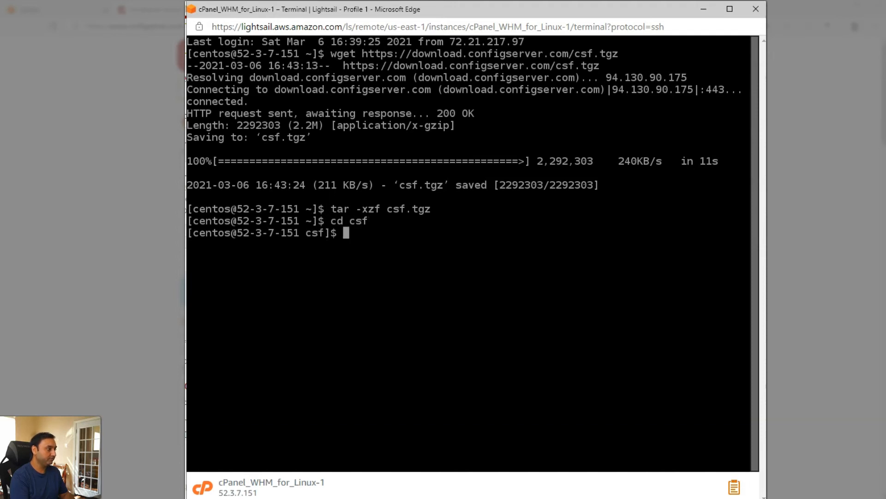
text(sudo ./install.sh)
key(Return)
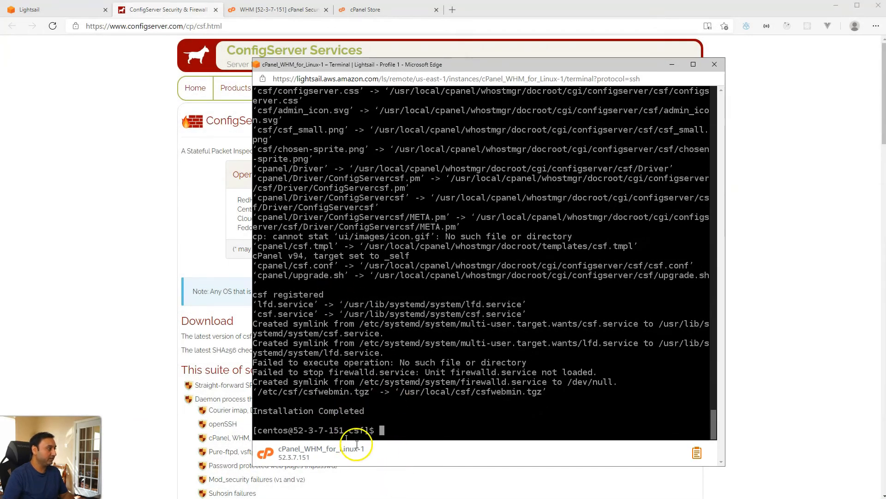
text(exit)
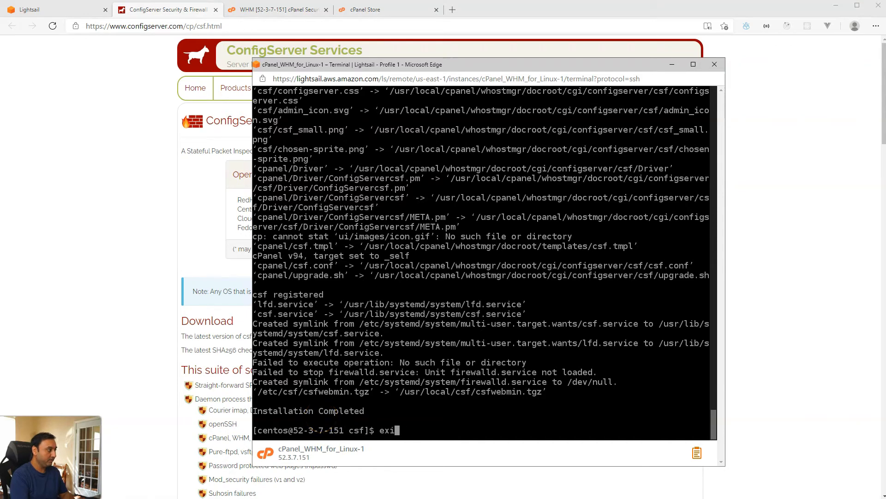
key(Return)
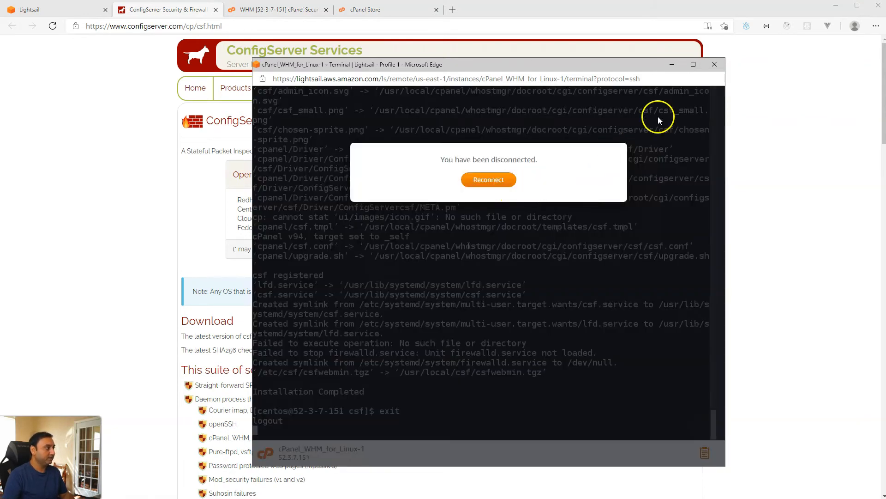
click(711, 65)
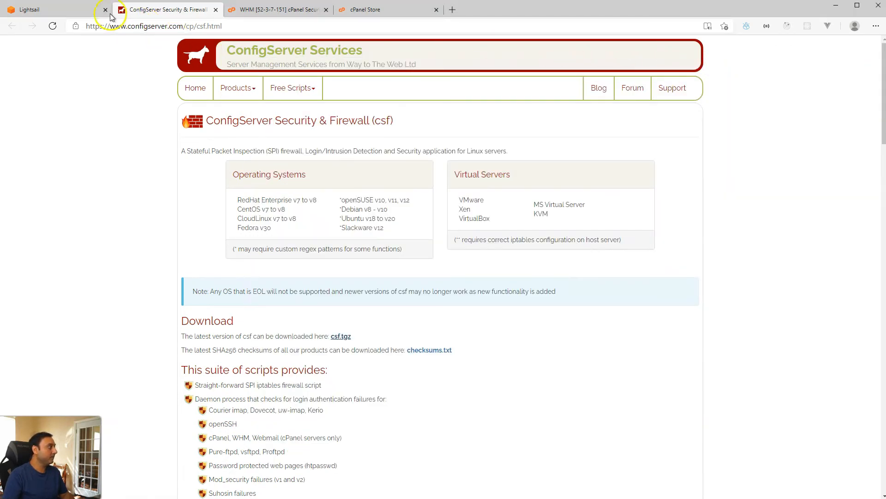
Step: Open ConfigServer Security & Firewall in WHM and run Check Server Security
click(264, 10)
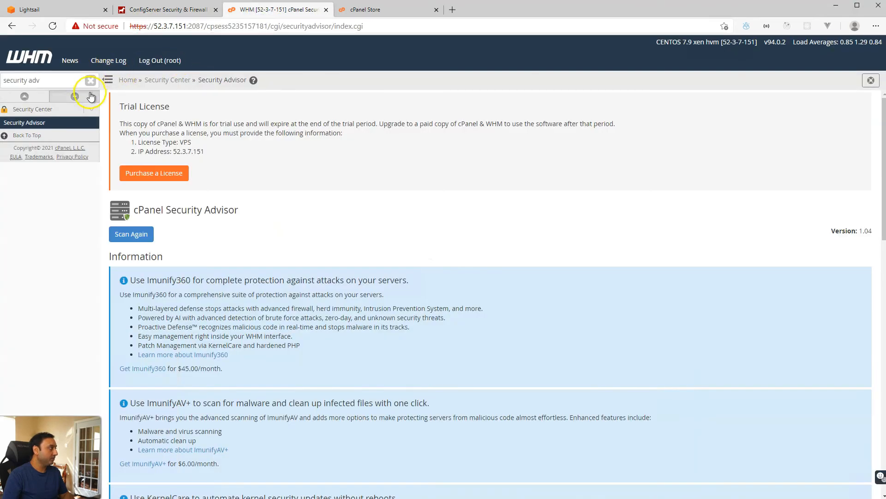
click(128, 80)
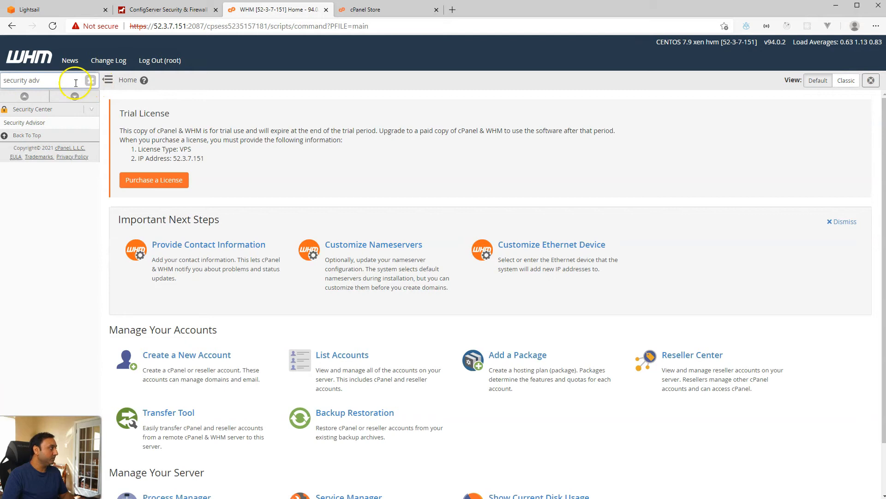
click(91, 81)
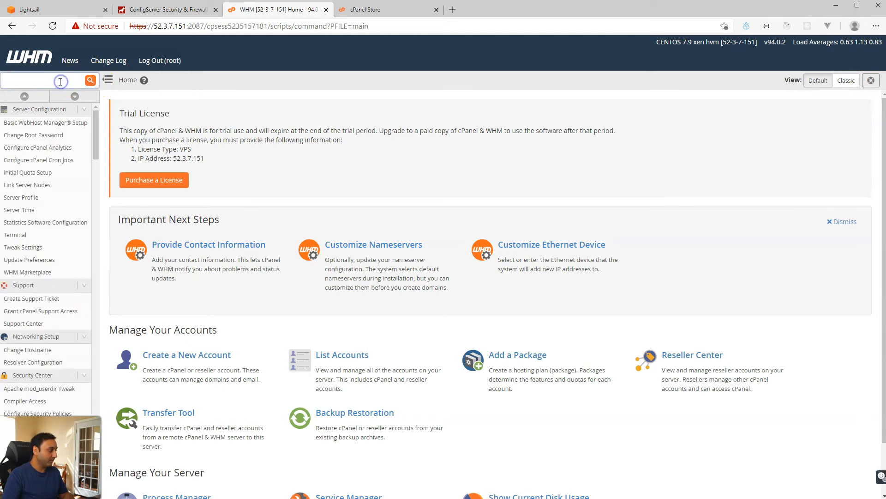
text(fire)
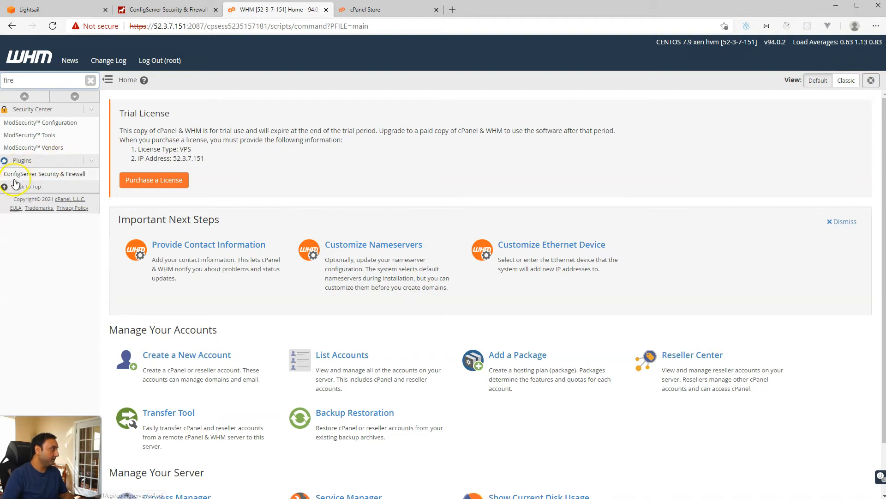
click(60, 179)
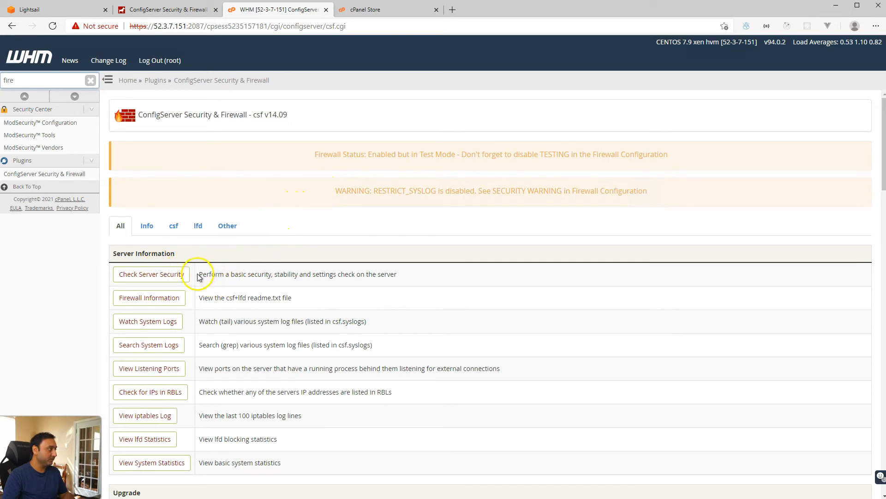
click(167, 276)
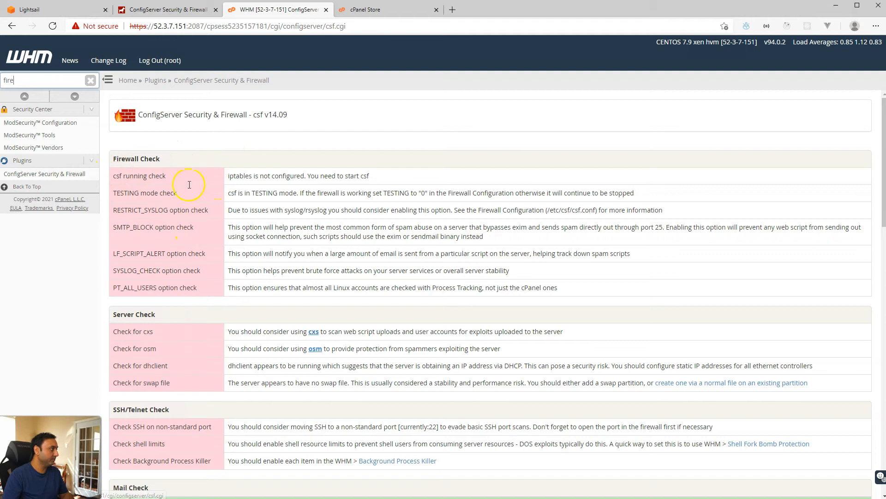
Step: Open the csf plugin in a second tab and go to its Firewall Configuration
middle_click(55, 174)
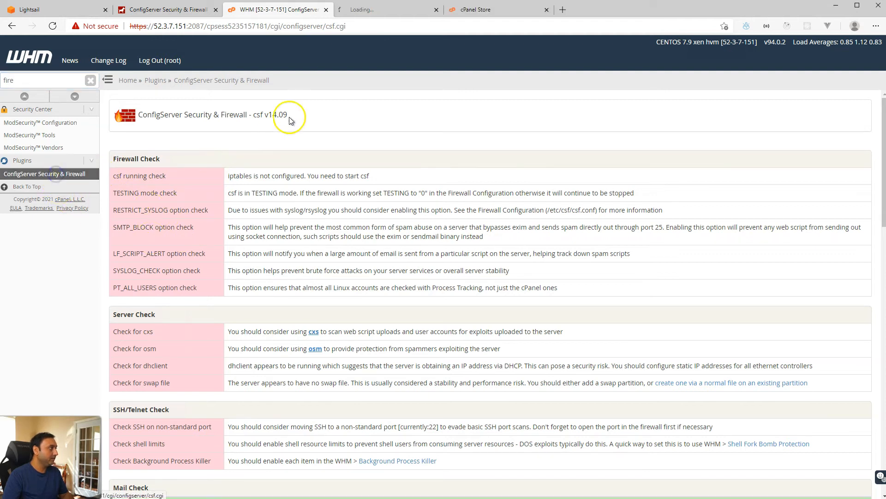
click(367, 14)
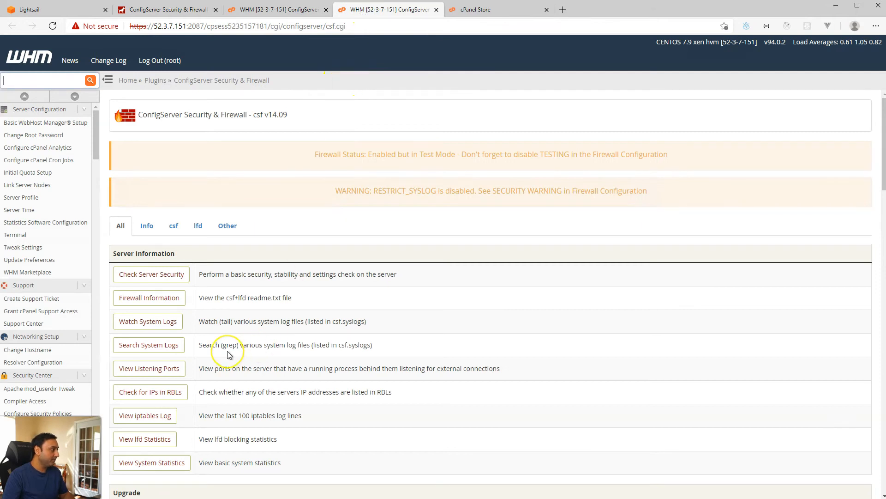
scroll(230, 355, down, 6)
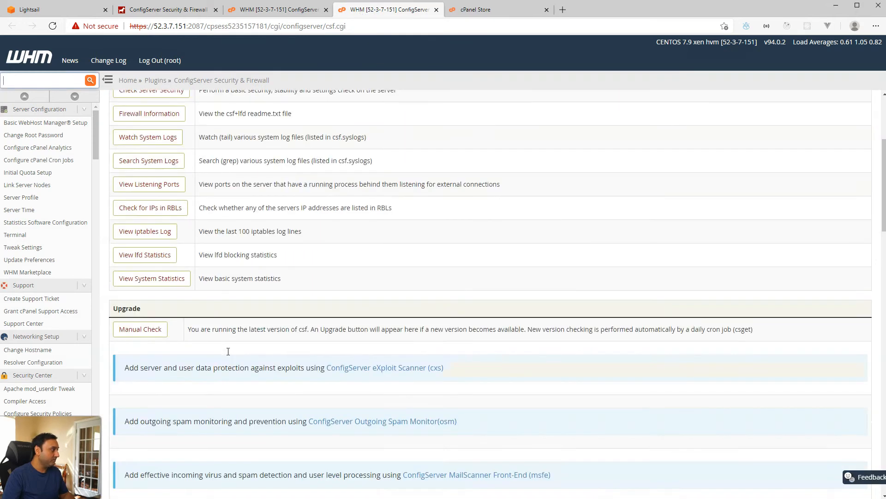
scroll(228, 352, down, 5)
click(156, 331)
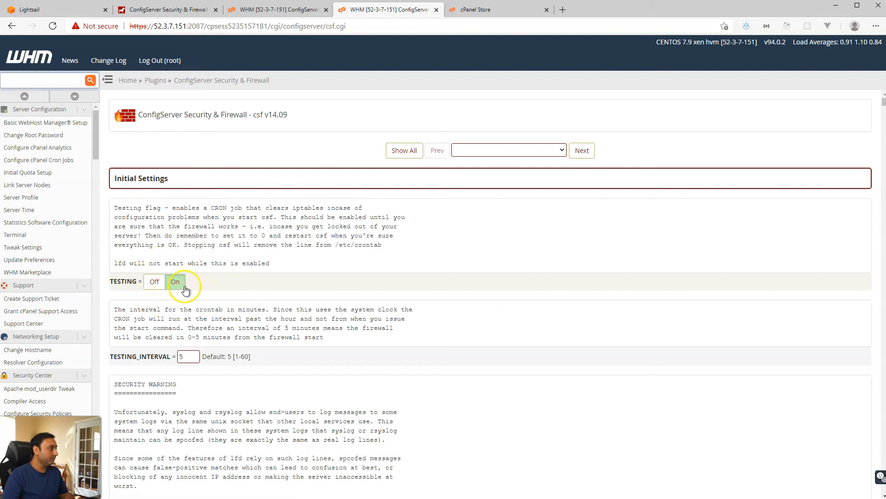
Step: Turn off TESTING mode and set RESTRICT_SYSLOG to the recommended value 3
click(155, 285)
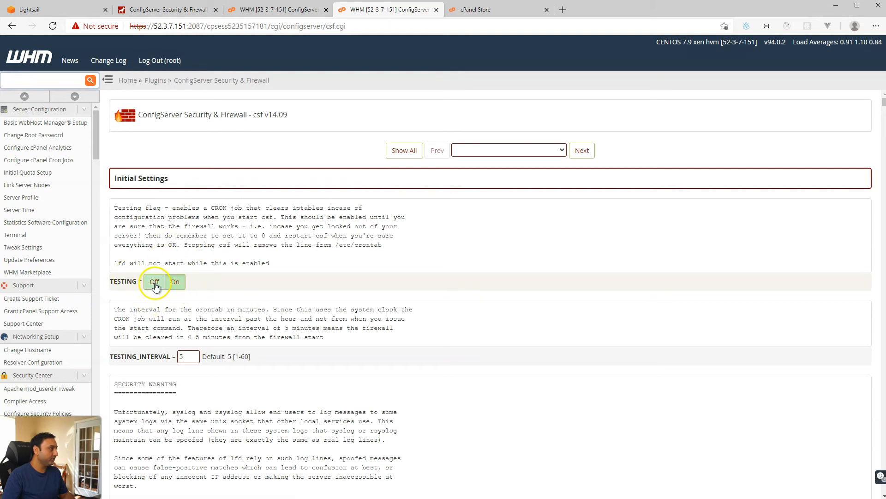
scroll(247, 340, down, 3)
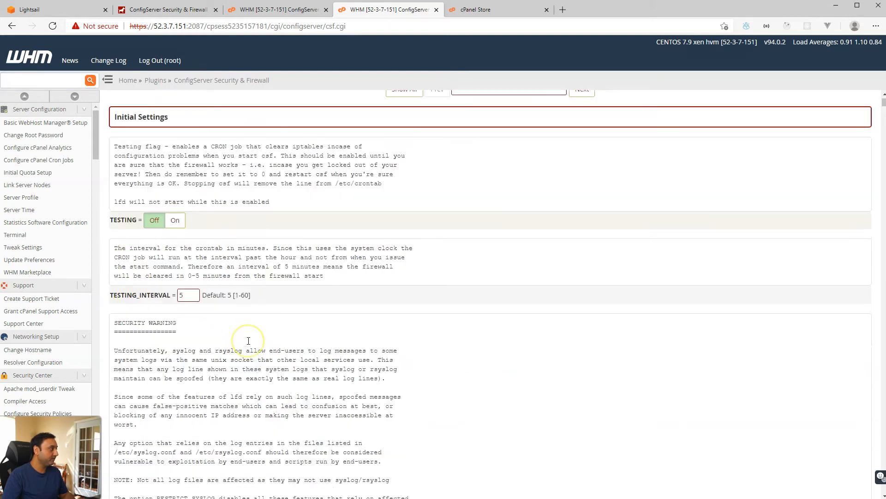
click(277, 10)
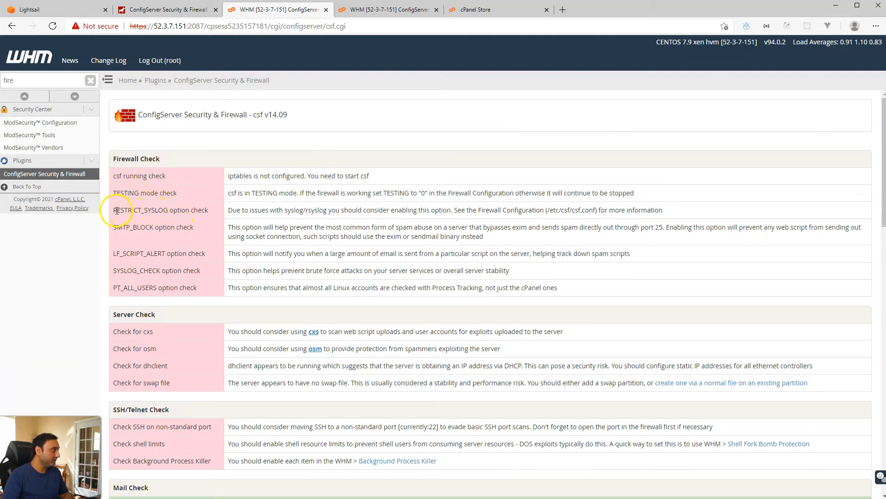
drag(113, 211, 169, 210)
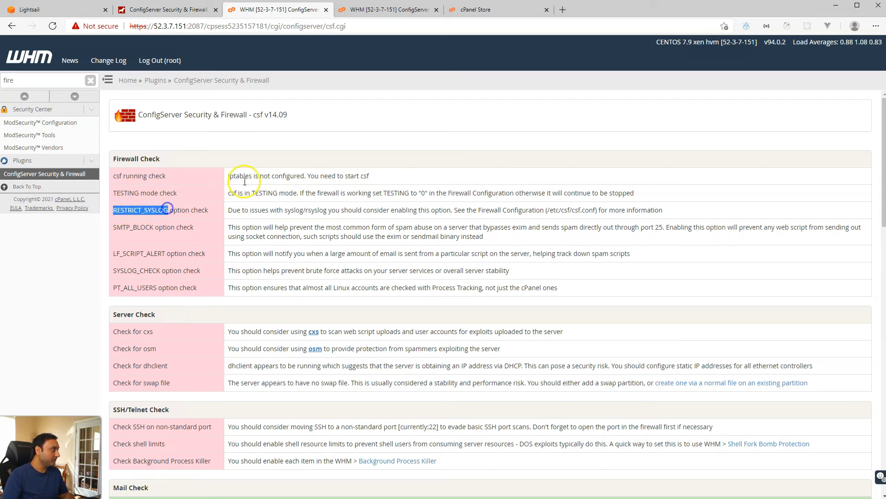
click(387, 15)
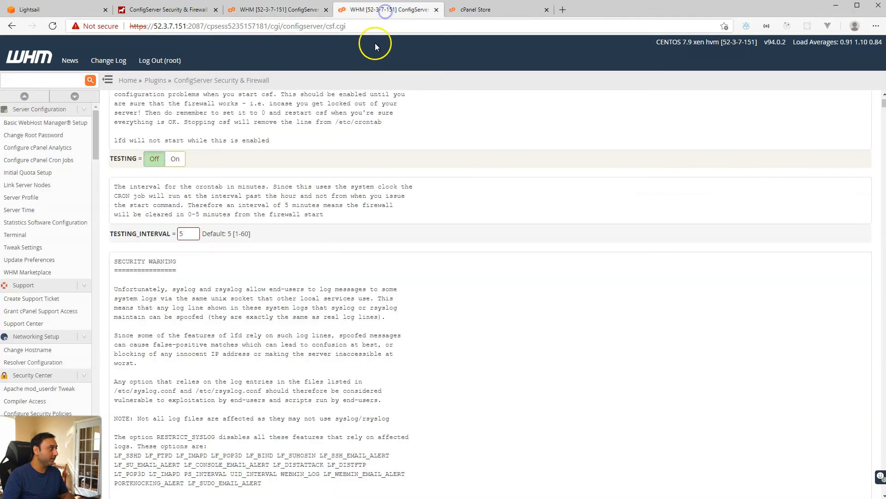
scroll(318, 314, down, 5)
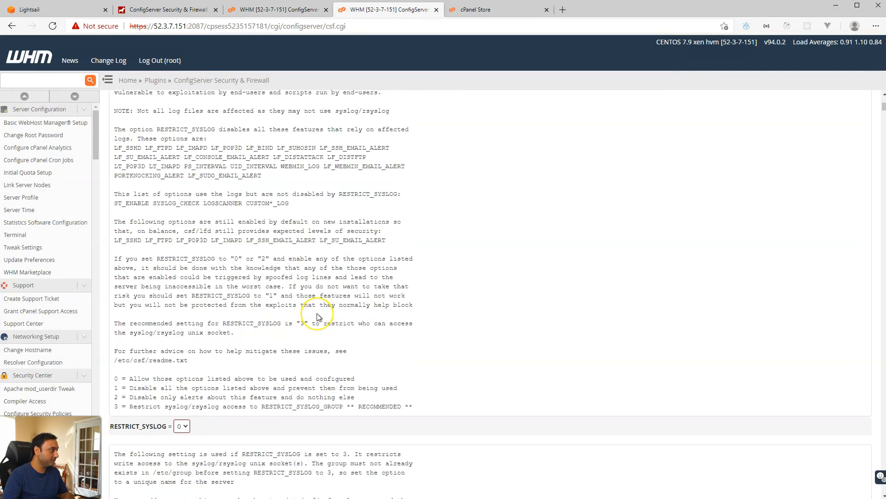
scroll(317, 313, up, 1)
scroll(317, 314, down, 3)
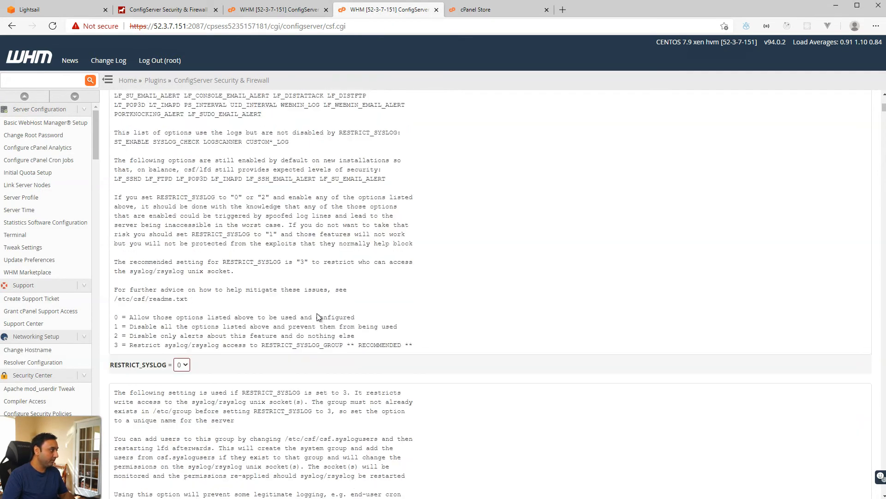
scroll(200, 310, down, 1)
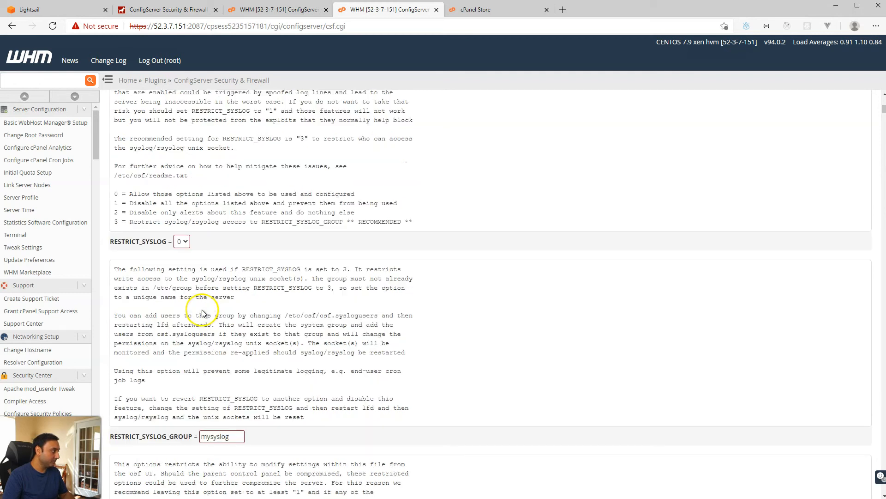
click(182, 242)
click(182, 276)
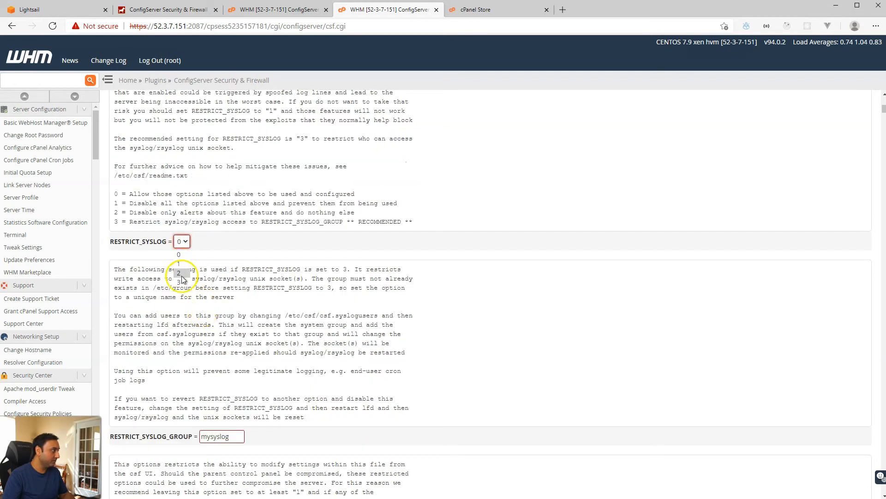
click(182, 282)
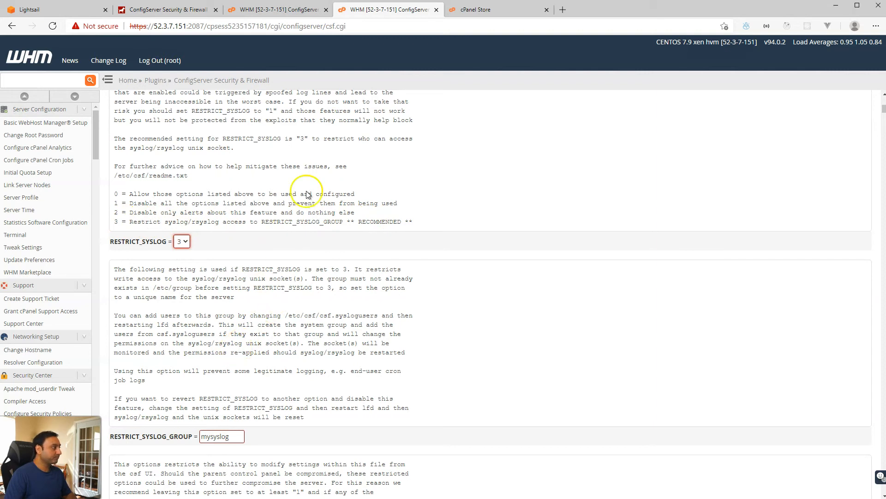
Step: Find SMTP_BLOCK in the firewall configuration and switch it On
click(295, 14)
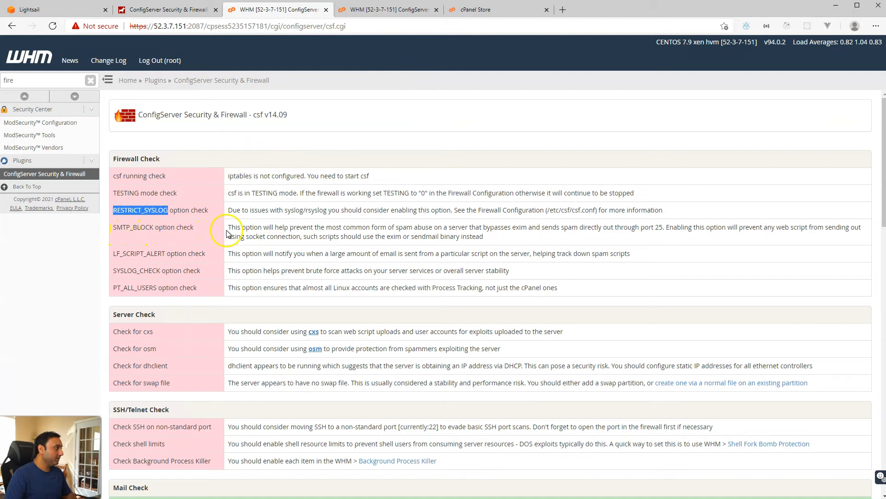
click(400, 9)
scroll(311, 299, down, 10)
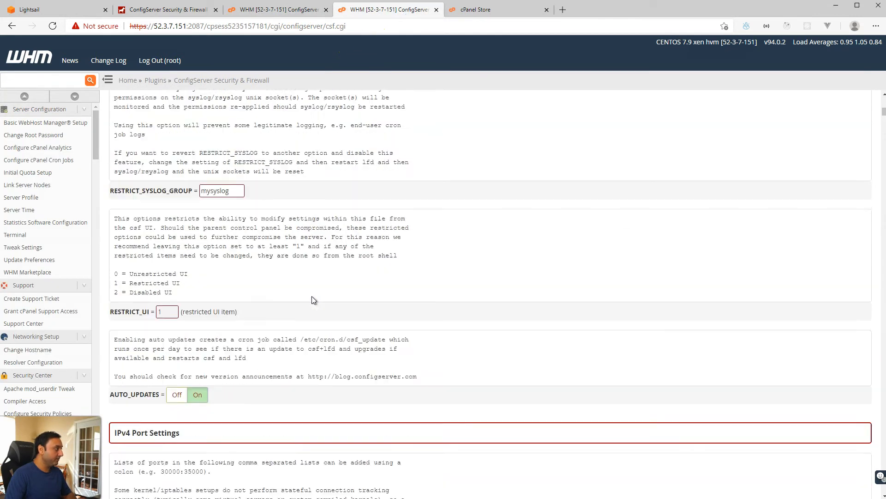
scroll(312, 300, down, 12)
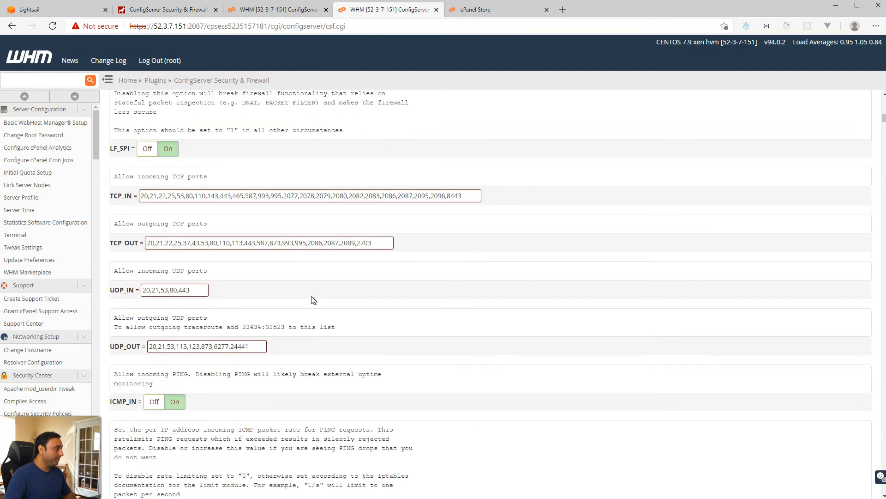
scroll(312, 299, down, 15)
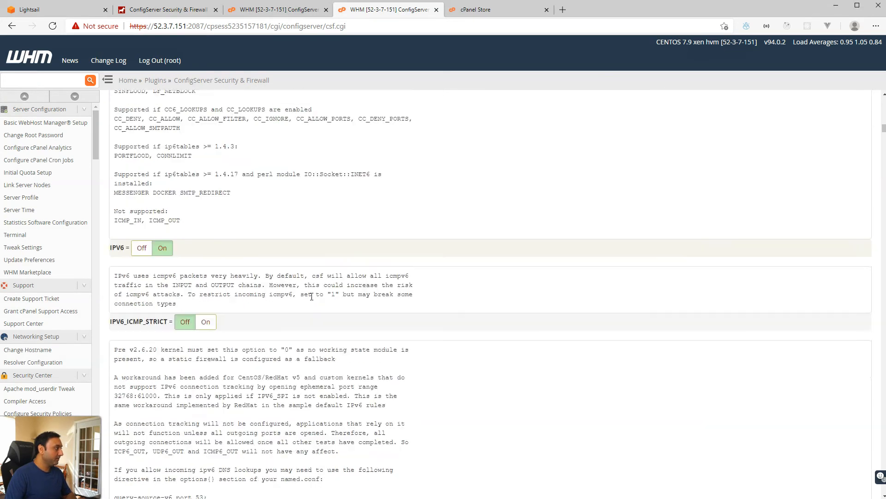
key(ctrl+f)
text(sm)
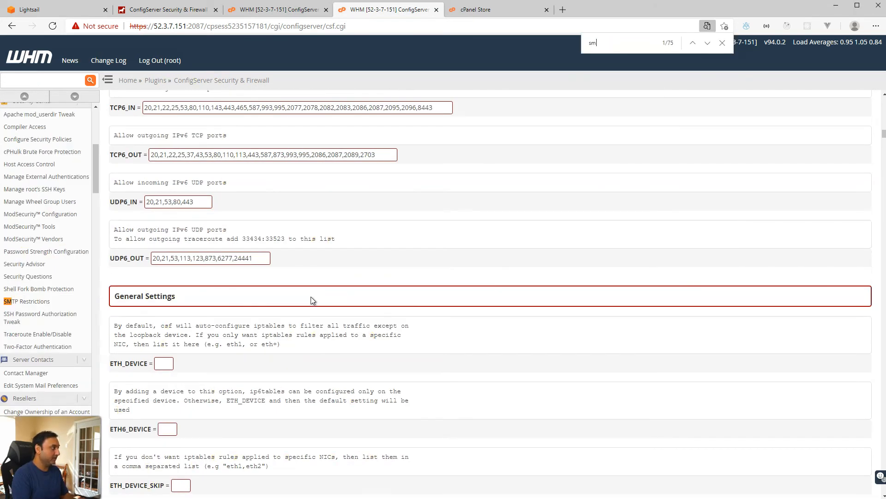
text(tp_blo)
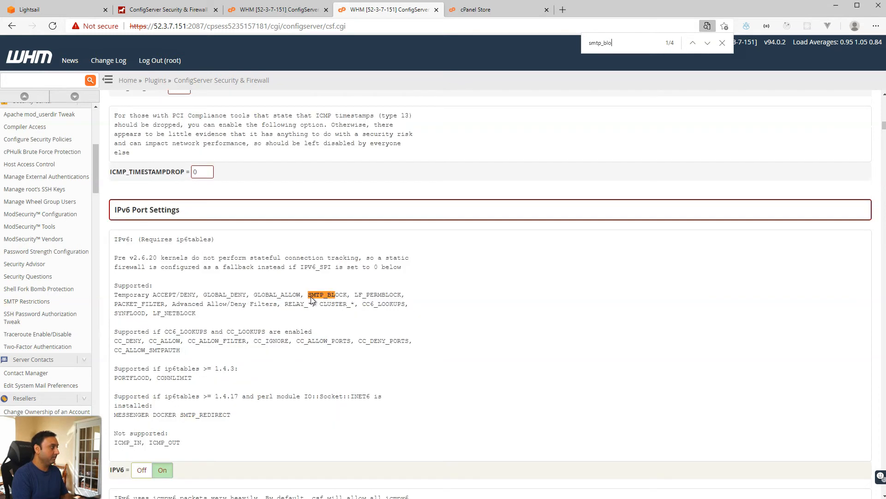
click(707, 42)
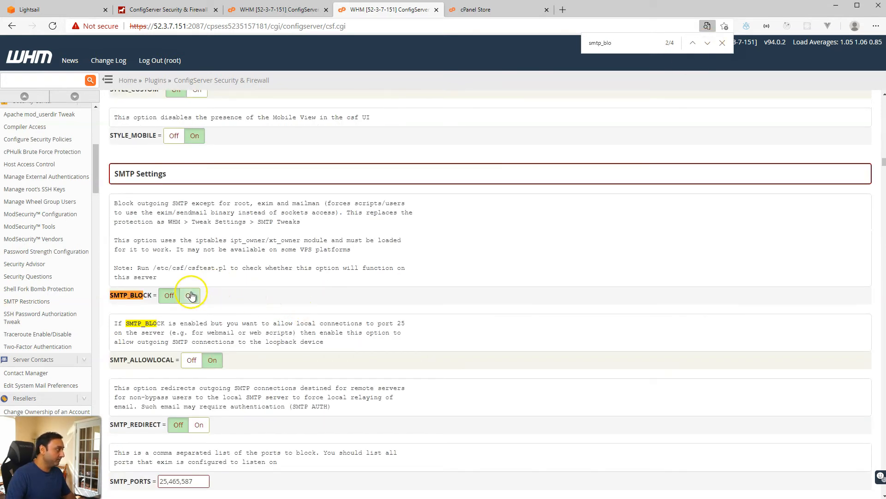
click(191, 296)
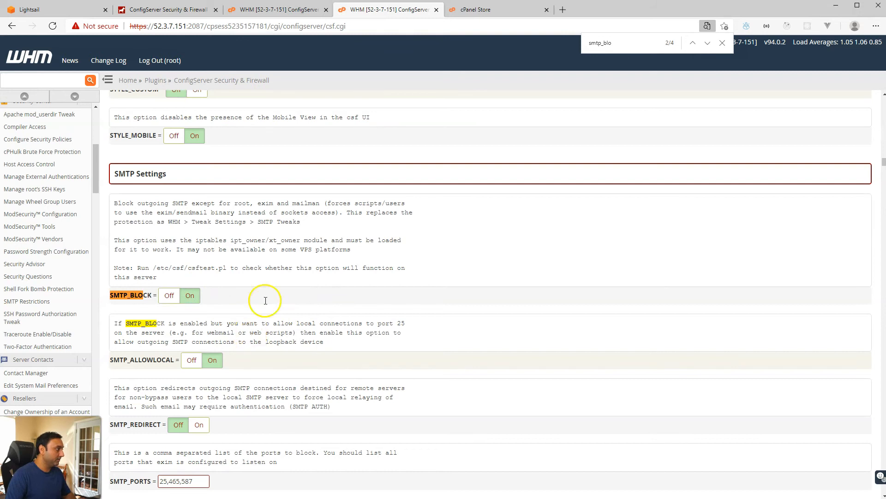
Step: Switch LF_SCRIPT_ALERT On and search the configuration for SYSLOG_CHECK
click(283, 14)
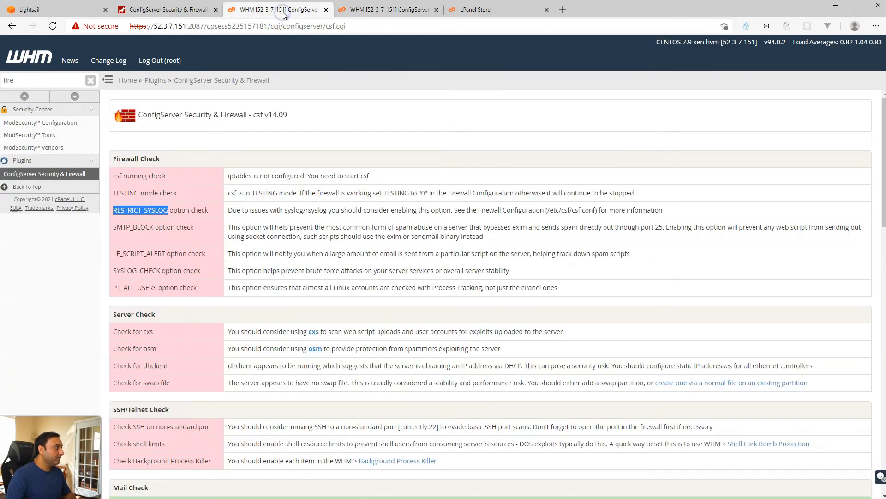
click(114, 260)
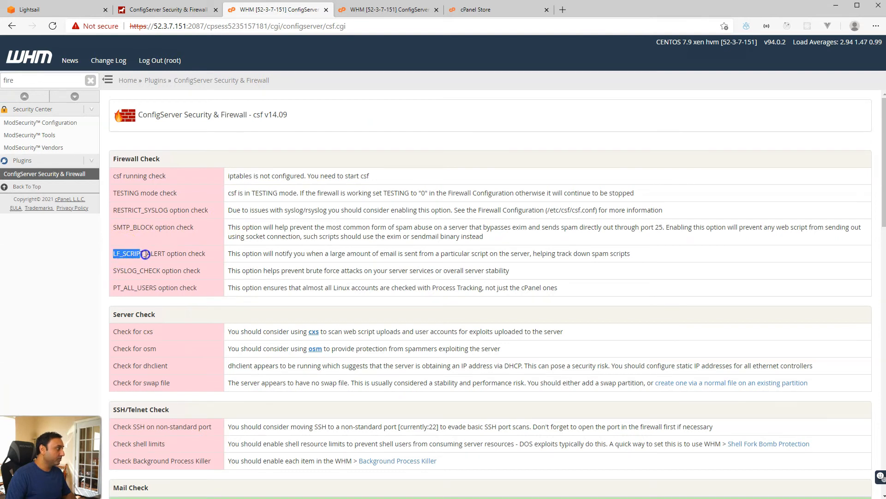
click(406, 11)
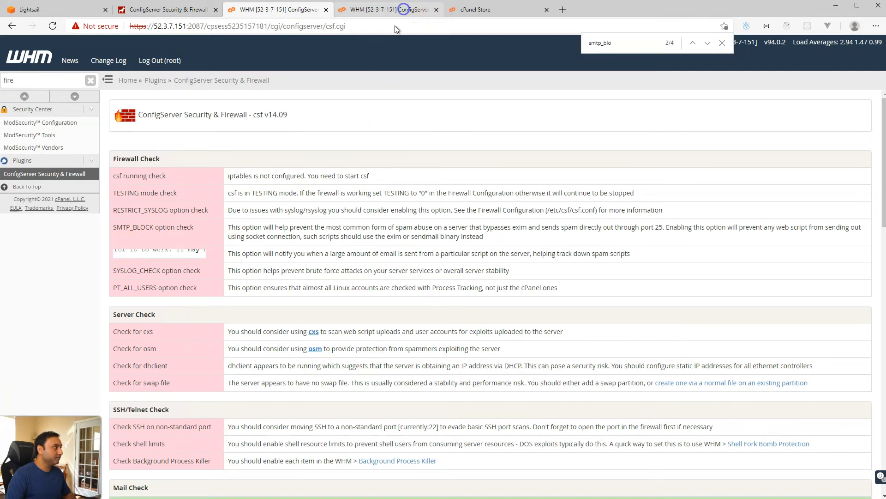
text(LF_SCRIPT)
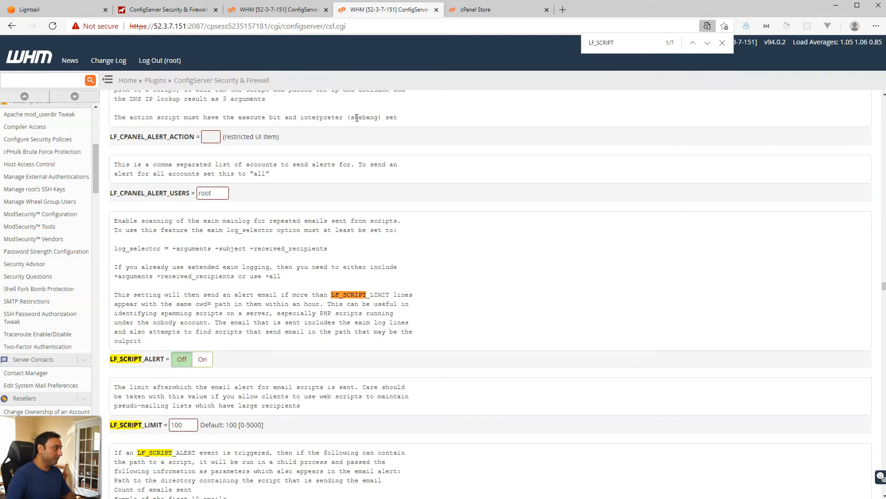
click(203, 358)
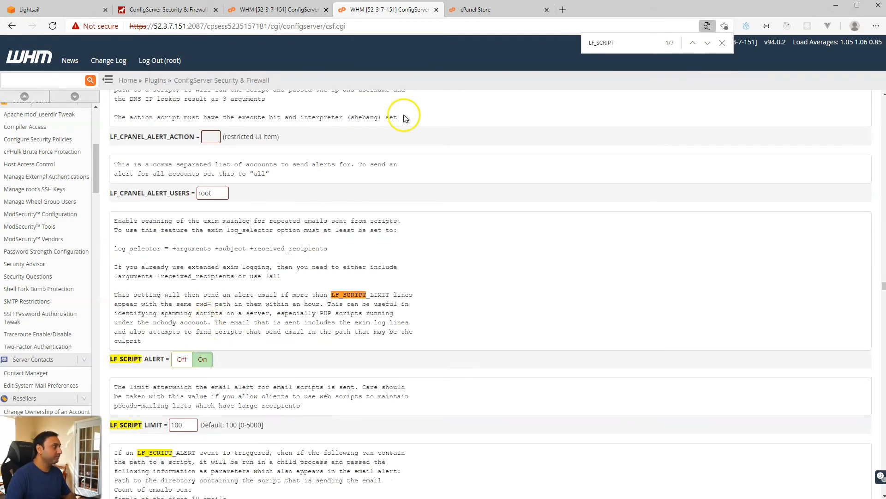
click(281, 10)
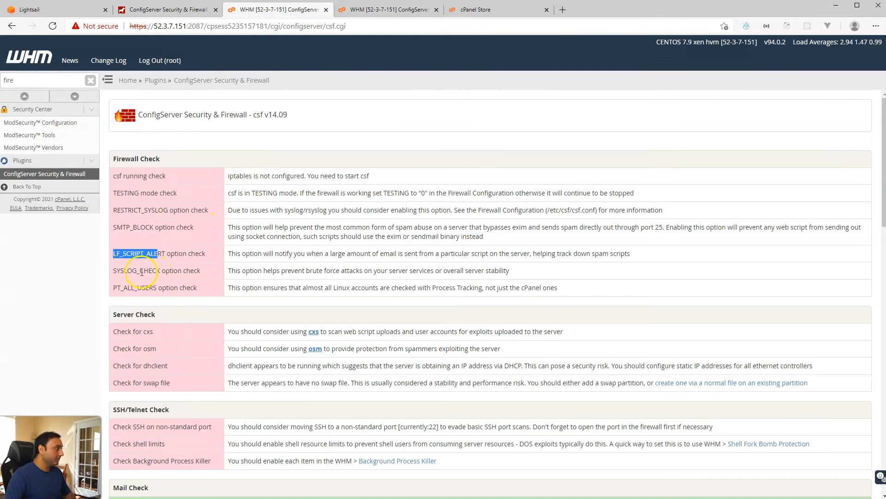
click(393, 9)
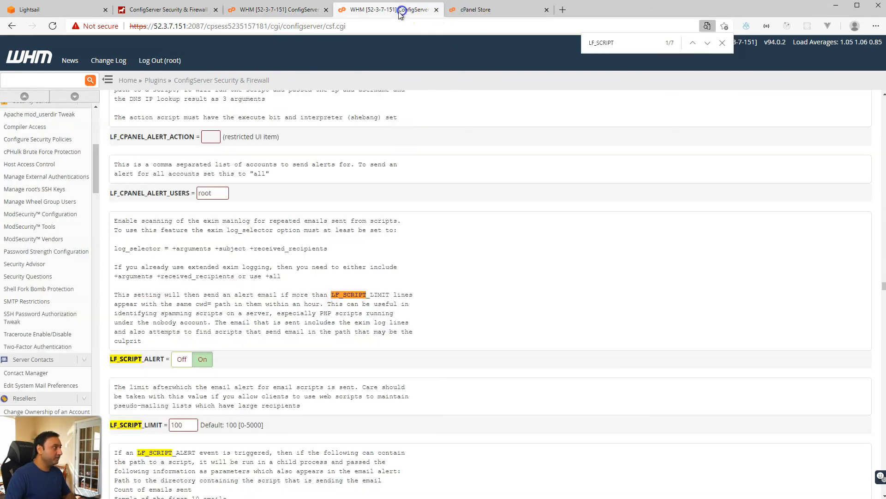
text(SYS)
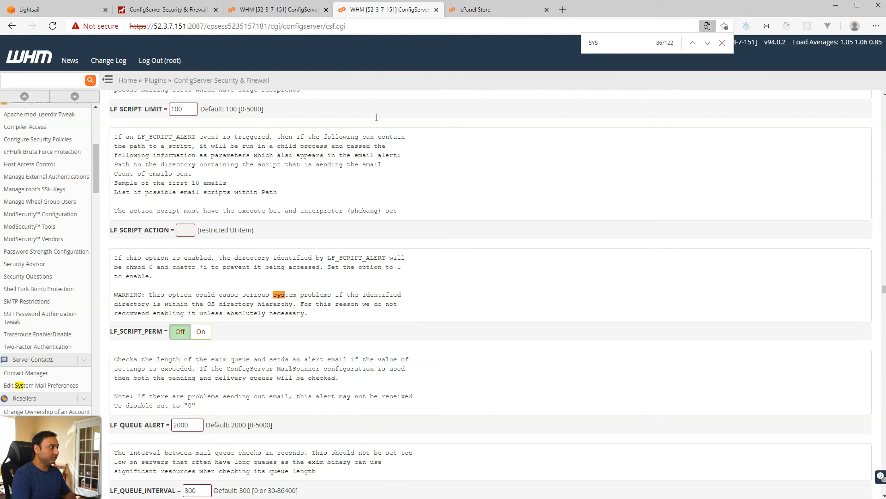
text(LOG_C)
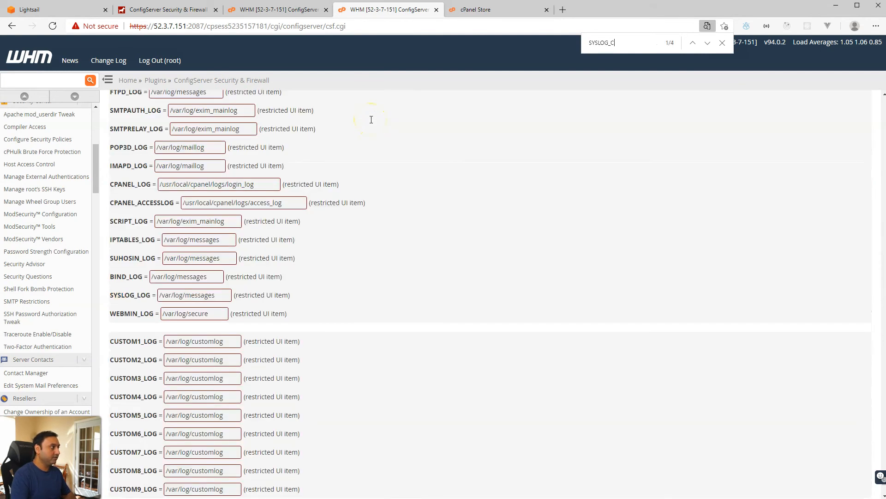
text(HECK)
Step: Set the SYSLOG_CHECK interval to 300 seconds
key(Return)
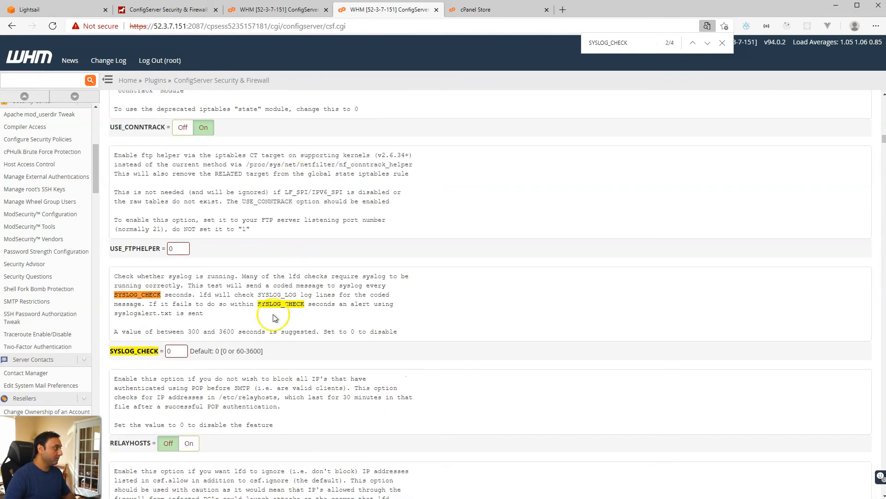
double_click(168, 352)
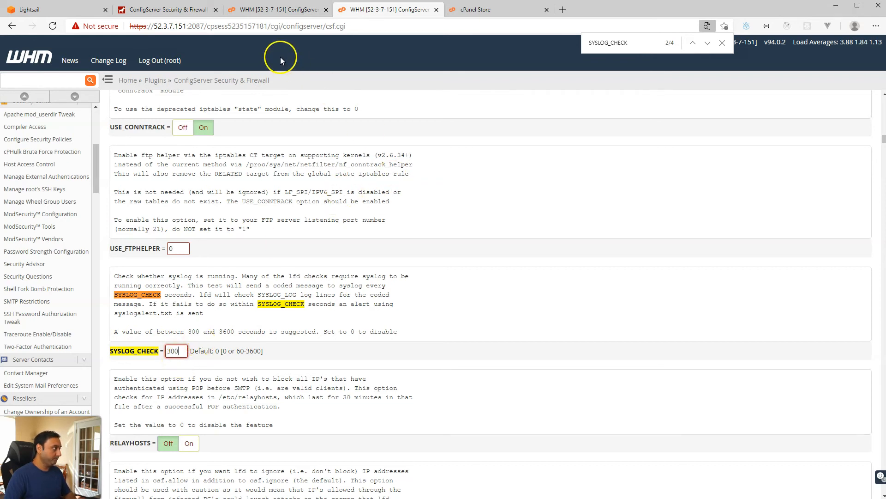
click(277, 9)
Step: Switch PT_ALL_USERS On and scroll to the bottom of the firewall configuration
click(127, 290)
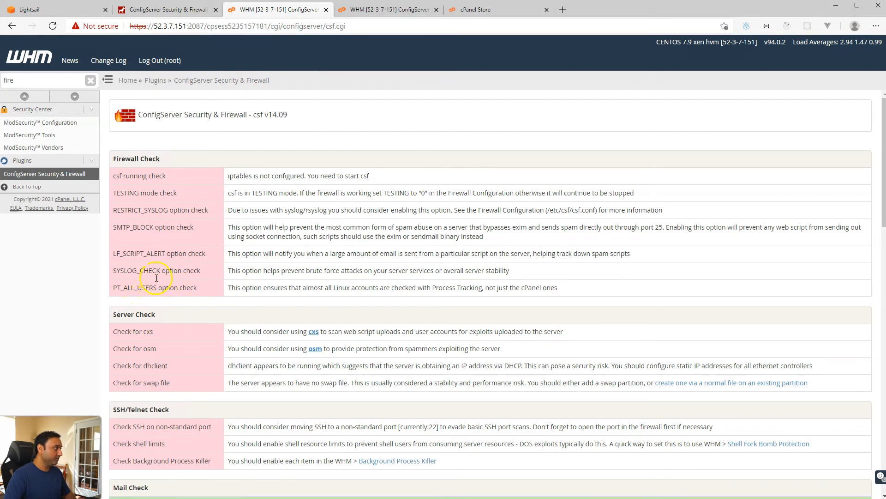
click(401, 9)
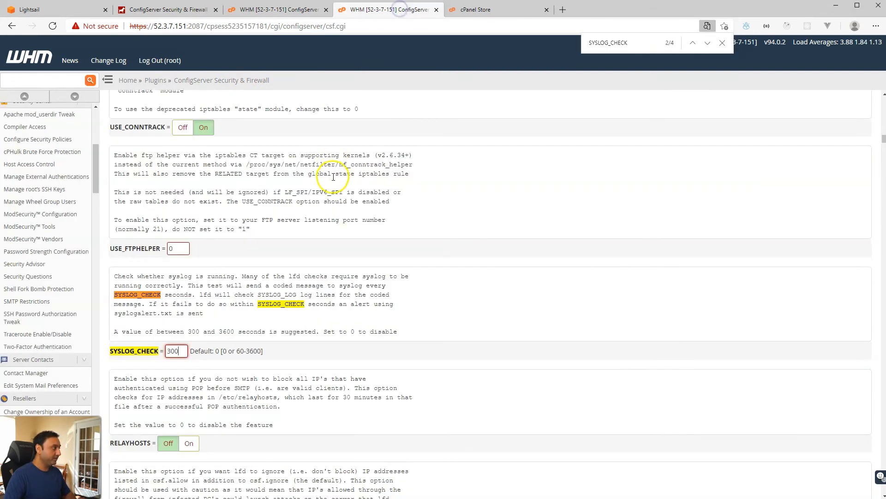
key(ctrl+f)
text(PT_ALL_U)
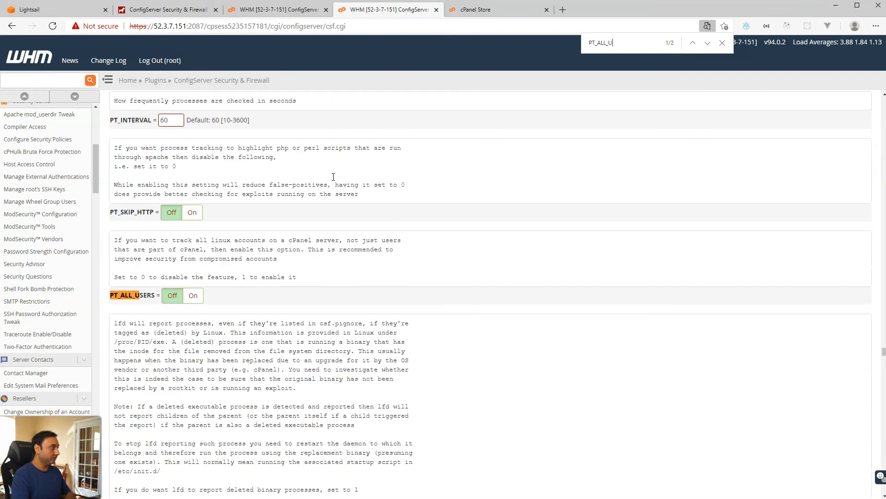
click(193, 296)
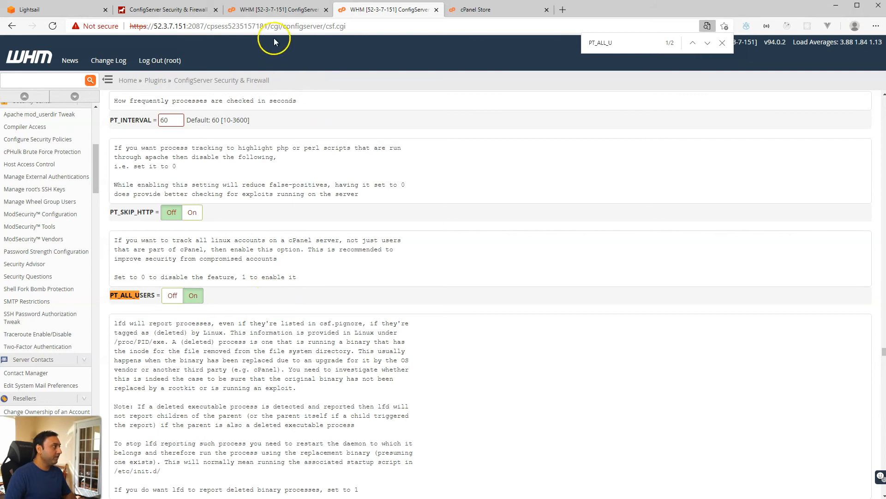
click(276, 10)
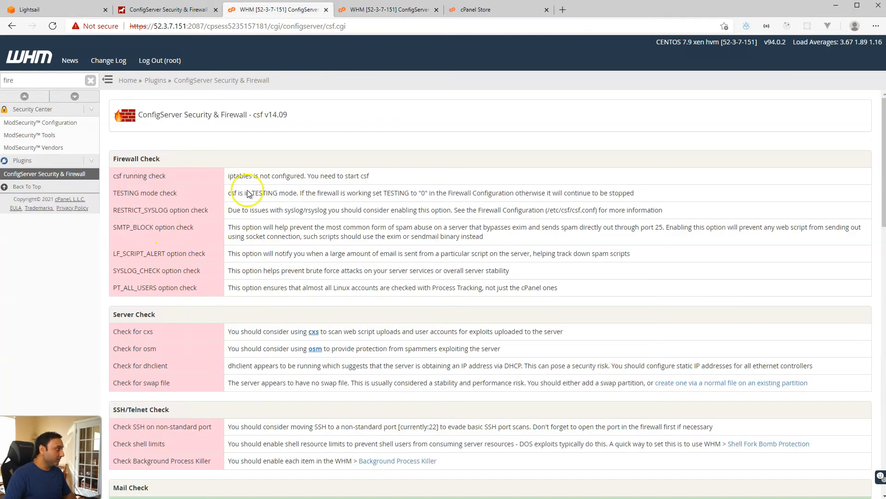
click(395, 10)
scroll(369, 185, down, 20)
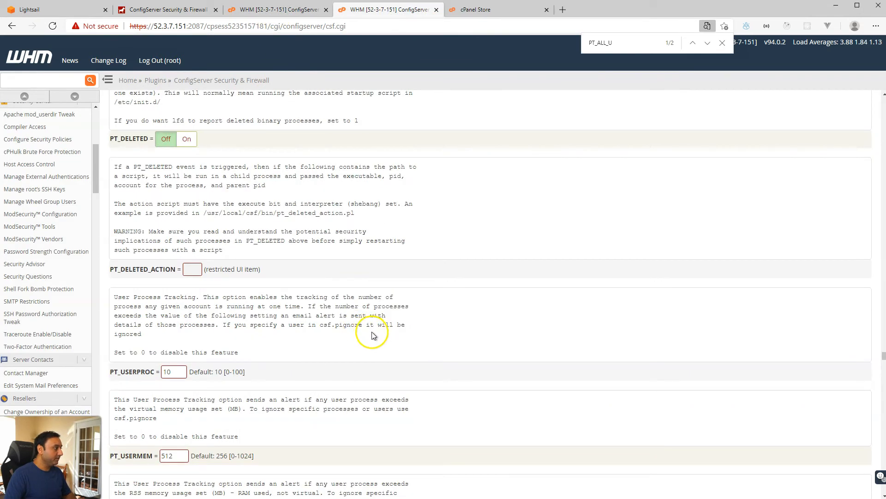
scroll(397, 343, down, 20)
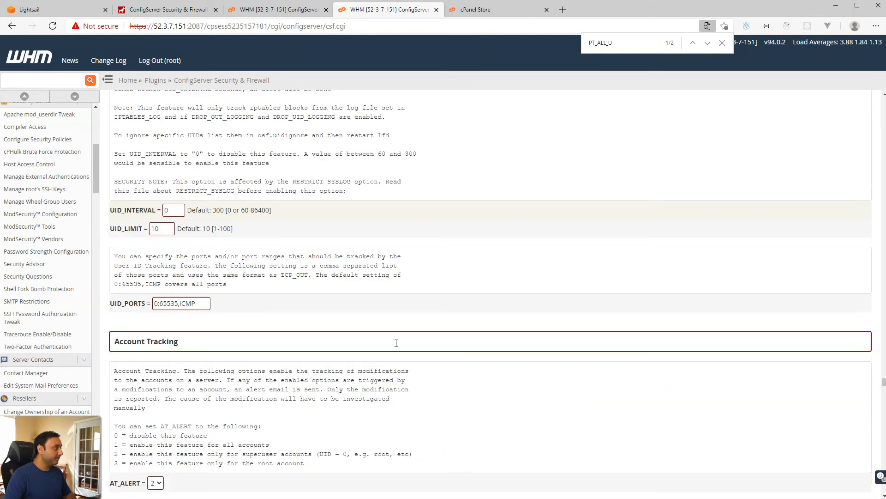
scroll(397, 344, down, 15)
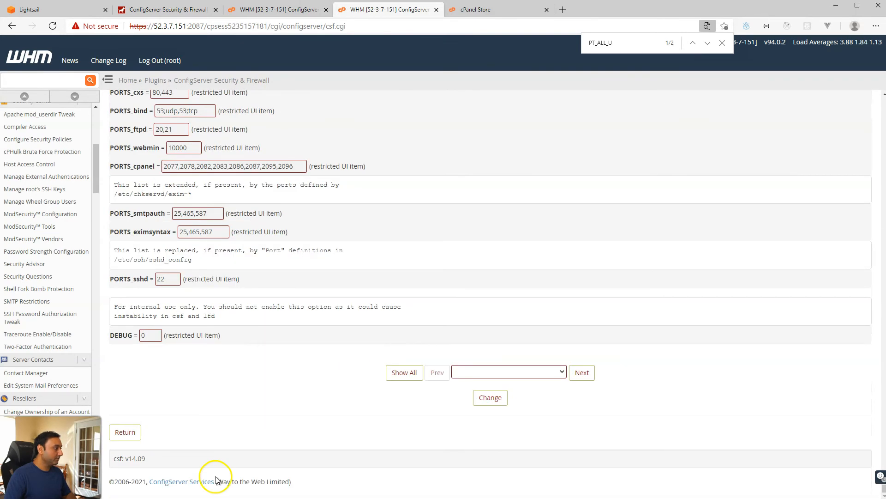
Step: Save the firewall changes with Change, restart csf+lfd, and return to the main csf page
click(483, 401)
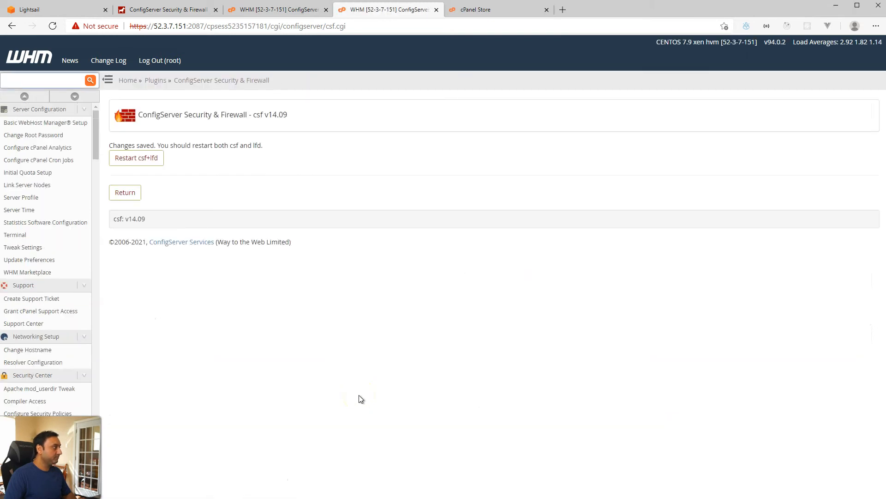
click(150, 161)
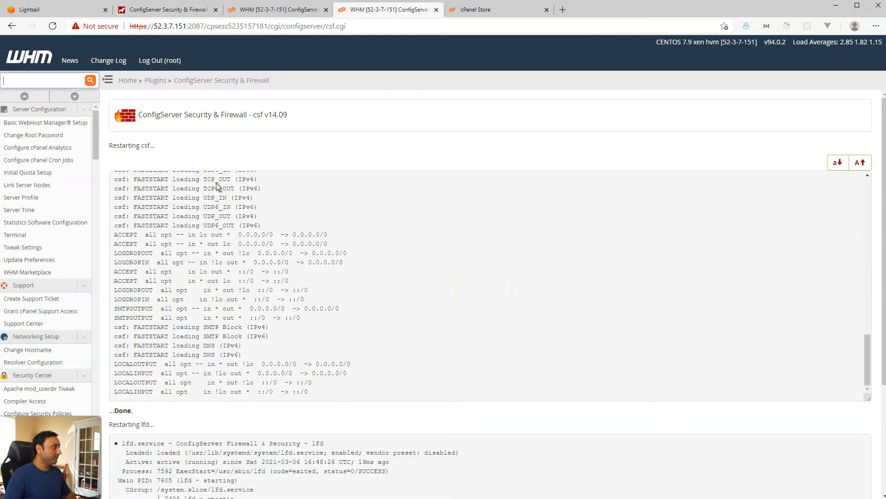
scroll(208, 401, down, 3)
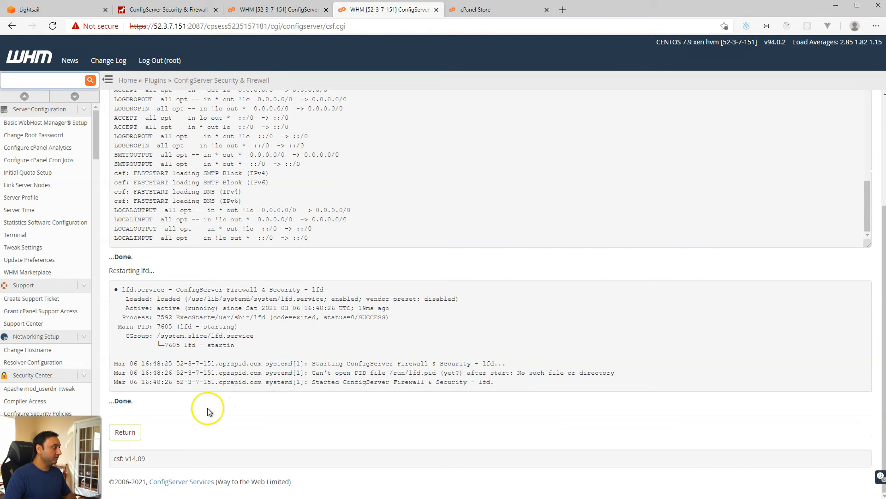
click(134, 433)
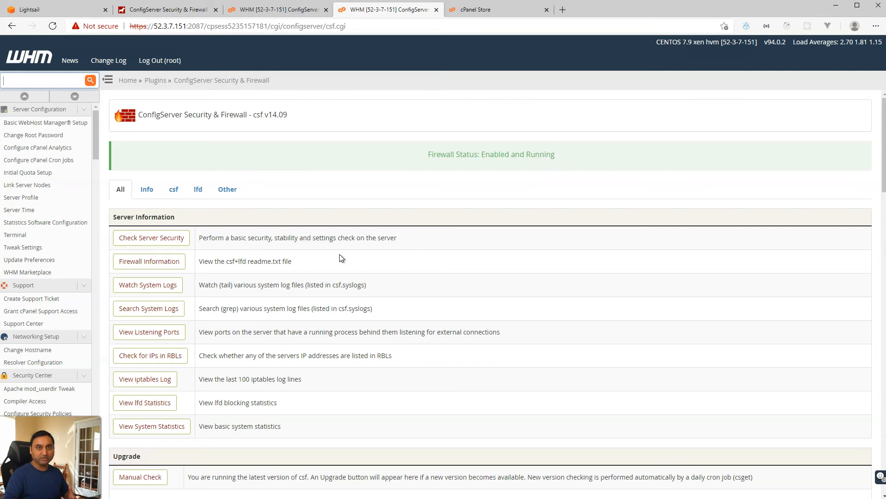
click(59, 81)
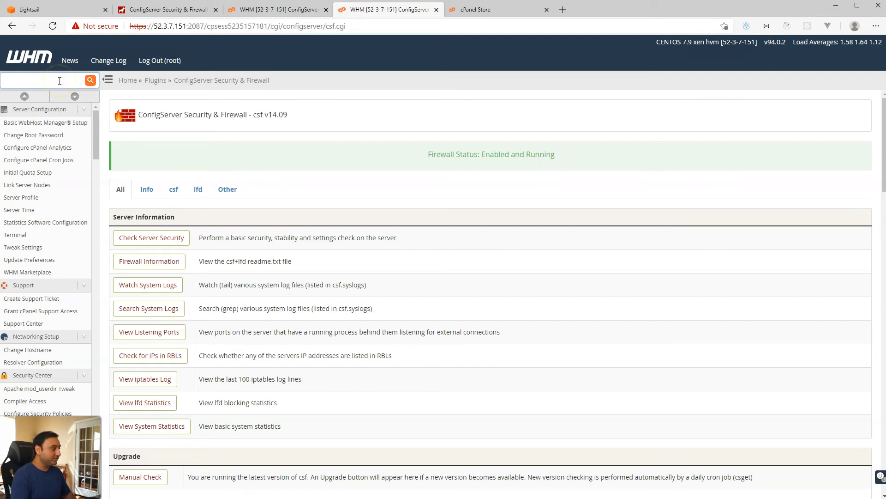
Step: Install the OWASP ModSecurity Core Rule Set V3.0 from ModSecurity Vendors, confirming the Apache restart
text(mod)
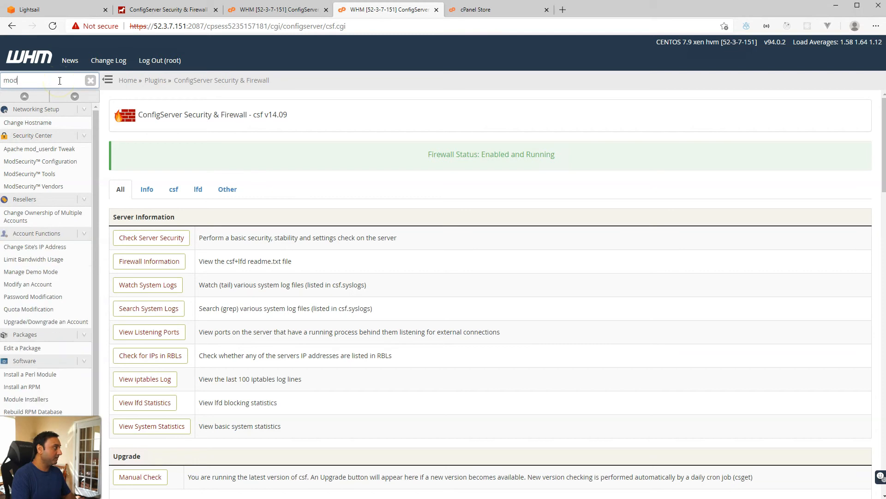
text(se)
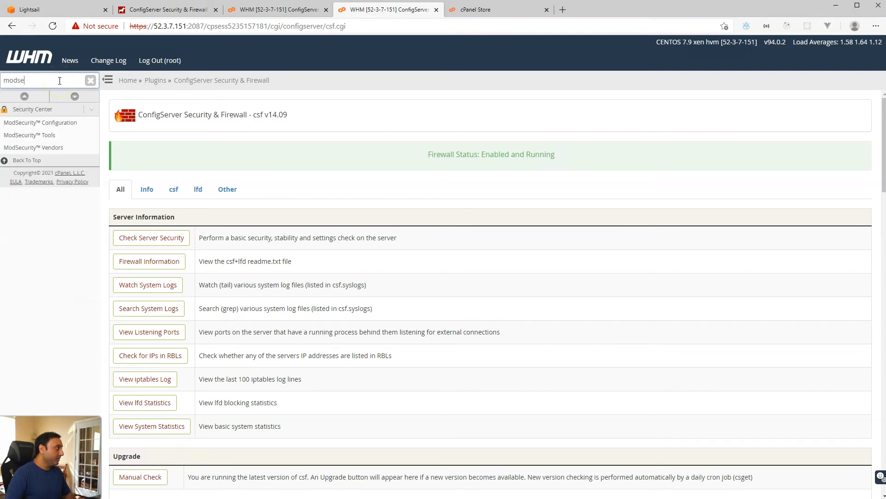
text(curity)
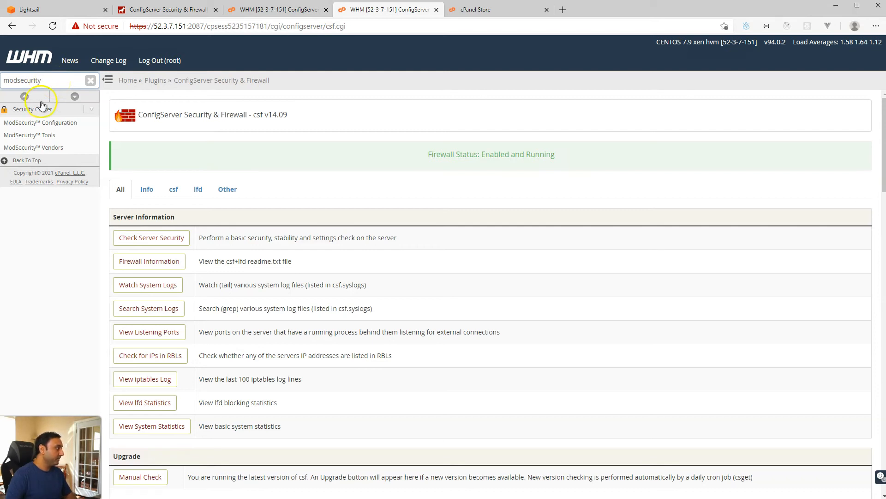
click(51, 149)
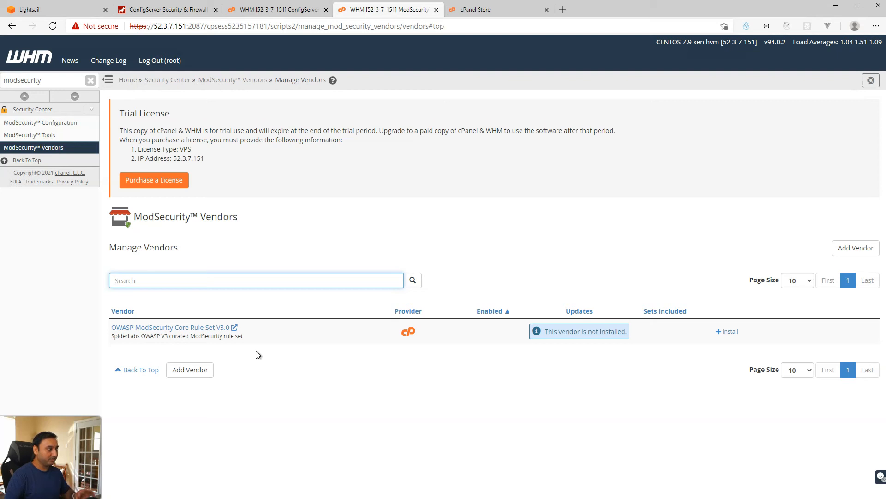
click(727, 332)
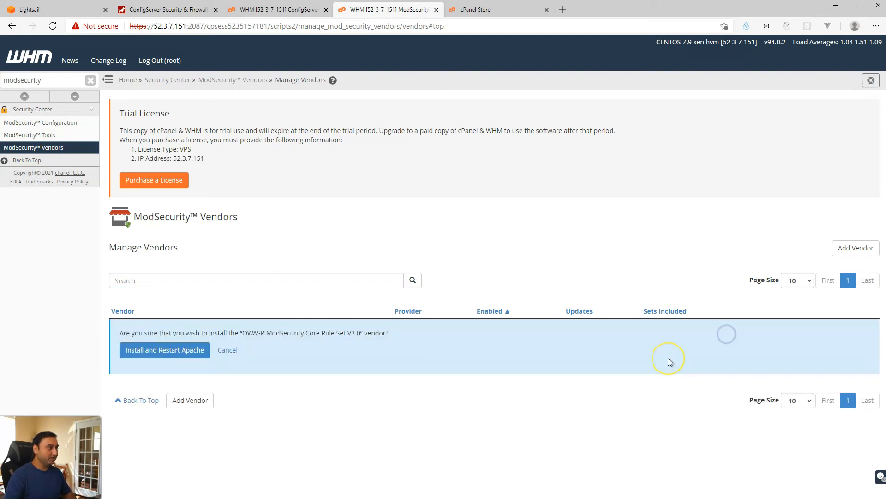
click(199, 349)
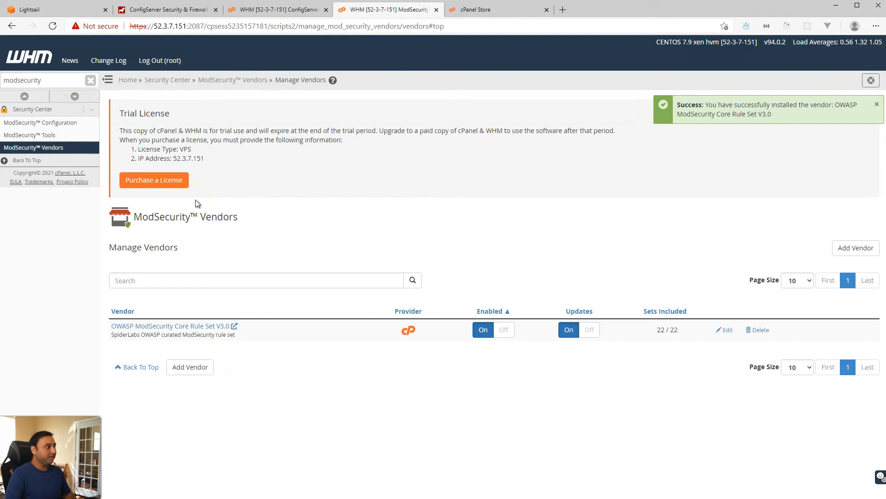
click(77, 80)
double_click(77, 79)
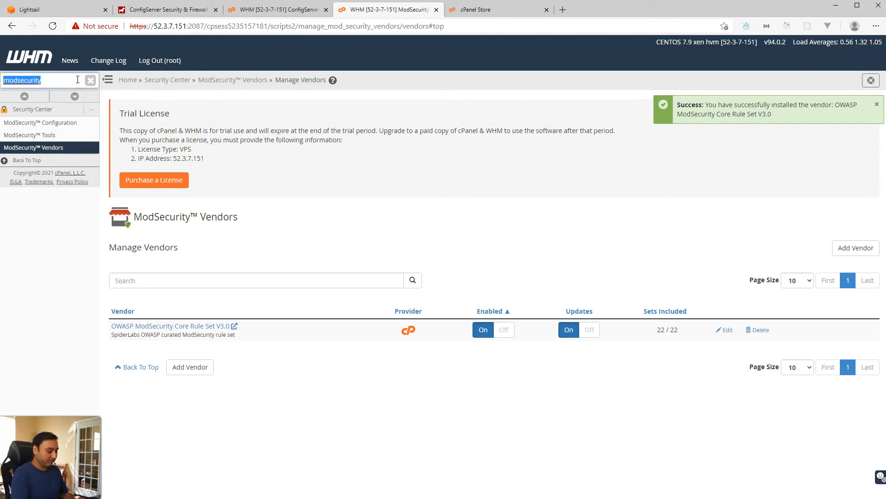
Step: Open Create a New Account and enter the webhostingforbeginners domain, username and password
text(create a)
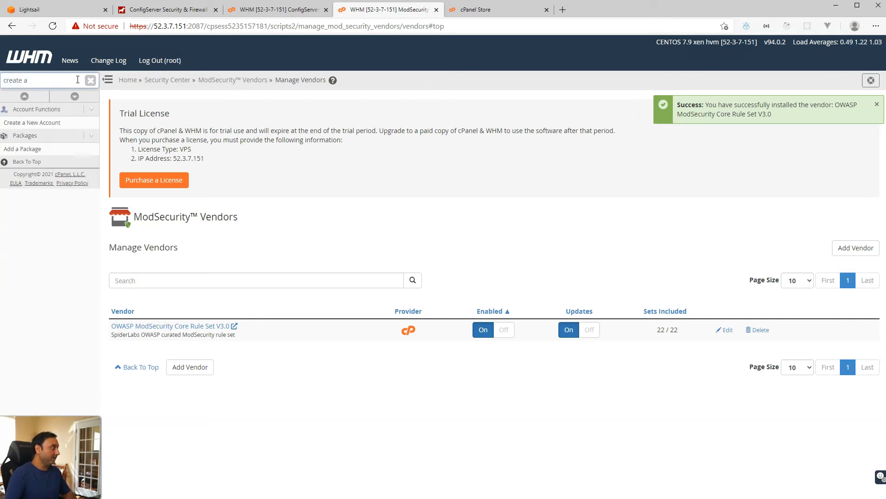
click(56, 123)
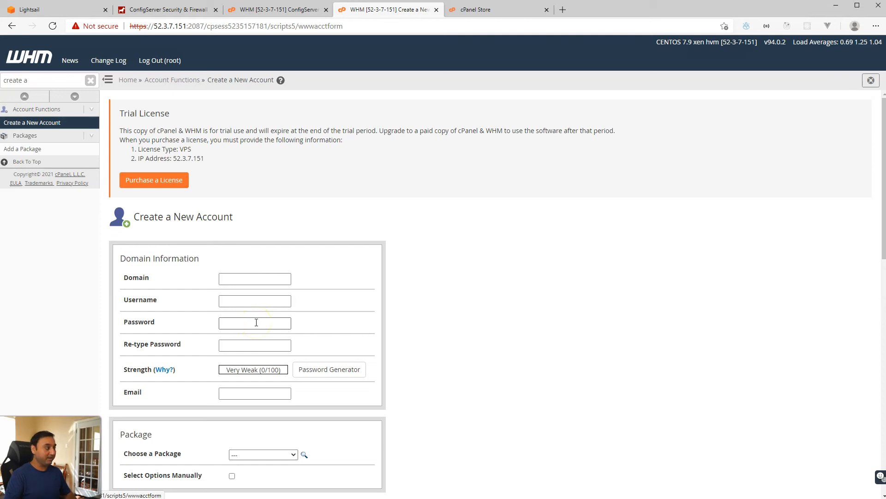
click(253, 280)
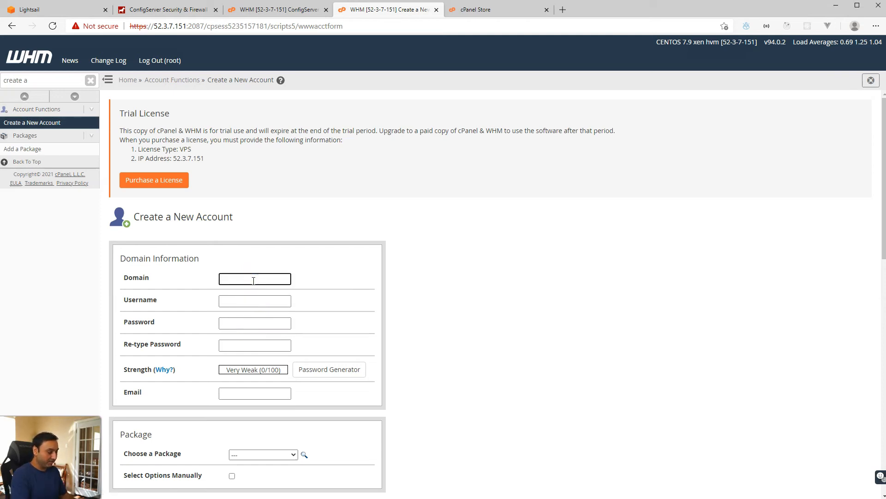
text(webhosting)
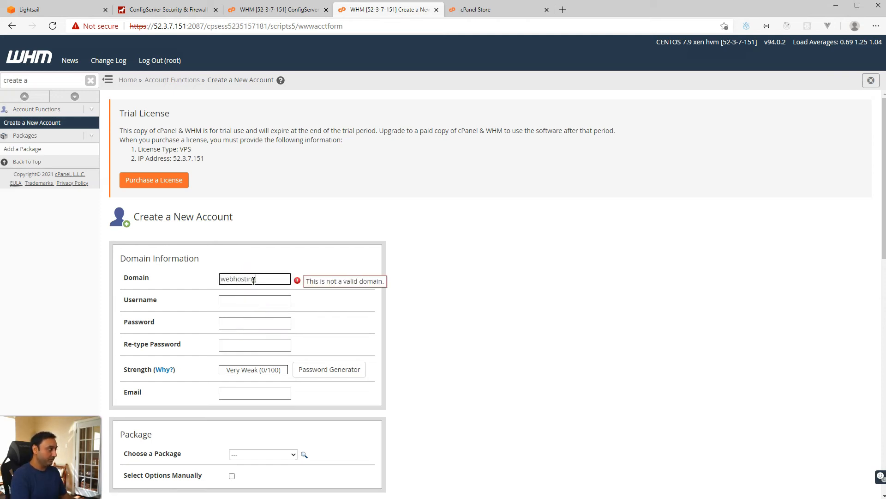
text(forbeginners.com)
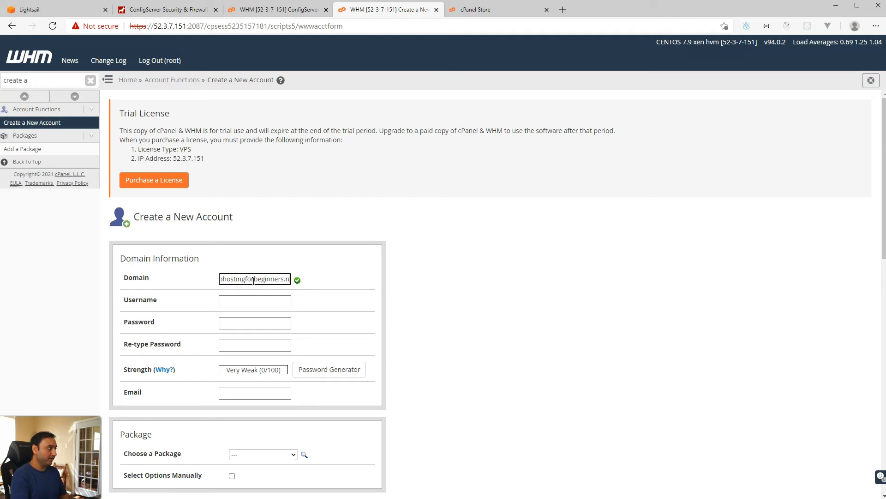
key(Tab)
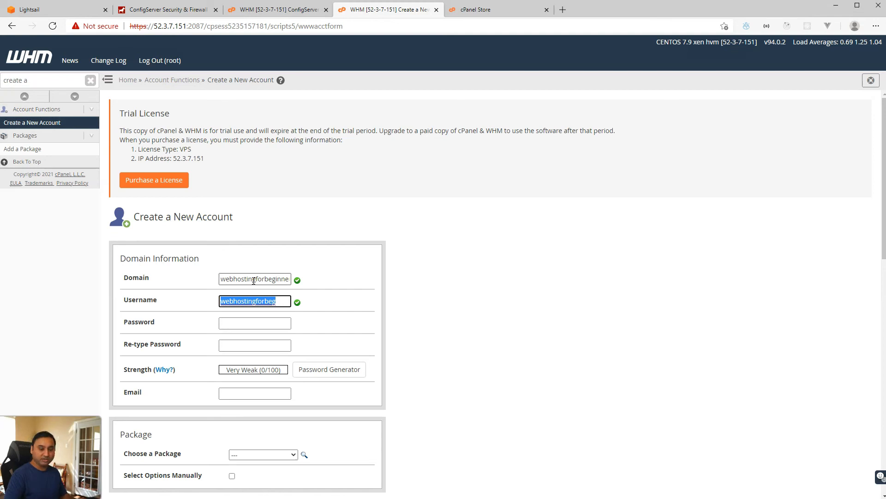
key(Tab)
text(a•••••••••••)
key(Tab)
text(••••••••)
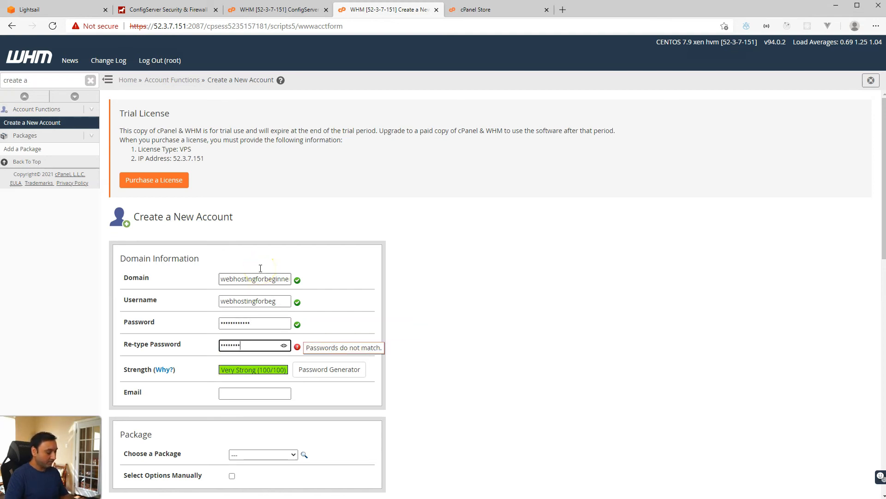
text(••••)
Step: Enter the contact e-mail, choose Automatically Detect Configuration, use registrar nameservers, and create the account
scroll(245, 314, down, 3)
click(254, 273)
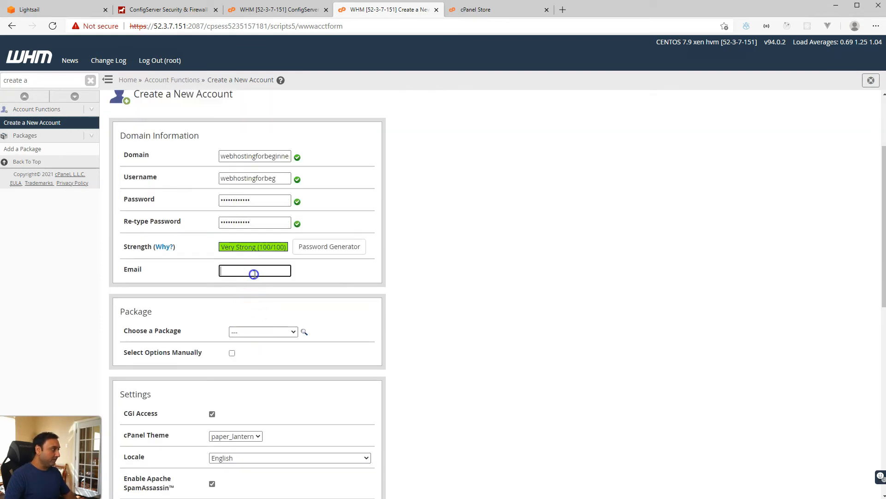
click(227, 281)
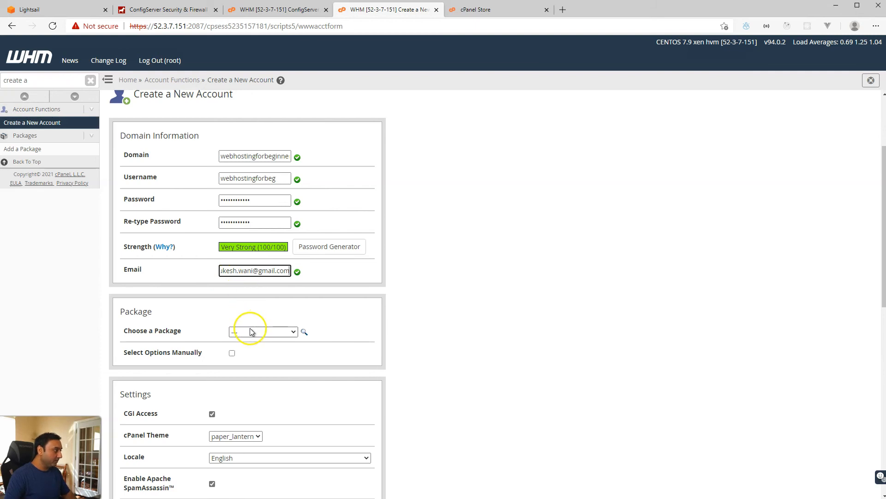
scroll(250, 331, down, 6)
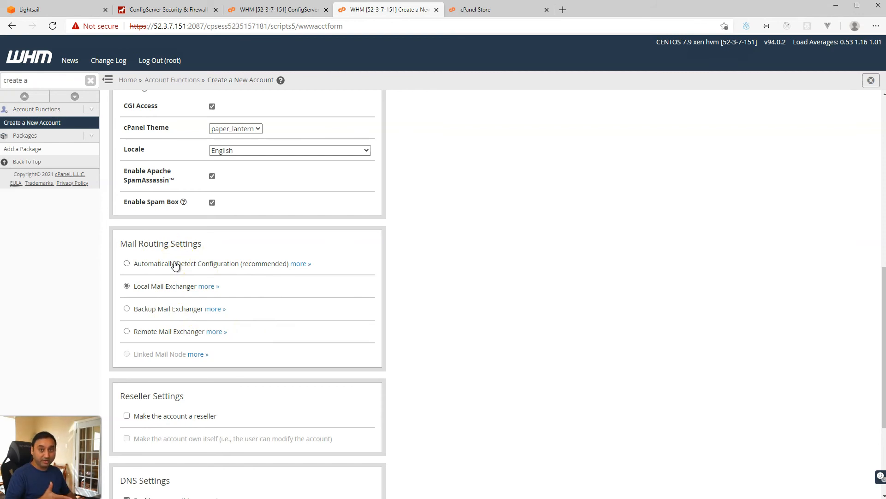
click(128, 288)
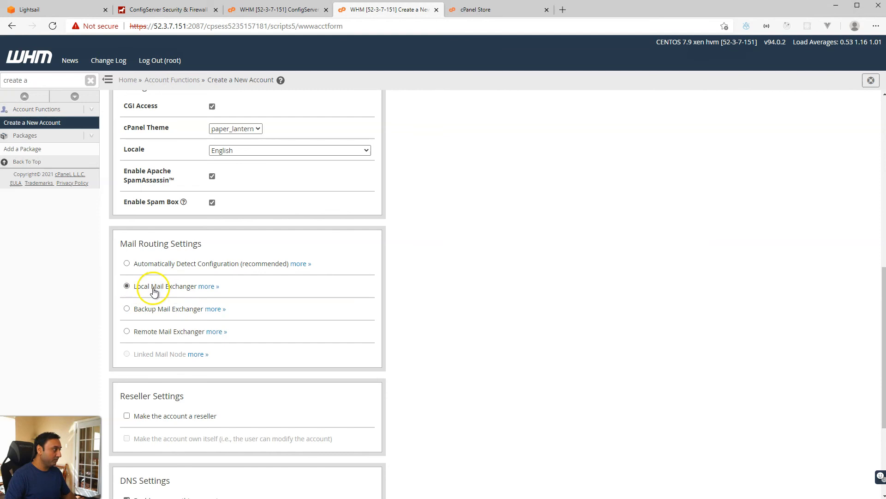
click(127, 265)
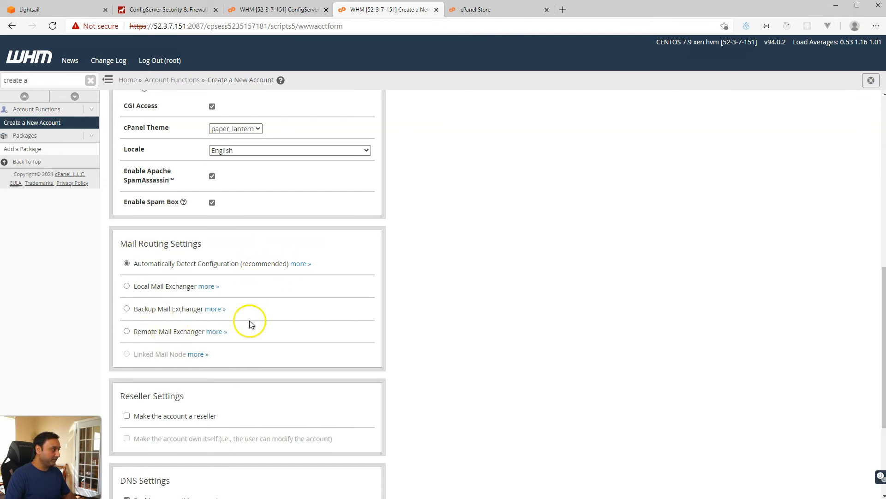
scroll(244, 393, down, 3)
scroll(244, 393, down, 1)
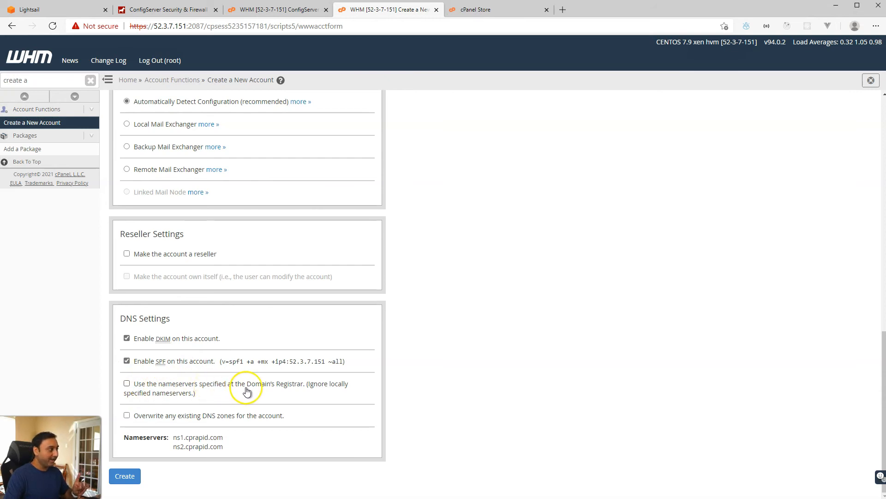
click(127, 385)
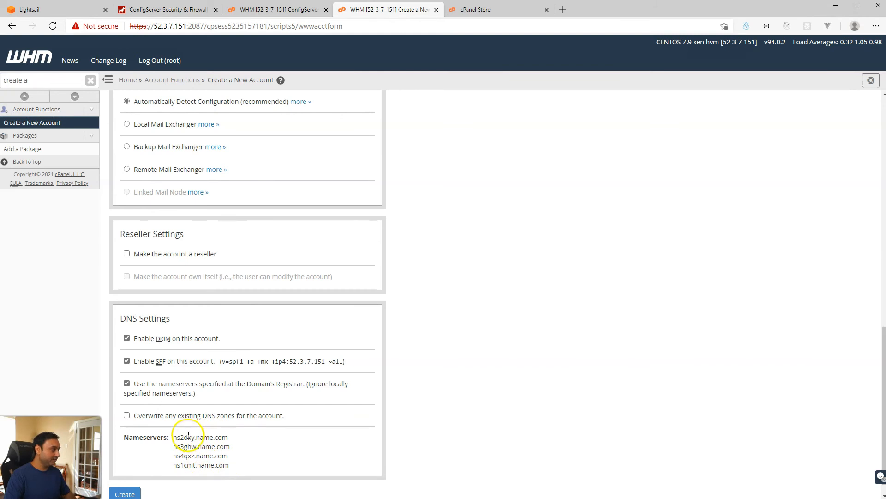
scroll(187, 441, down, 1)
click(124, 477)
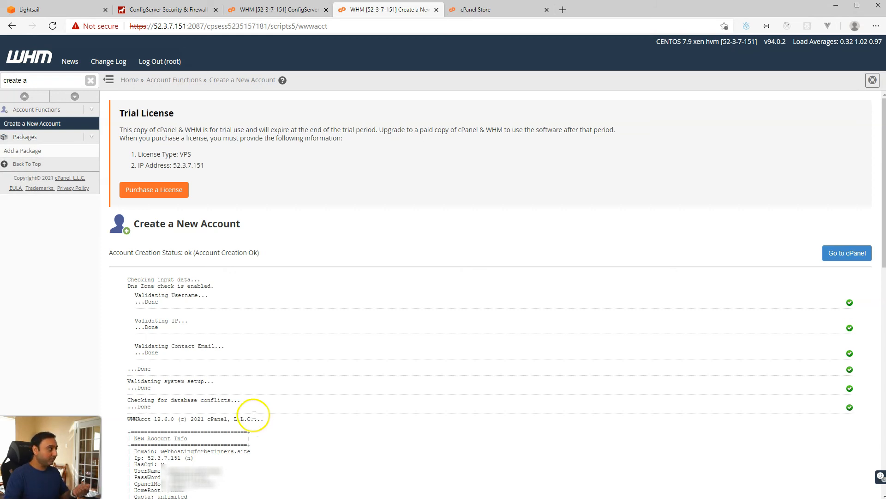
scroll(251, 416, down, 10)
Step: Start a new account for domain mdub.site, entering its password and contact e-mail
click(45, 124)
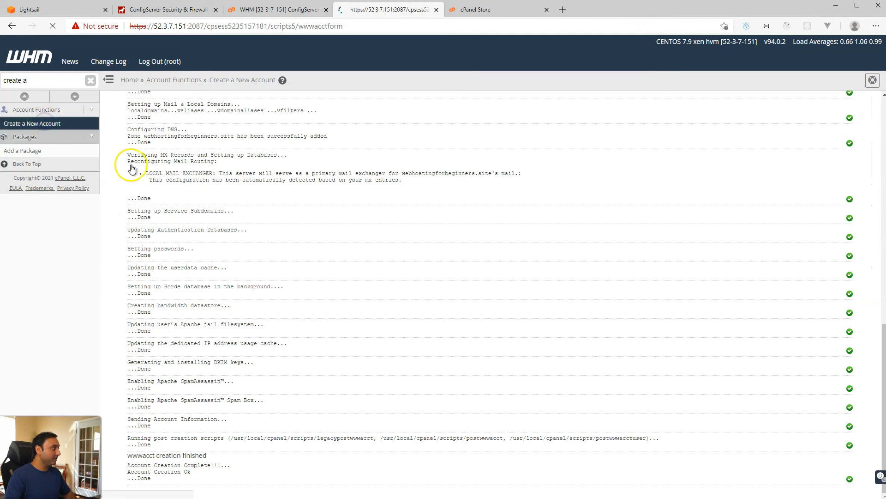
click(242, 279)
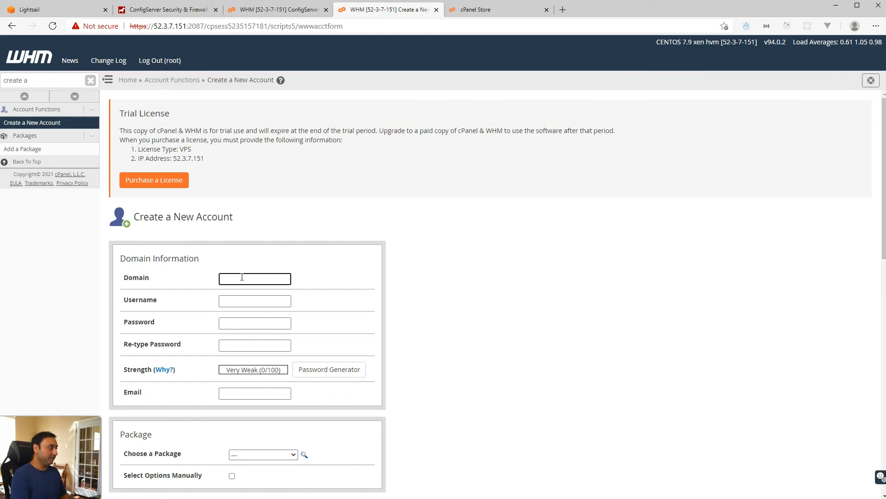
text(mdub.site)
key(Tab)
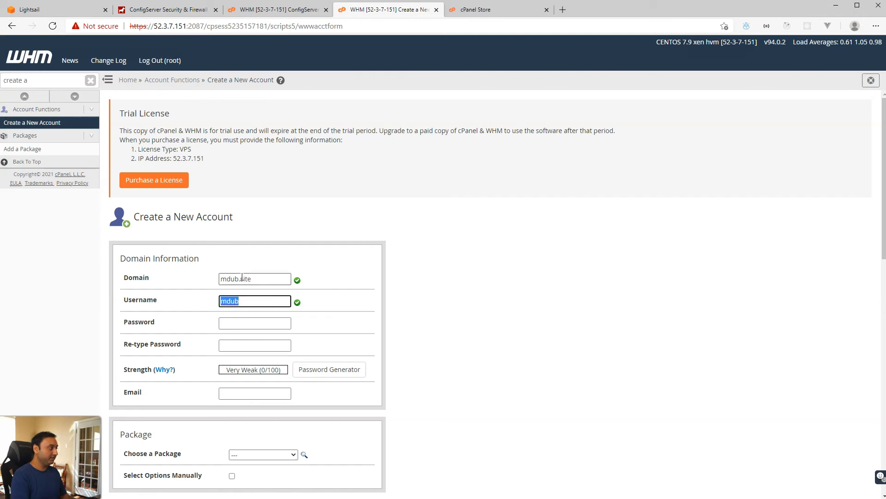
key(Tab)
text(•••••)
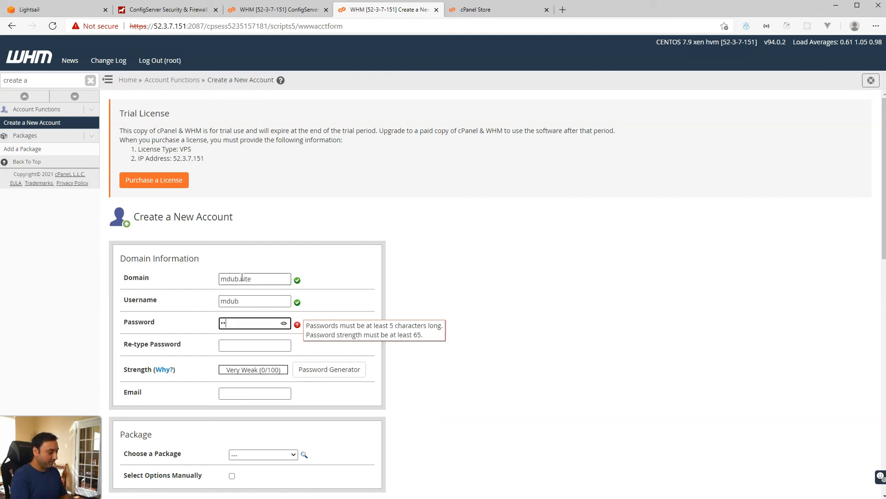
text(•)
key(Tab)
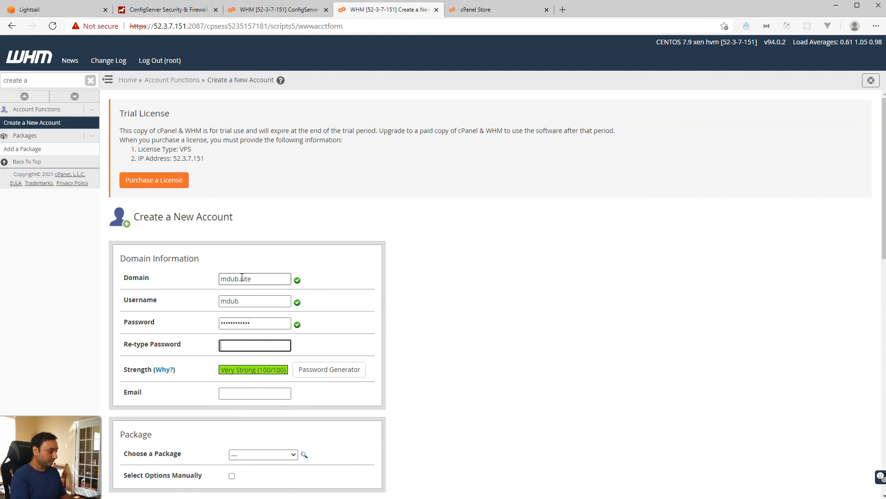
text(••••••)
scroll(242, 277, down, 3)
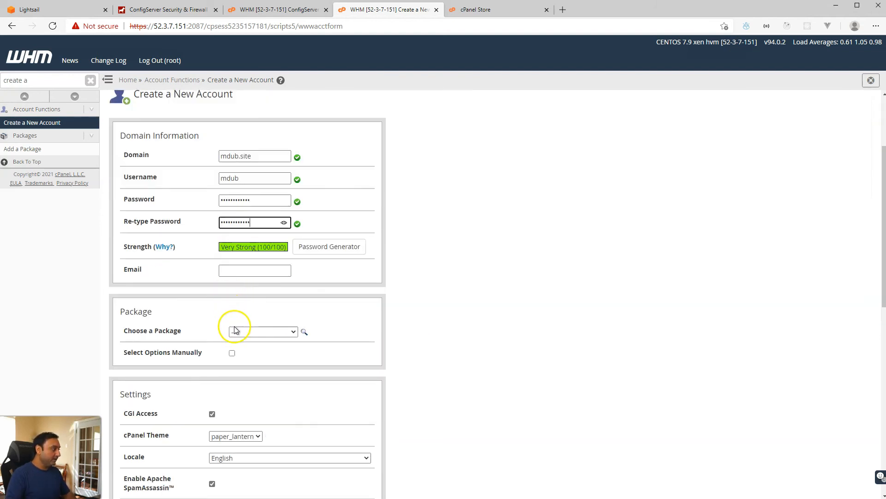
click(231, 268)
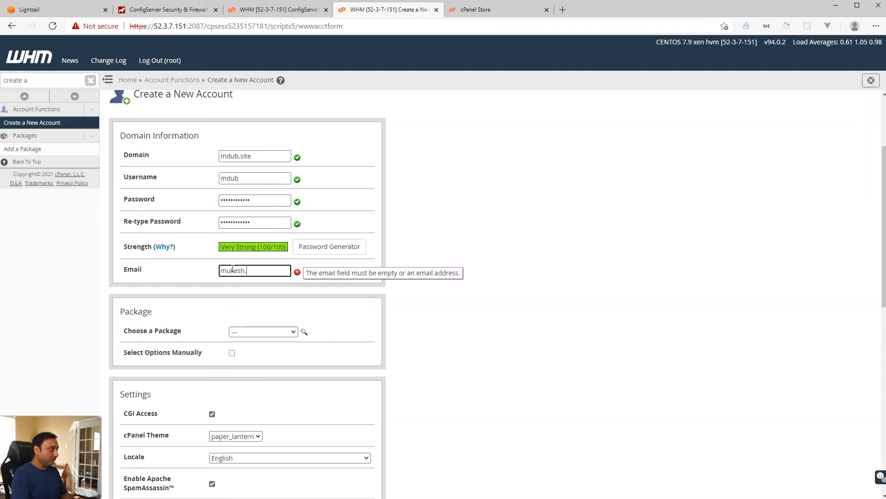
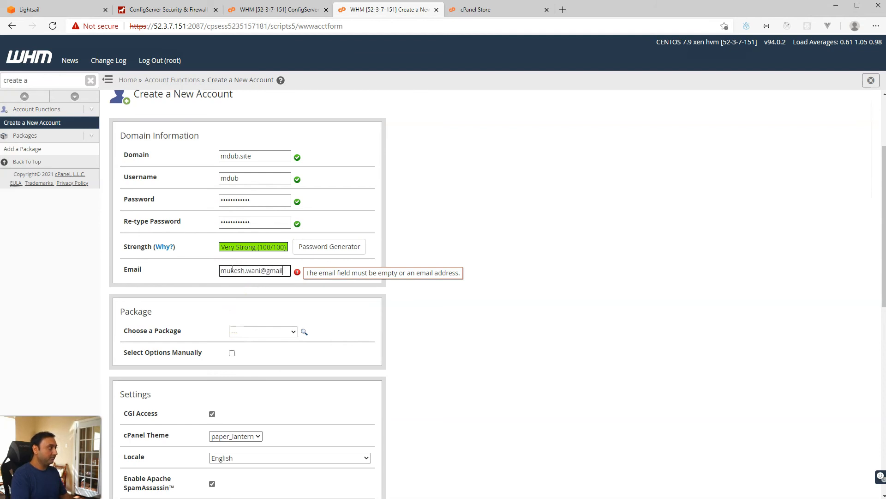
Step: Choose automatic mail routing and the registrar's nameservers, then create the account
scroll(233, 282, down, 12)
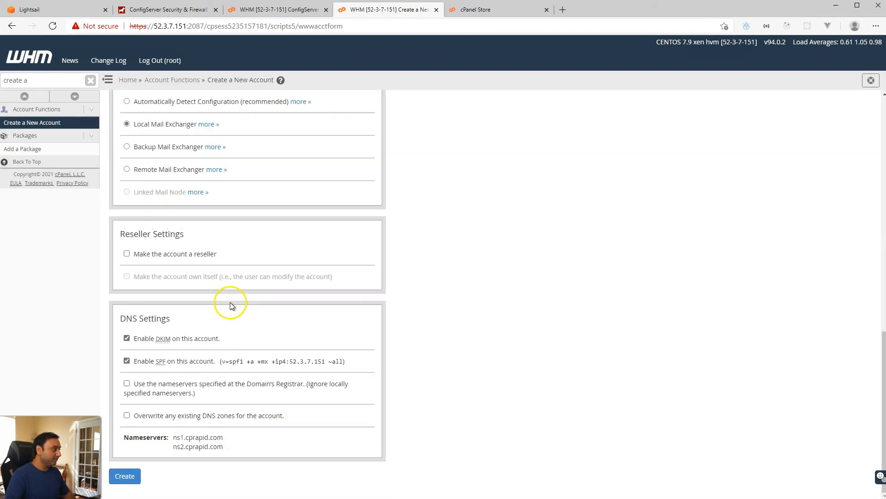
click(127, 102)
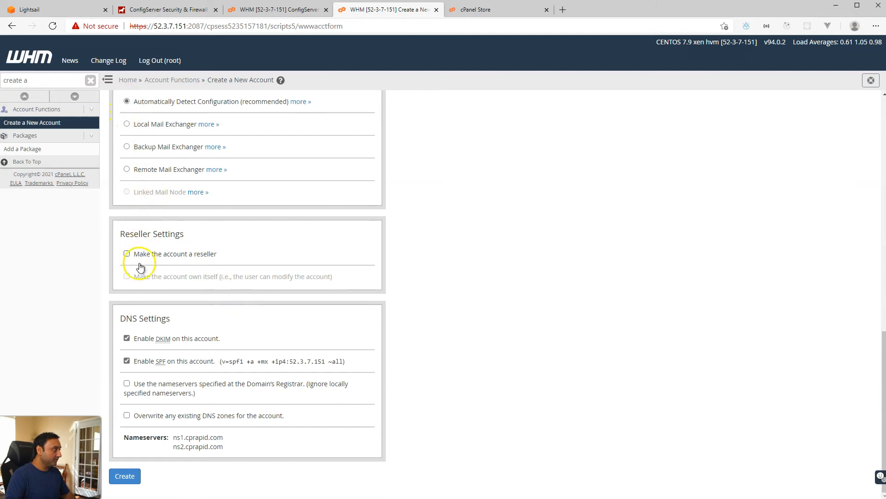
click(127, 384)
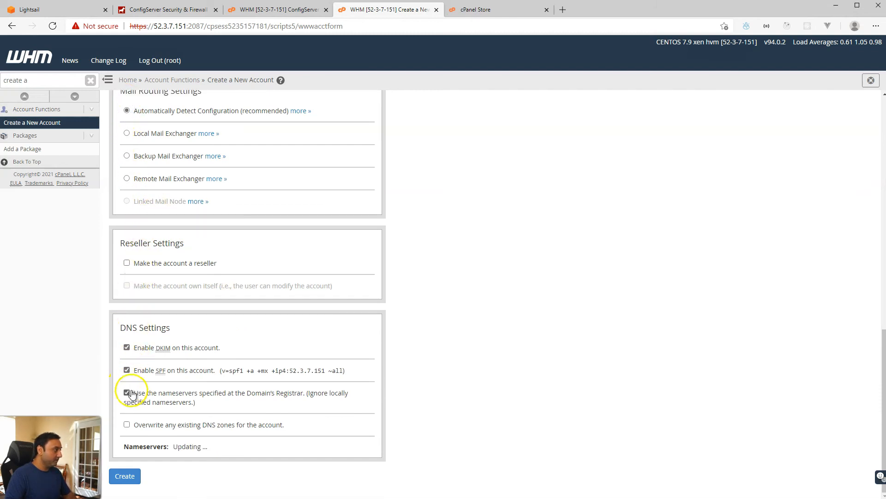
scroll(165, 385, down, 1)
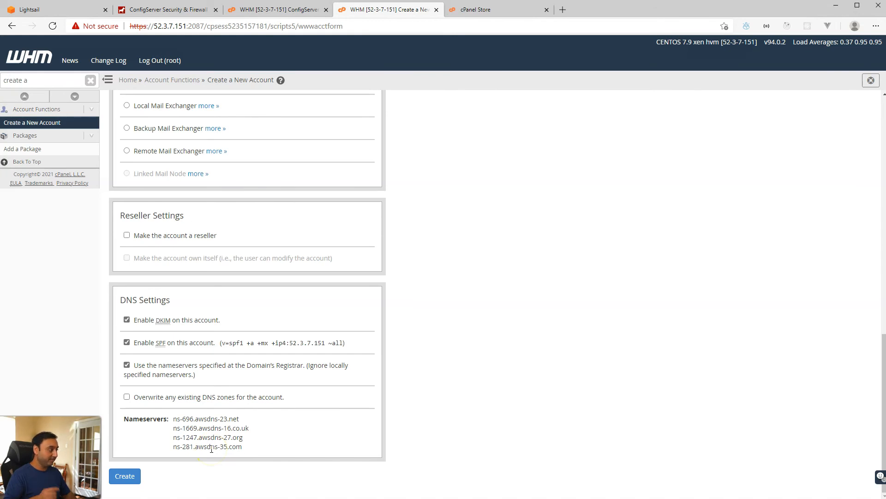
click(125, 476)
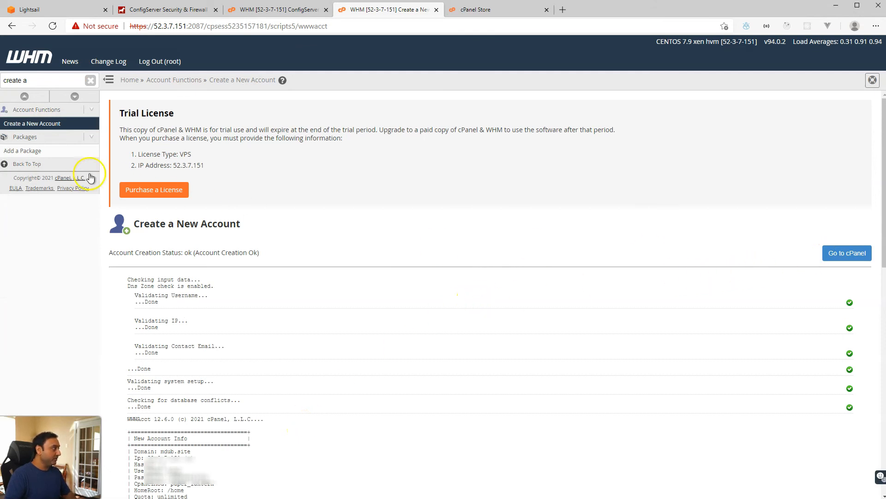
click(14, 79)
text(list account)
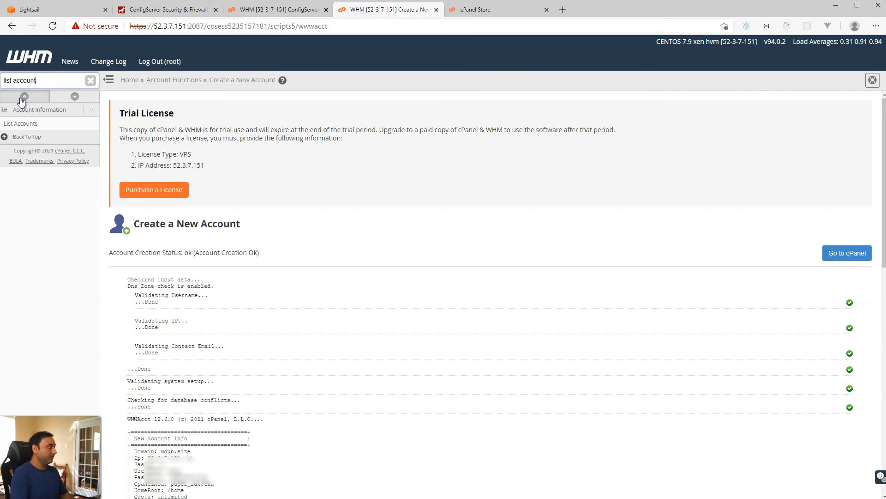
click(36, 125)
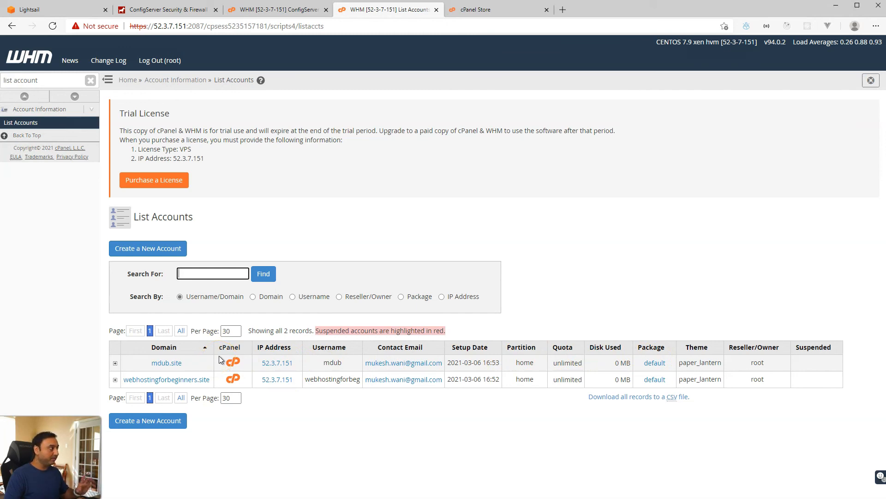
click(46, 82)
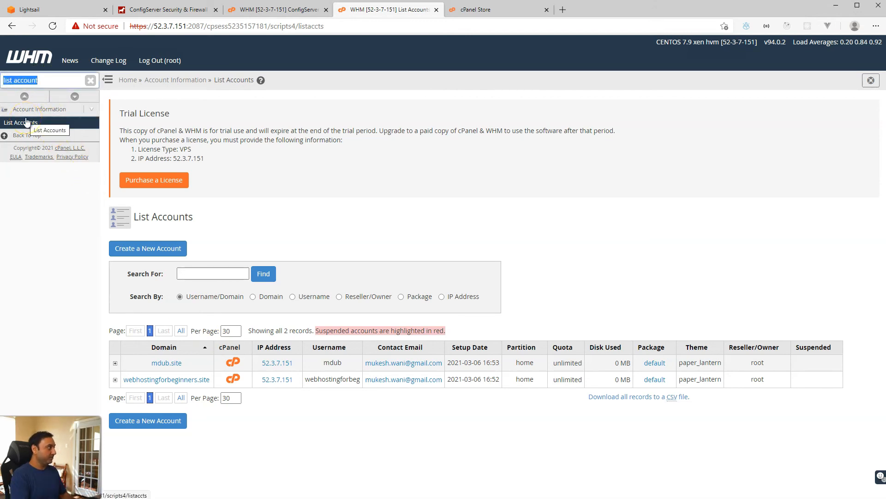
text(site software)
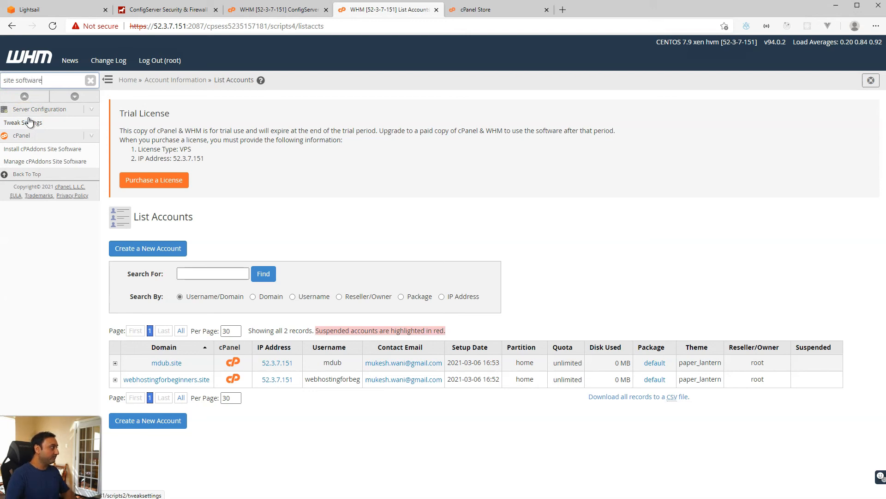
Step: Enable WordPress in Install cPAddons Site Software and apply the config
click(25, 150)
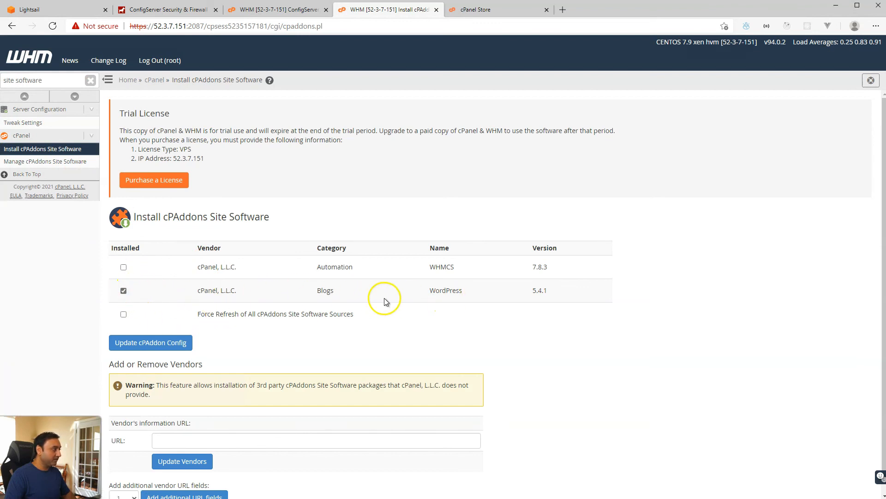
click(138, 343)
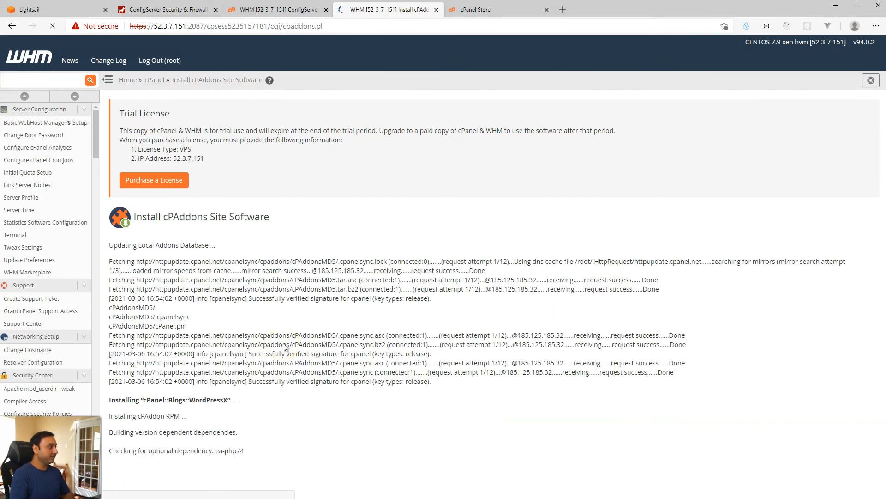
scroll(289, 344, down, 1)
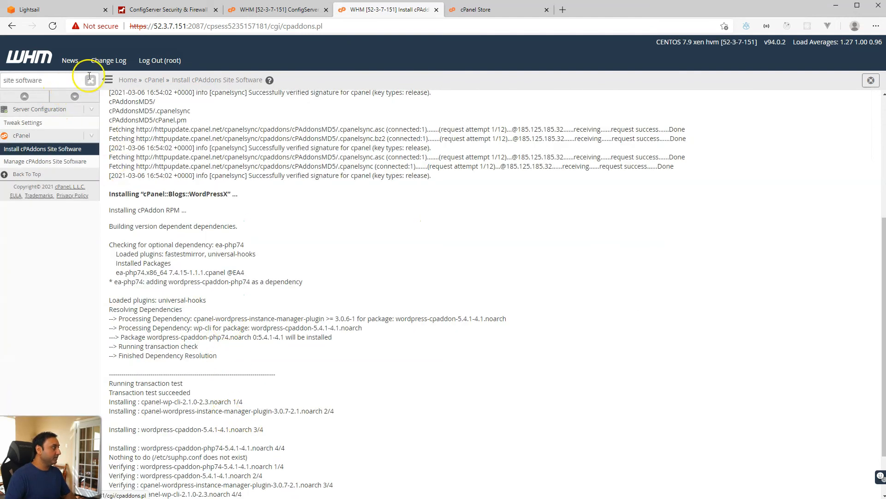
Step: Search the sidebar for 'list acc' to return to List Accounts
triple_click(61, 80)
text(list acc)
key(Return)
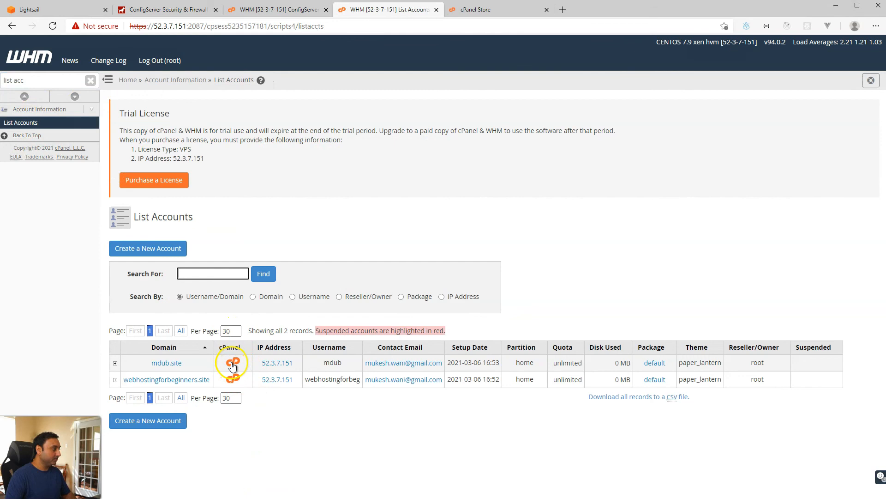
Step: Open cPanel for webhostingforbeginners.site and pick WordPress under Site Software
click(234, 379)
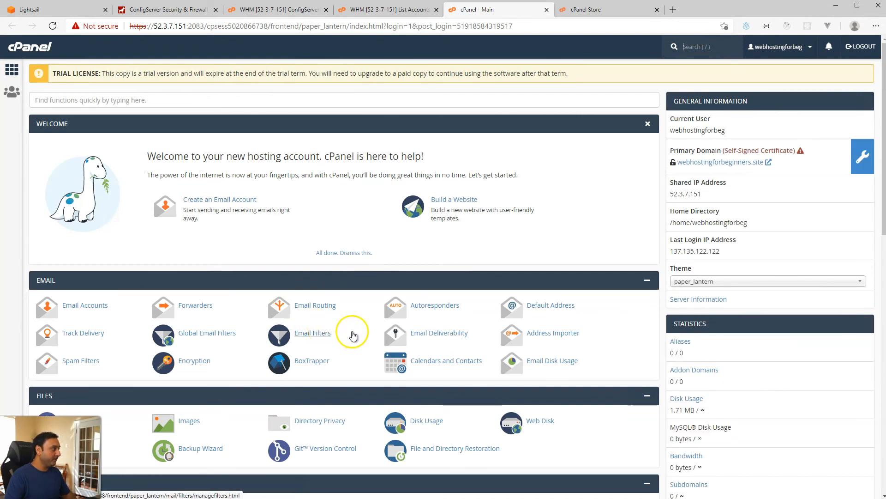
scroll(353, 336, down, 15)
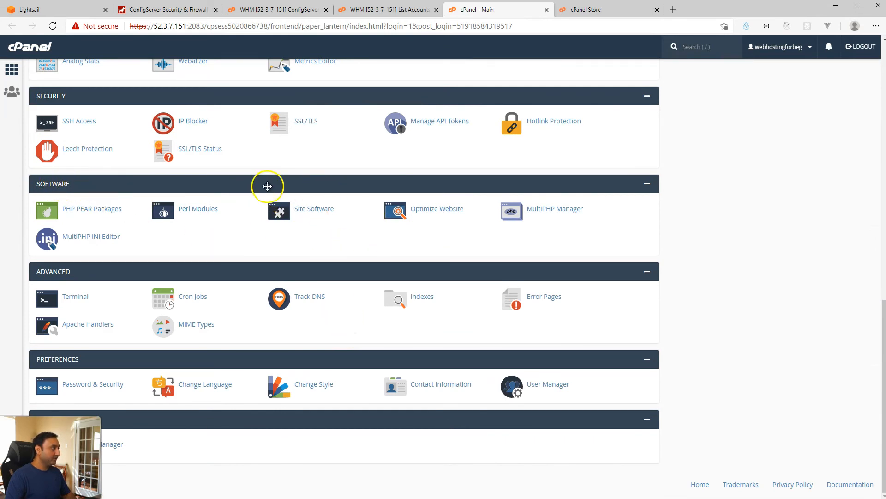
click(314, 208)
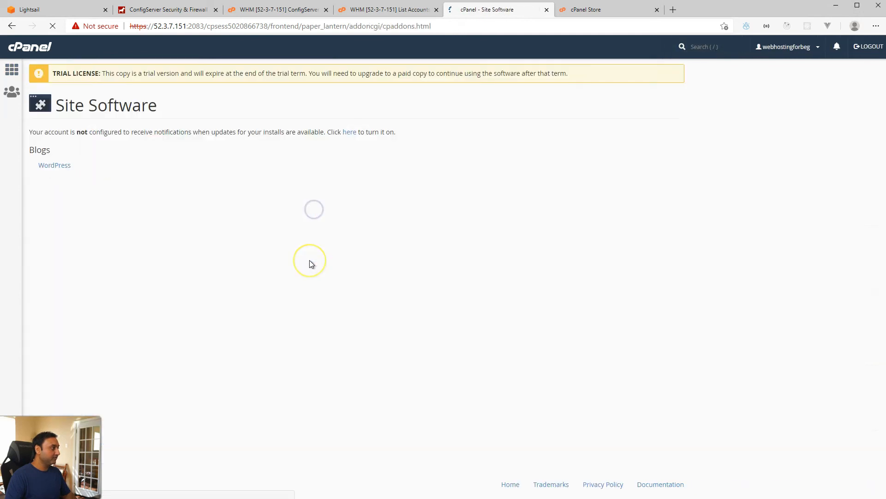
click(51, 167)
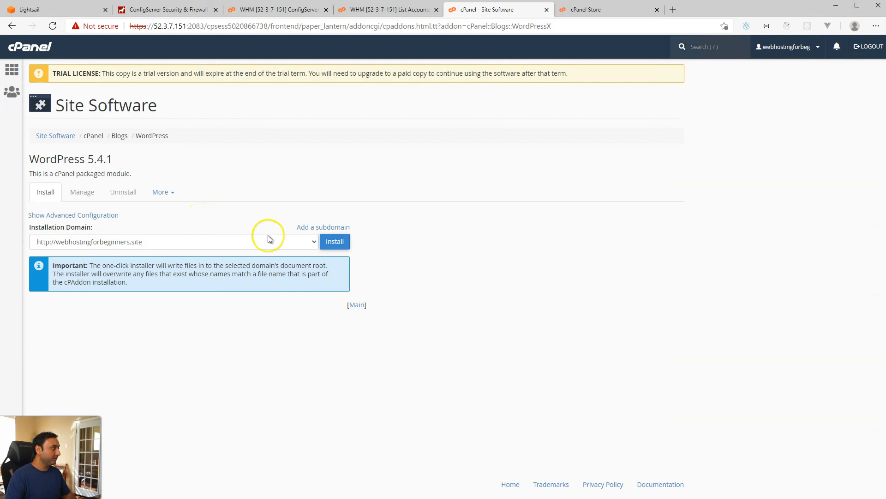
Step: Keep the default advanced settings and install WordPress at the domain root
click(76, 216)
scroll(248, 311, down, 4)
click(99, 152)
click(108, 185)
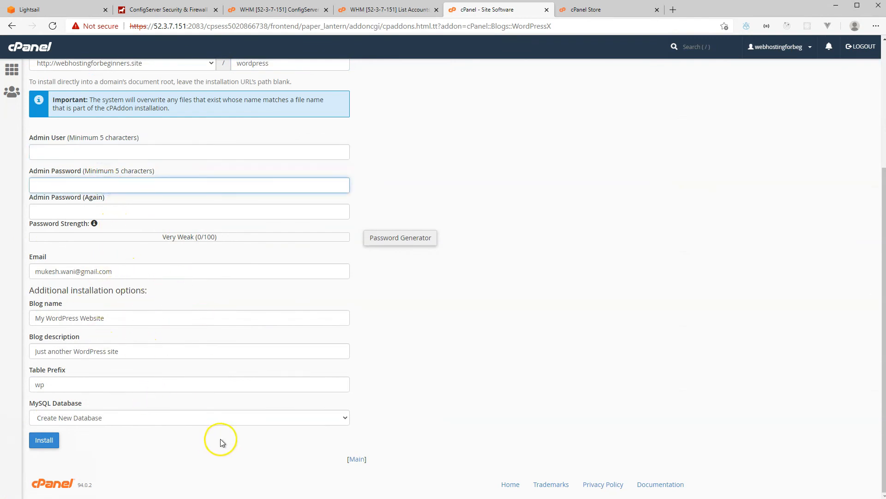
scroll(204, 332, up, 4)
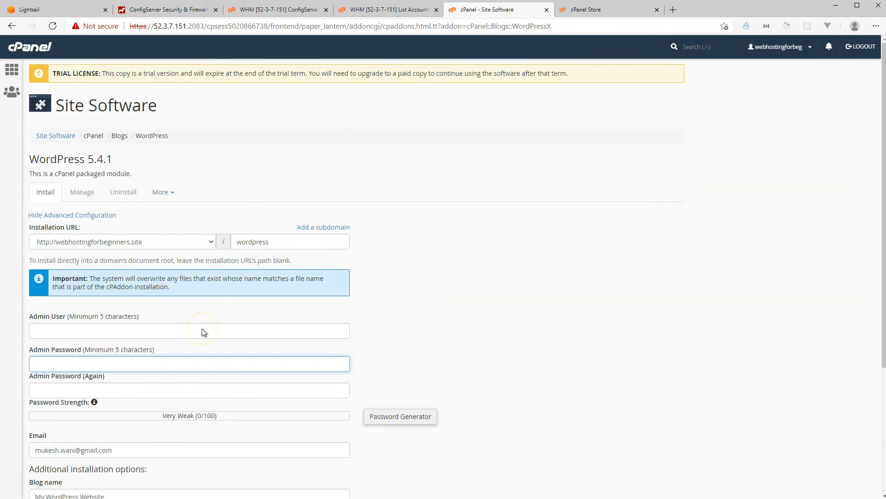
click(93, 217)
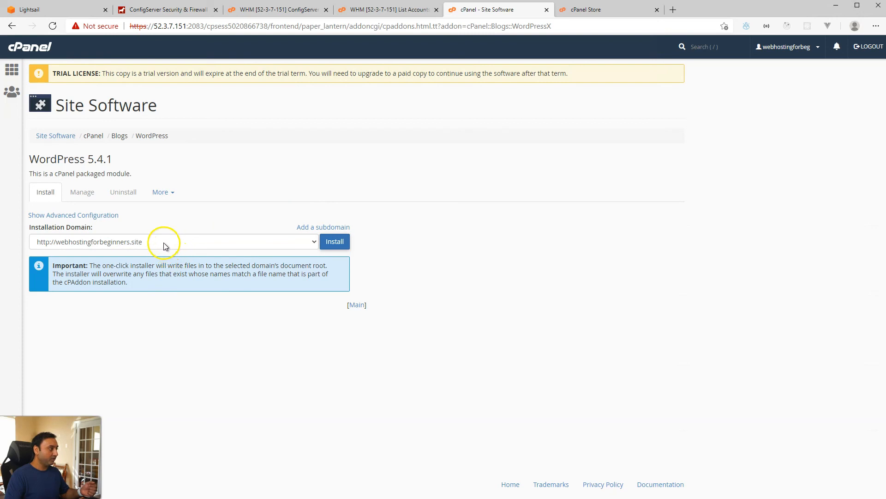
click(104, 215)
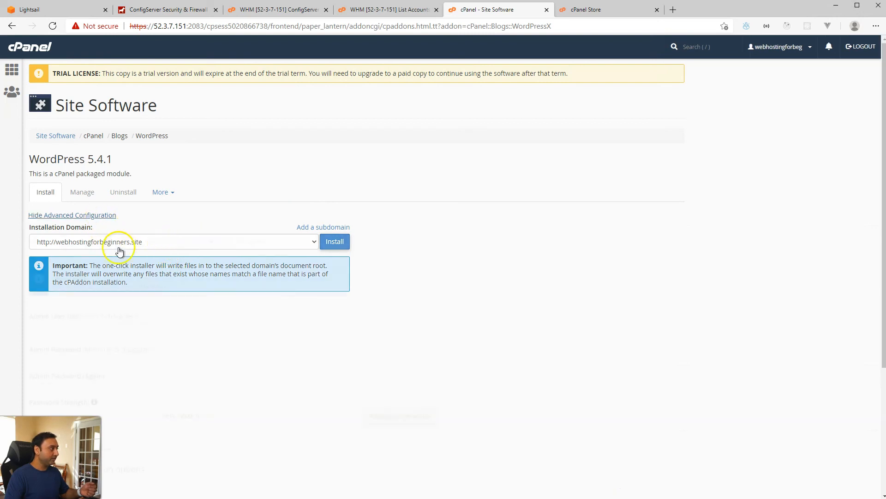
double_click(258, 240)
text(websi)
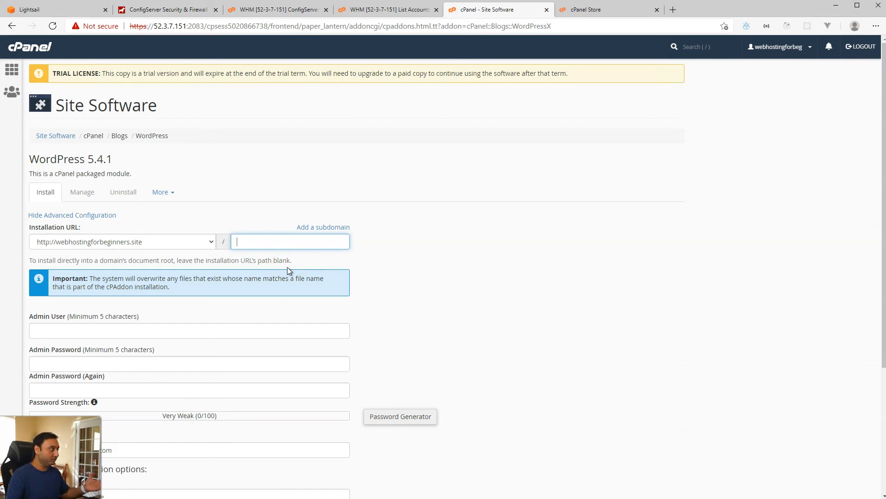
click(99, 215)
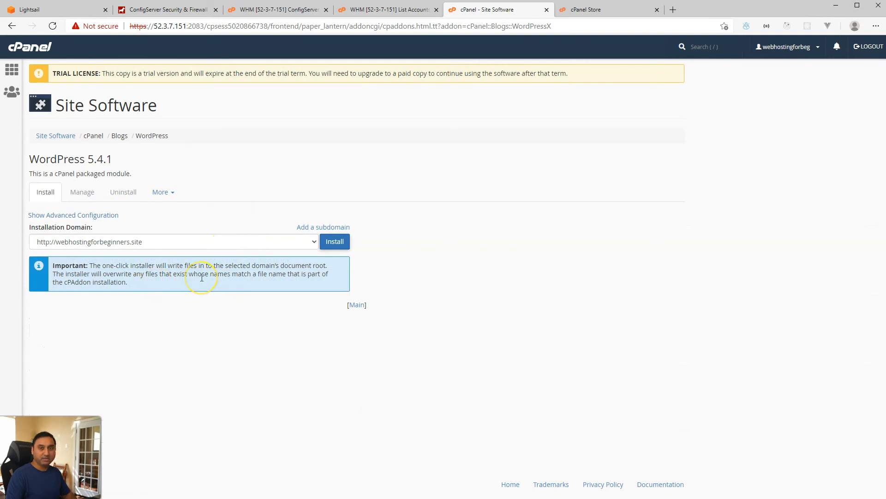
click(330, 244)
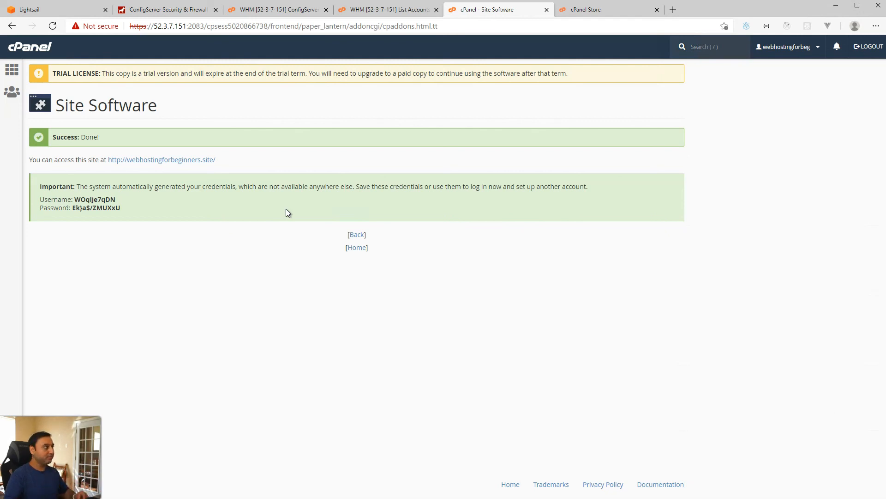
Step: Close the WordPress installer, browse mdub.site's cPanel, and return to the csf v14.09 page
click(546, 9)
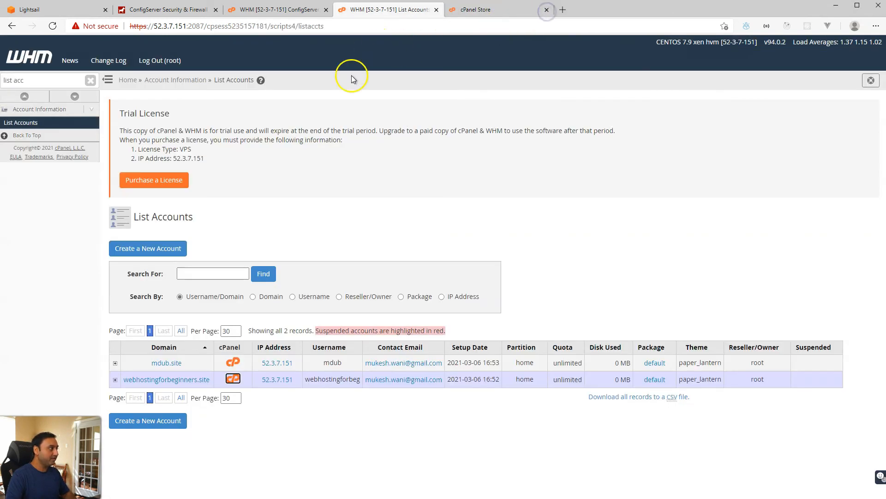
click(233, 362)
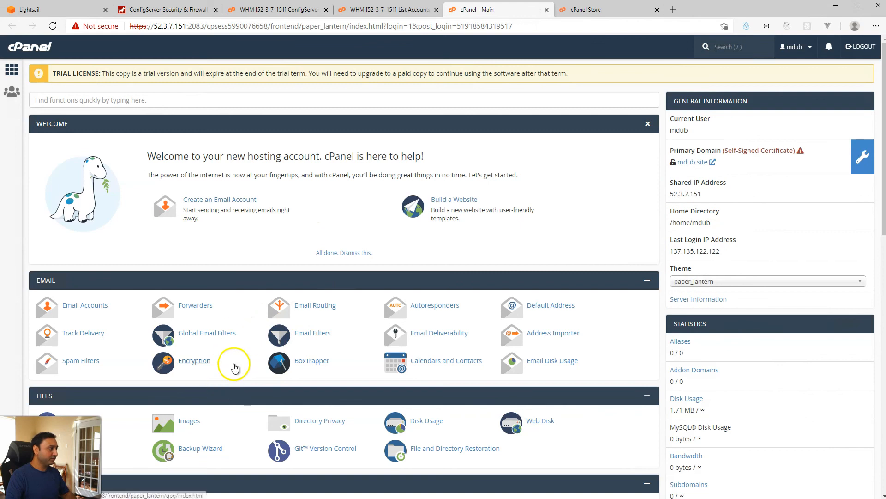
scroll(237, 363, down, 6)
scroll(236, 363, down, 8)
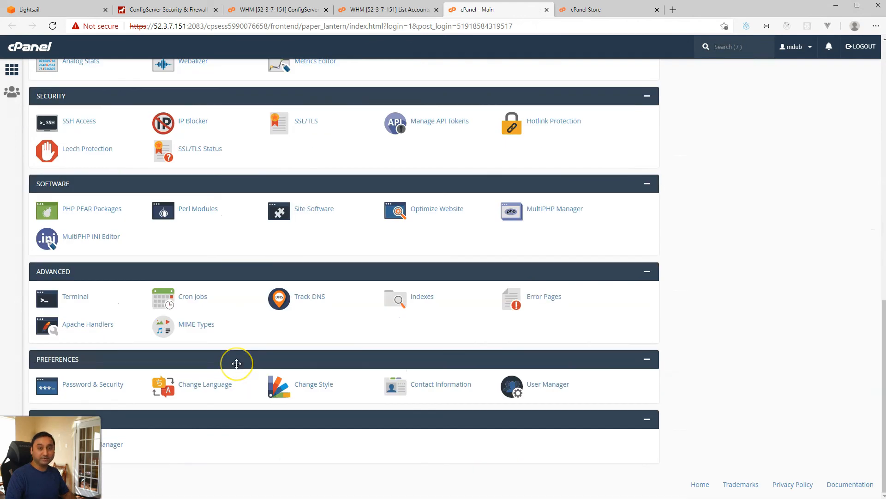
scroll(236, 363, up, 2)
scroll(237, 363, up, 6)
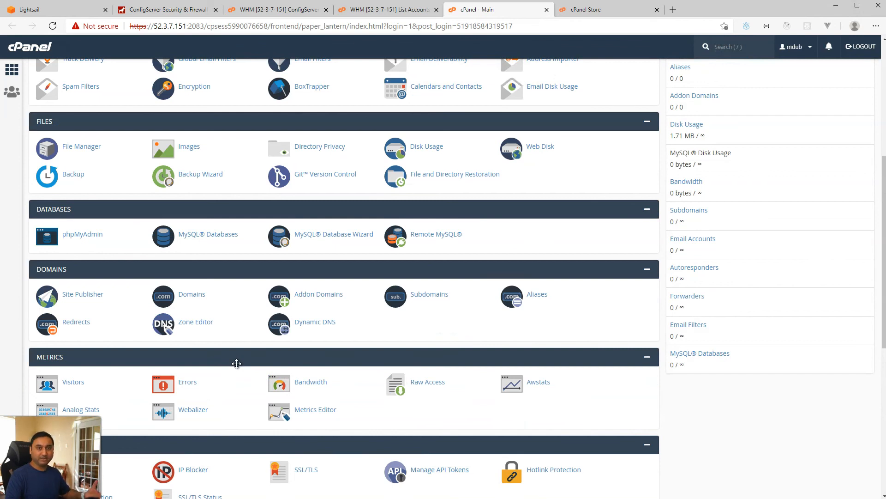
scroll(236, 363, up, 6)
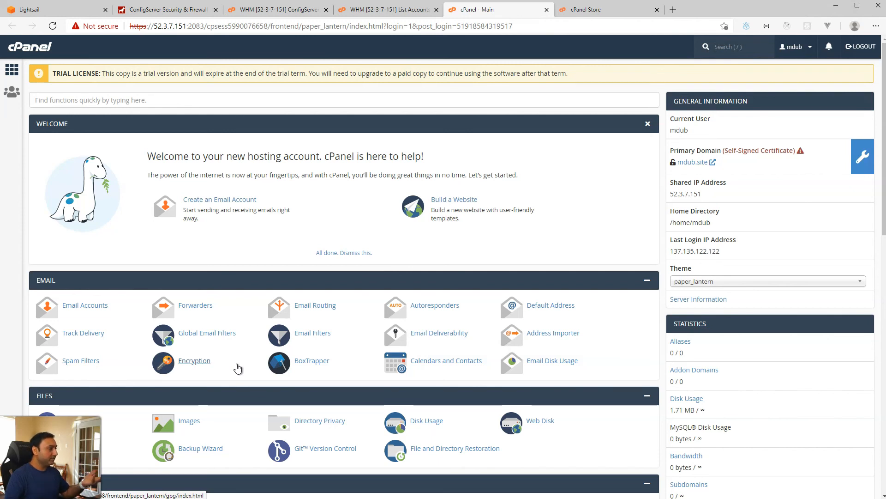
scroll(239, 379, down, 5)
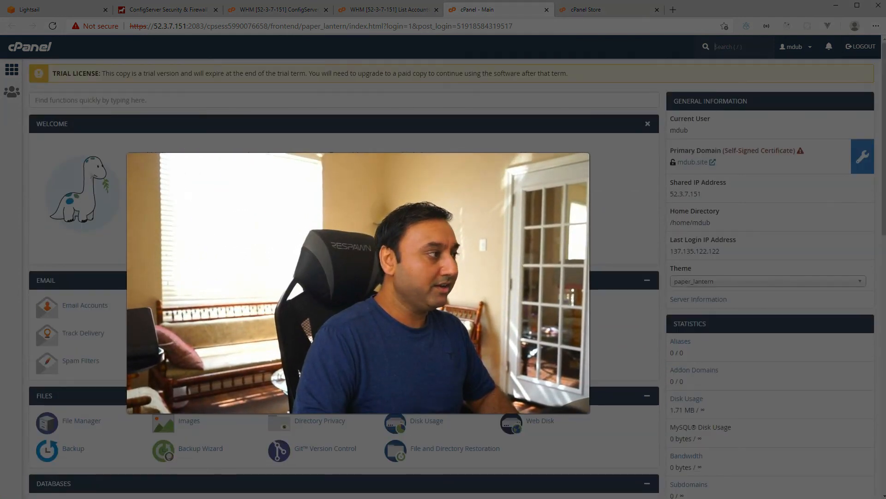
scroll(344, 277, down, 6)
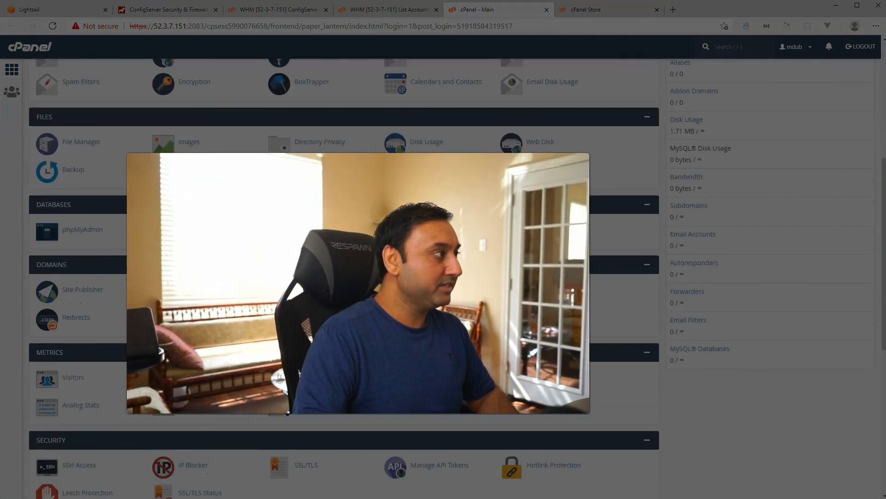
click(365, 12)
click(284, 13)
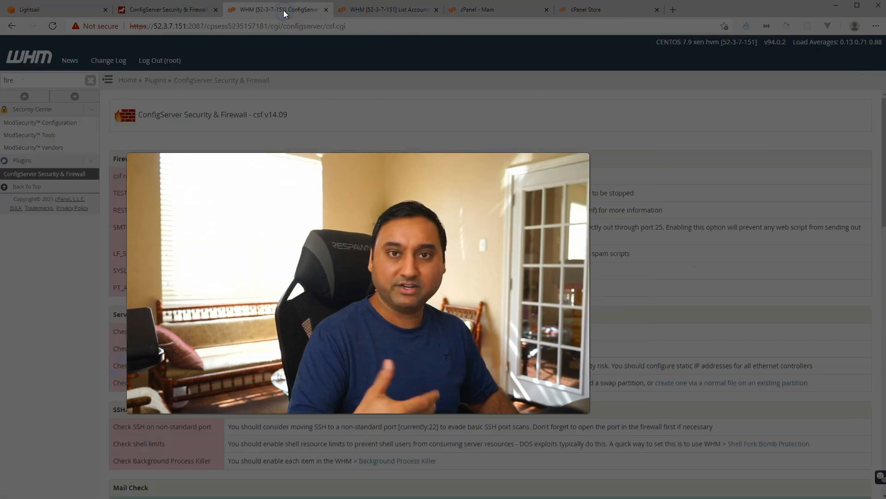